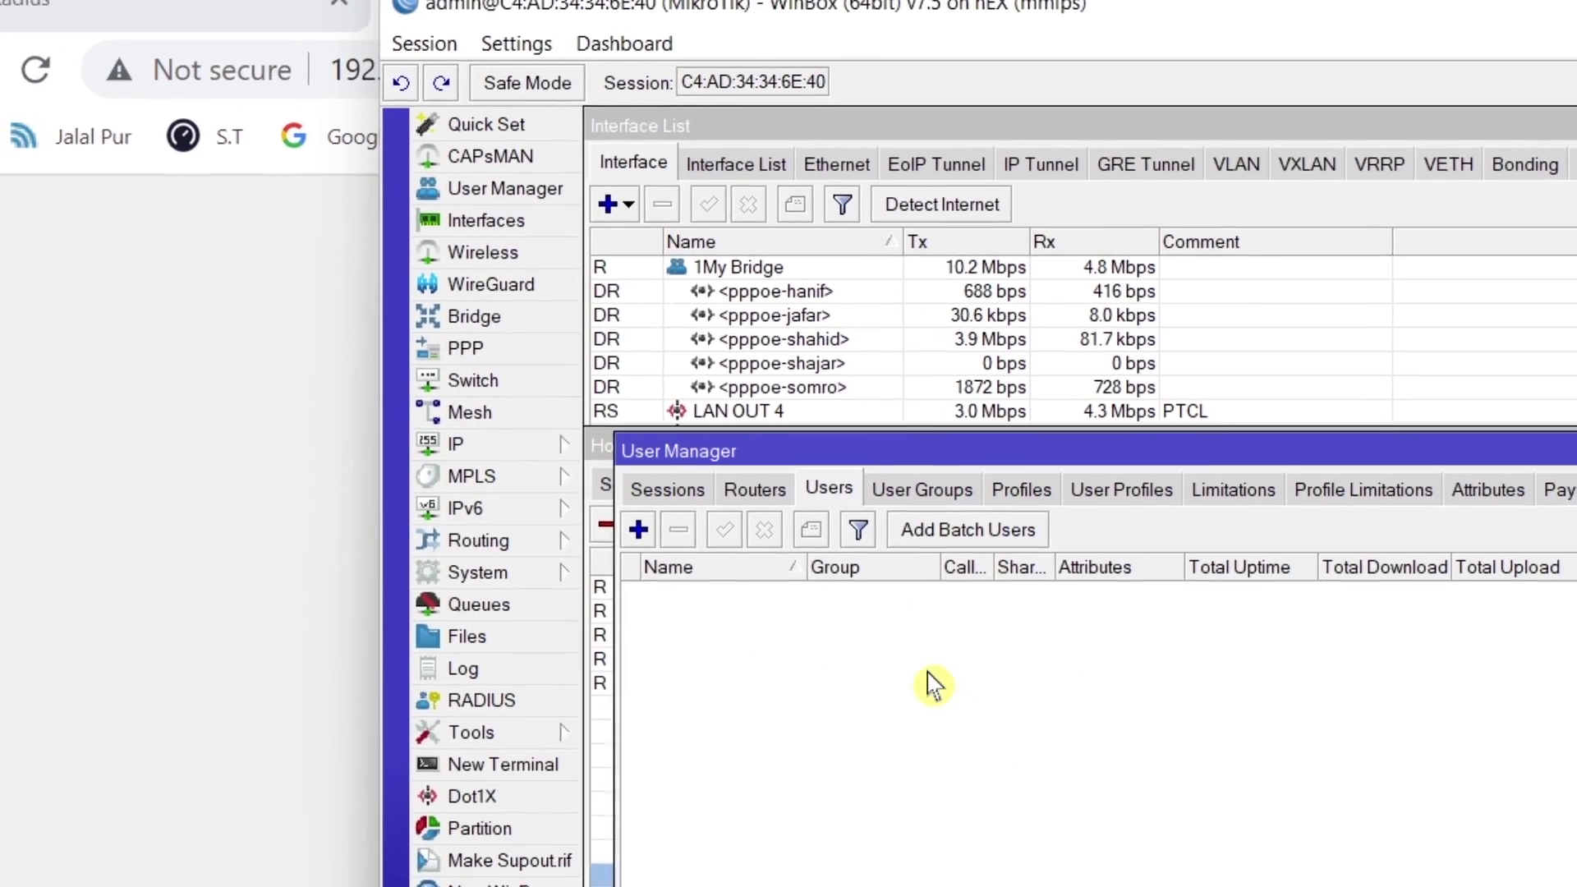
Switch from the empty User Manager users list to the SAS Radius login page in the browser.
left_click(230, 62)
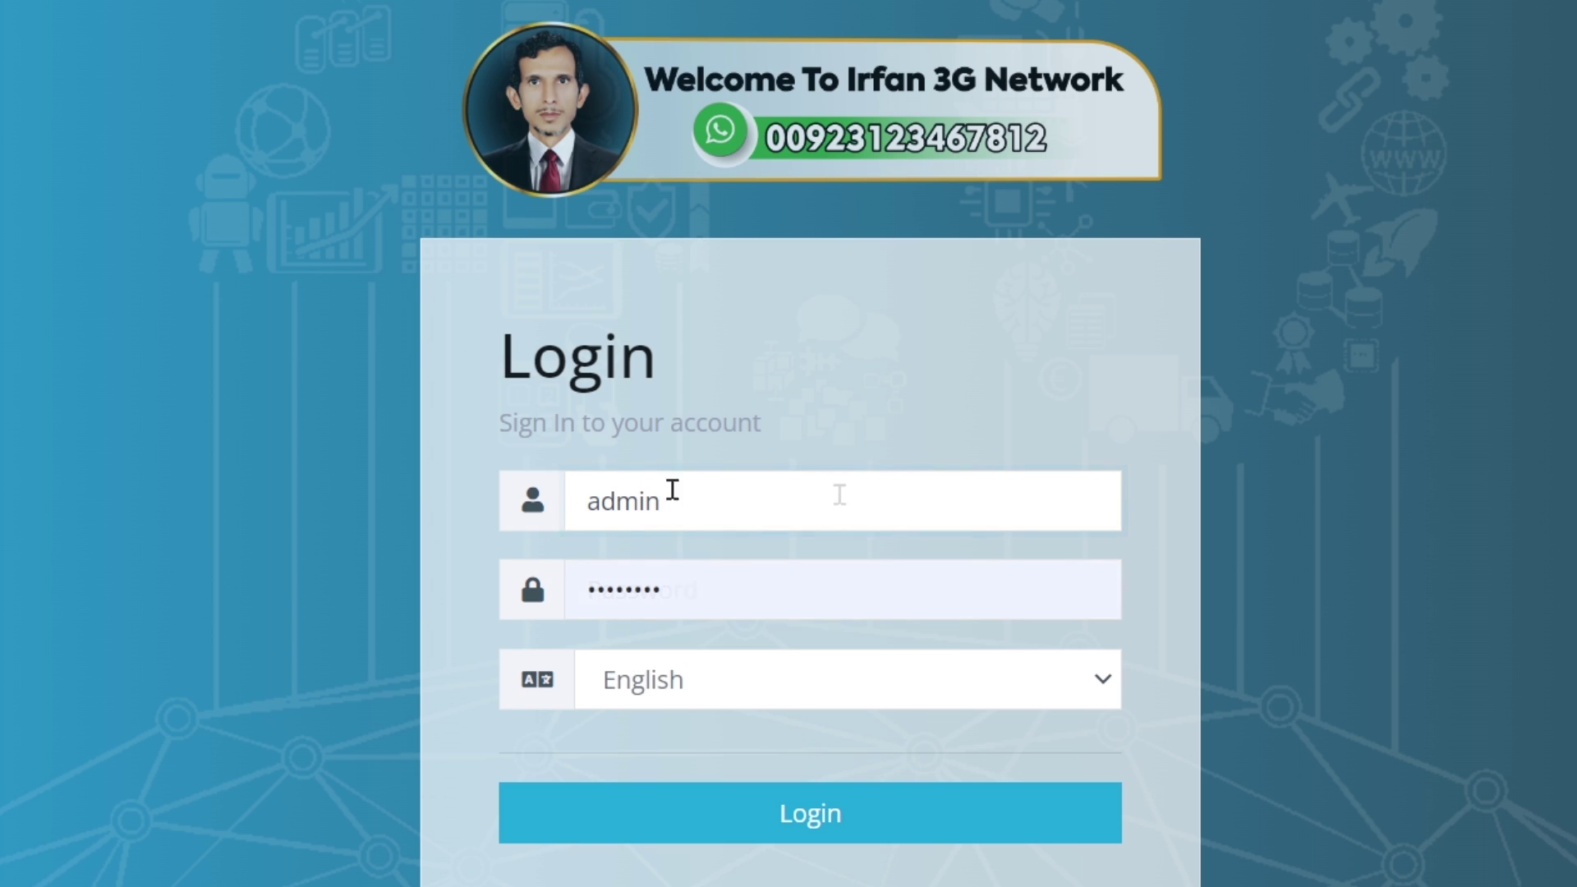
Log into SAS Radius and start a new user from Users List > Actions > New.
left_click(825, 816)
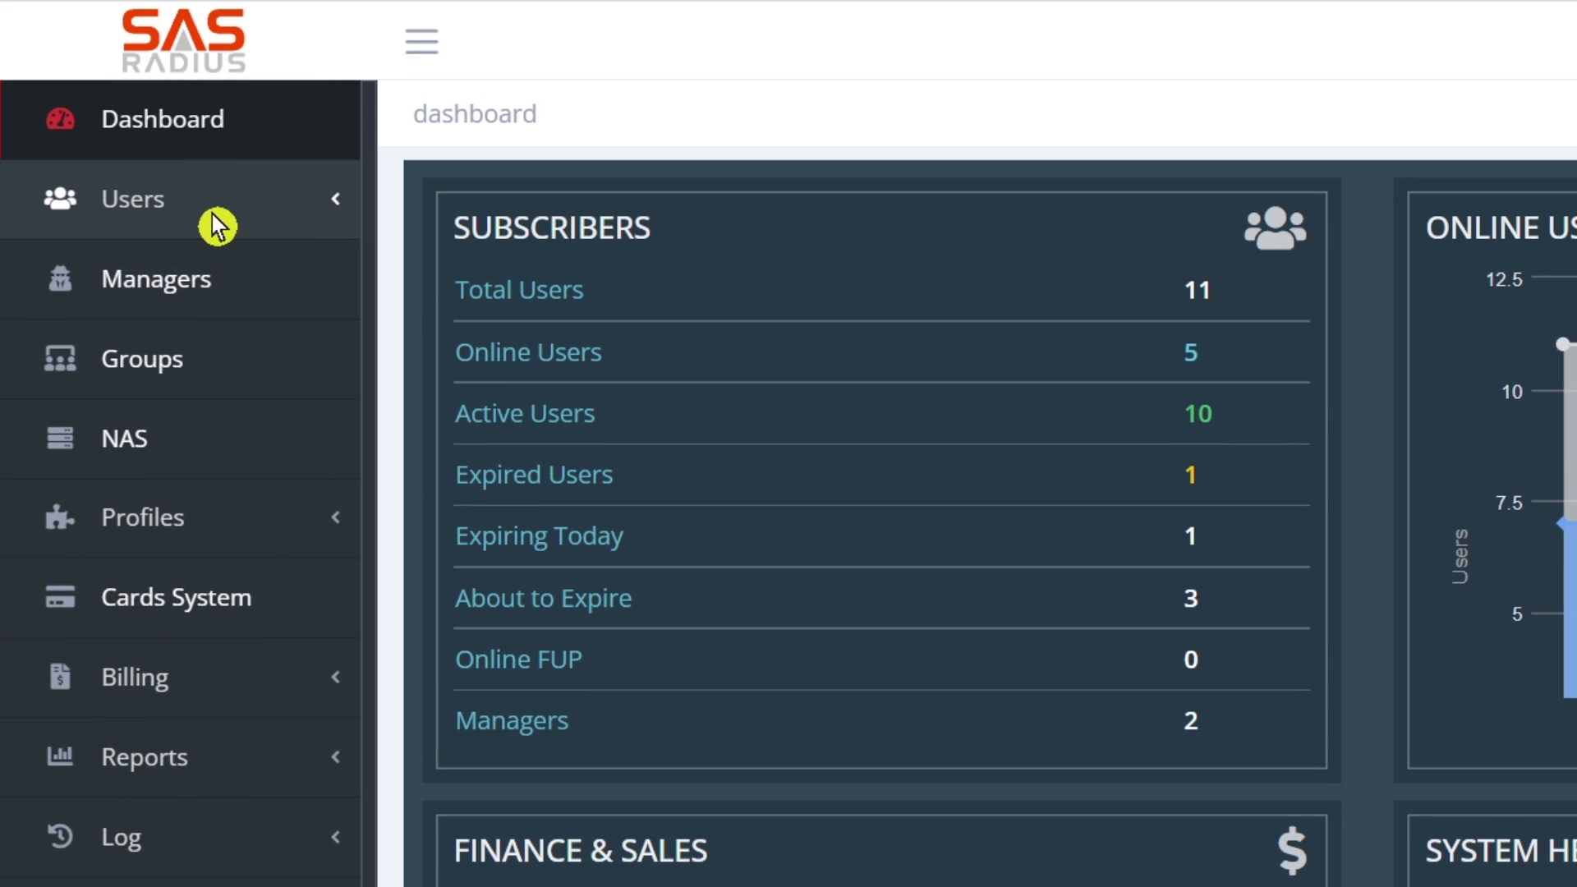
left_click(72, 204)
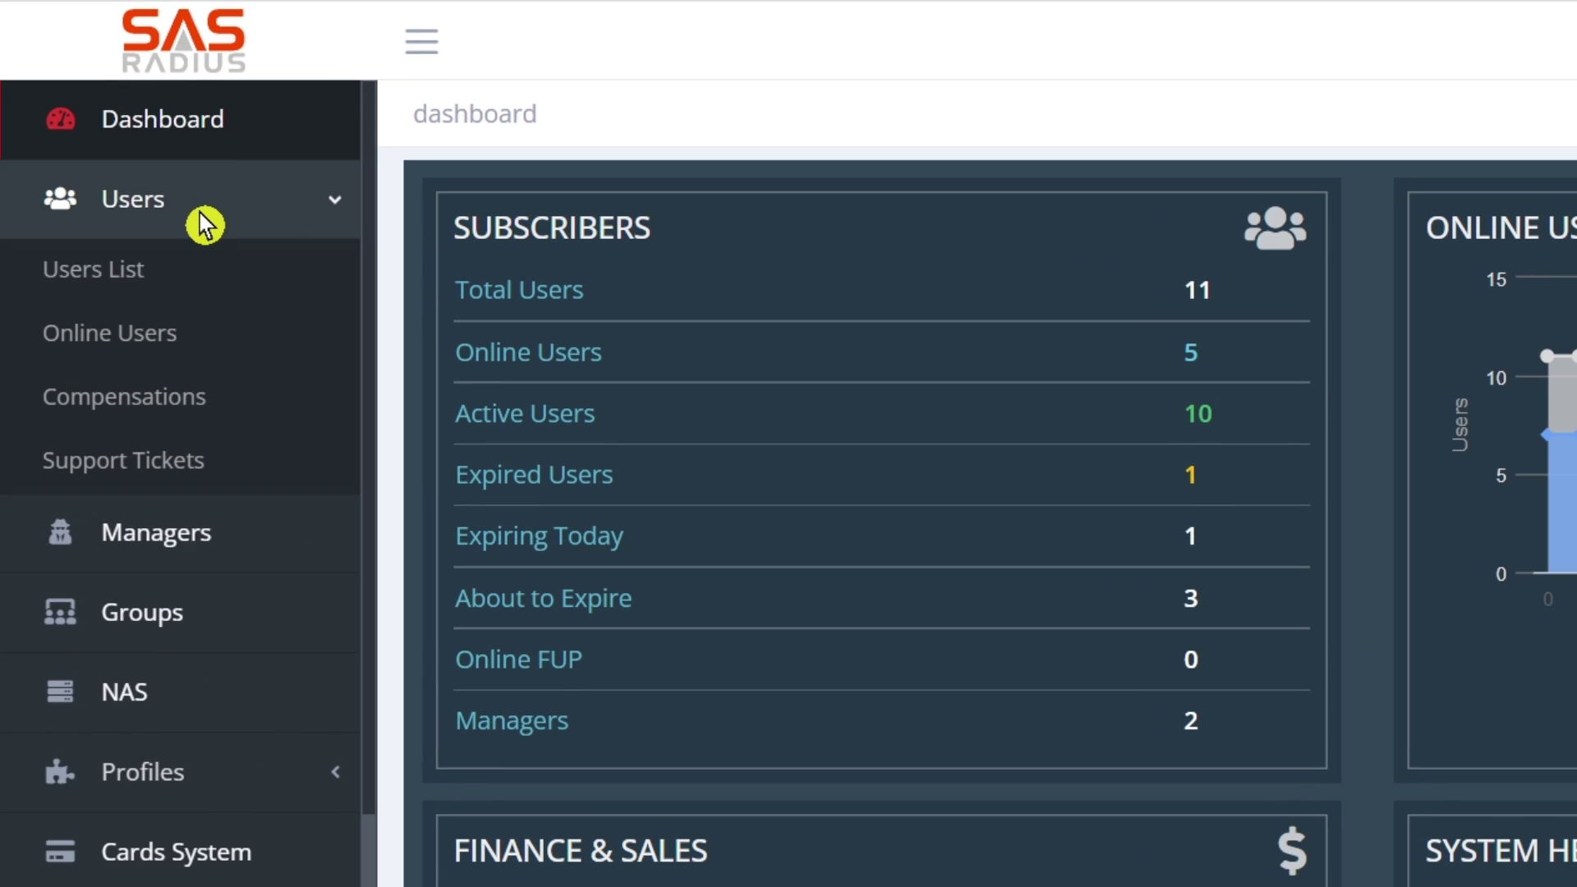
left_click(191, 271)
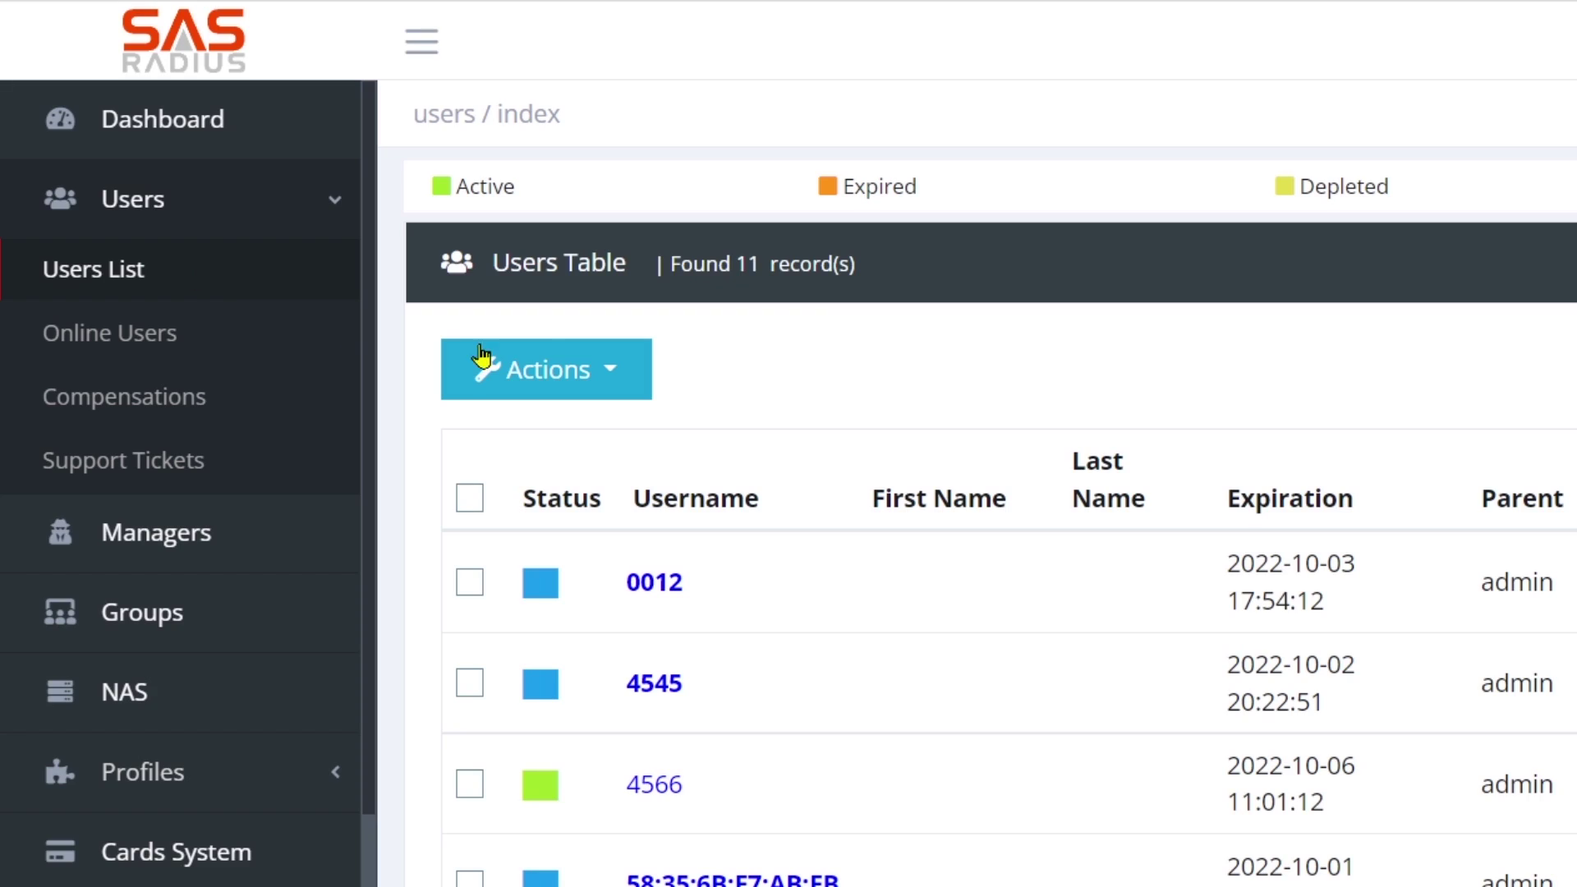
left_click(631, 370)
left_click(599, 443)
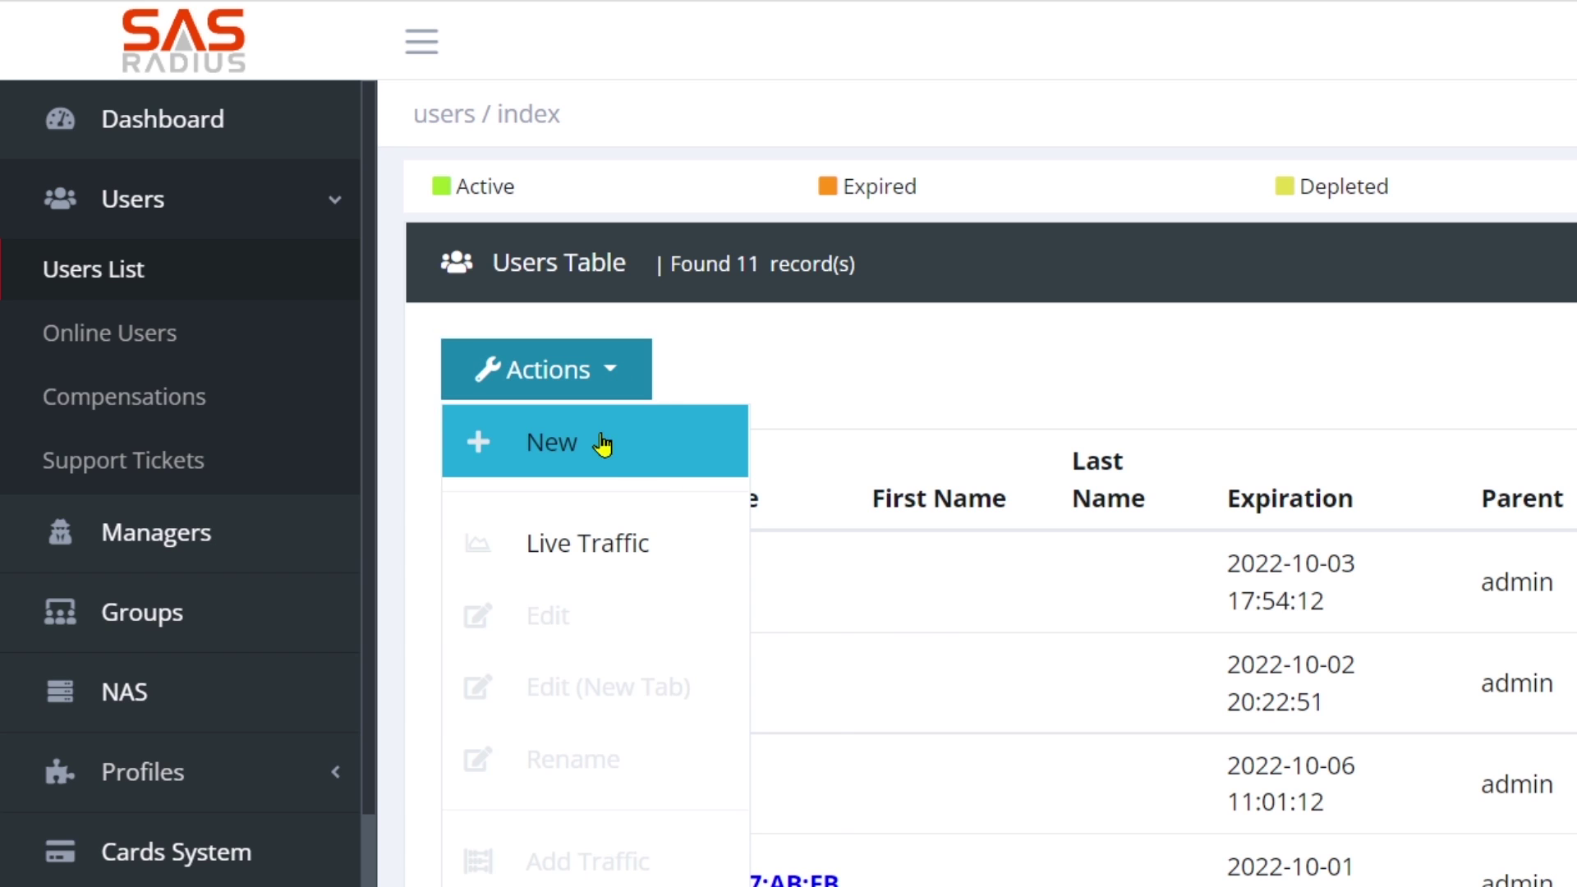
left_click(897, 477)
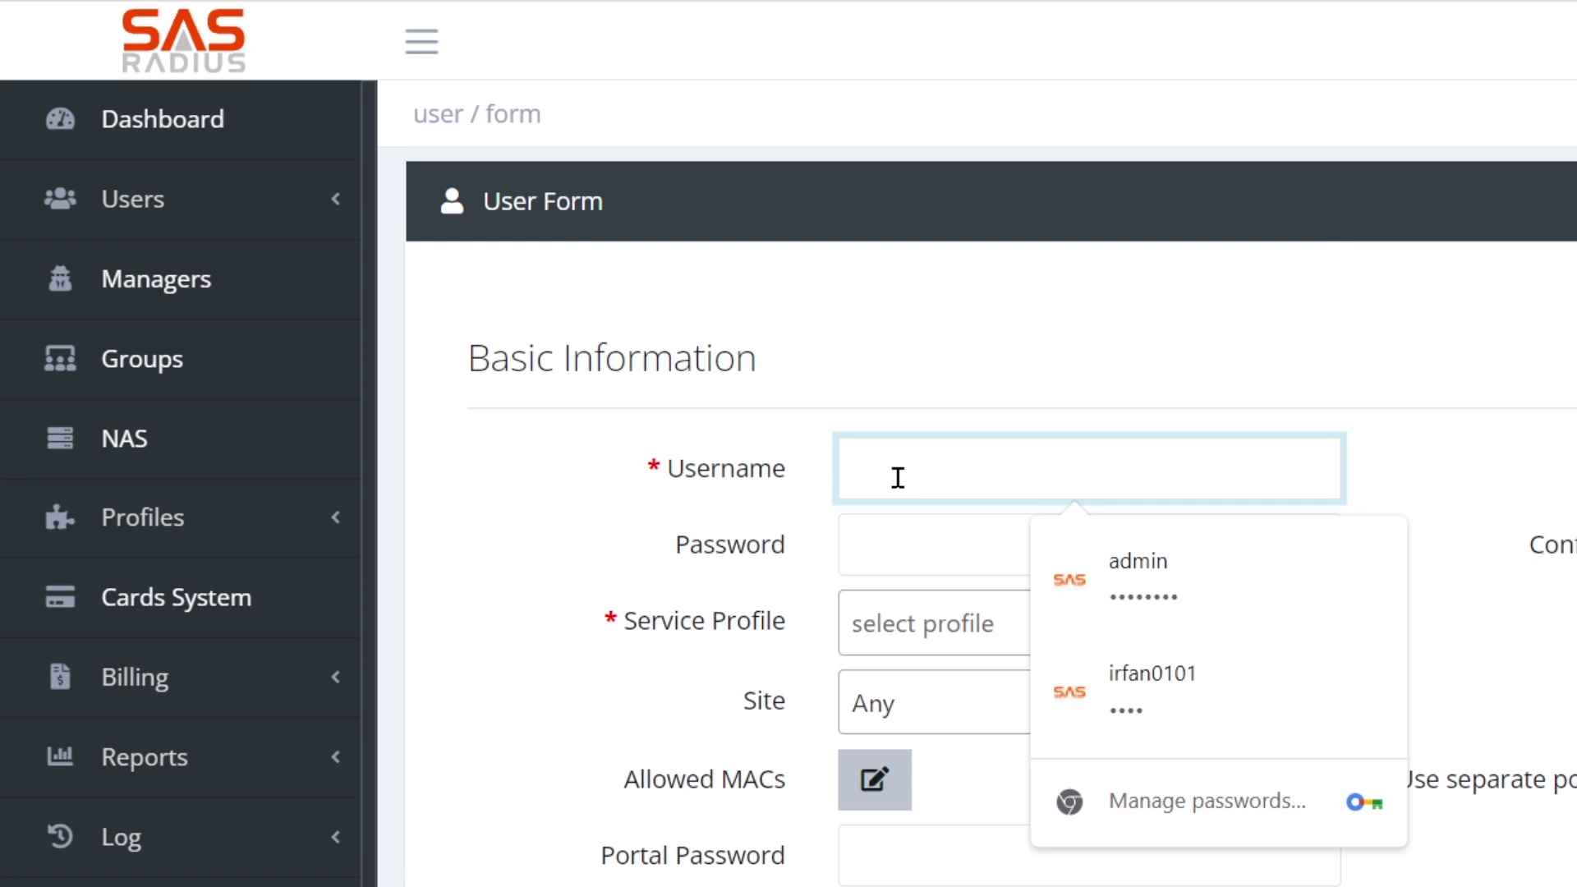
Enter username 1234 and the same password in both password fields.
type("1234")
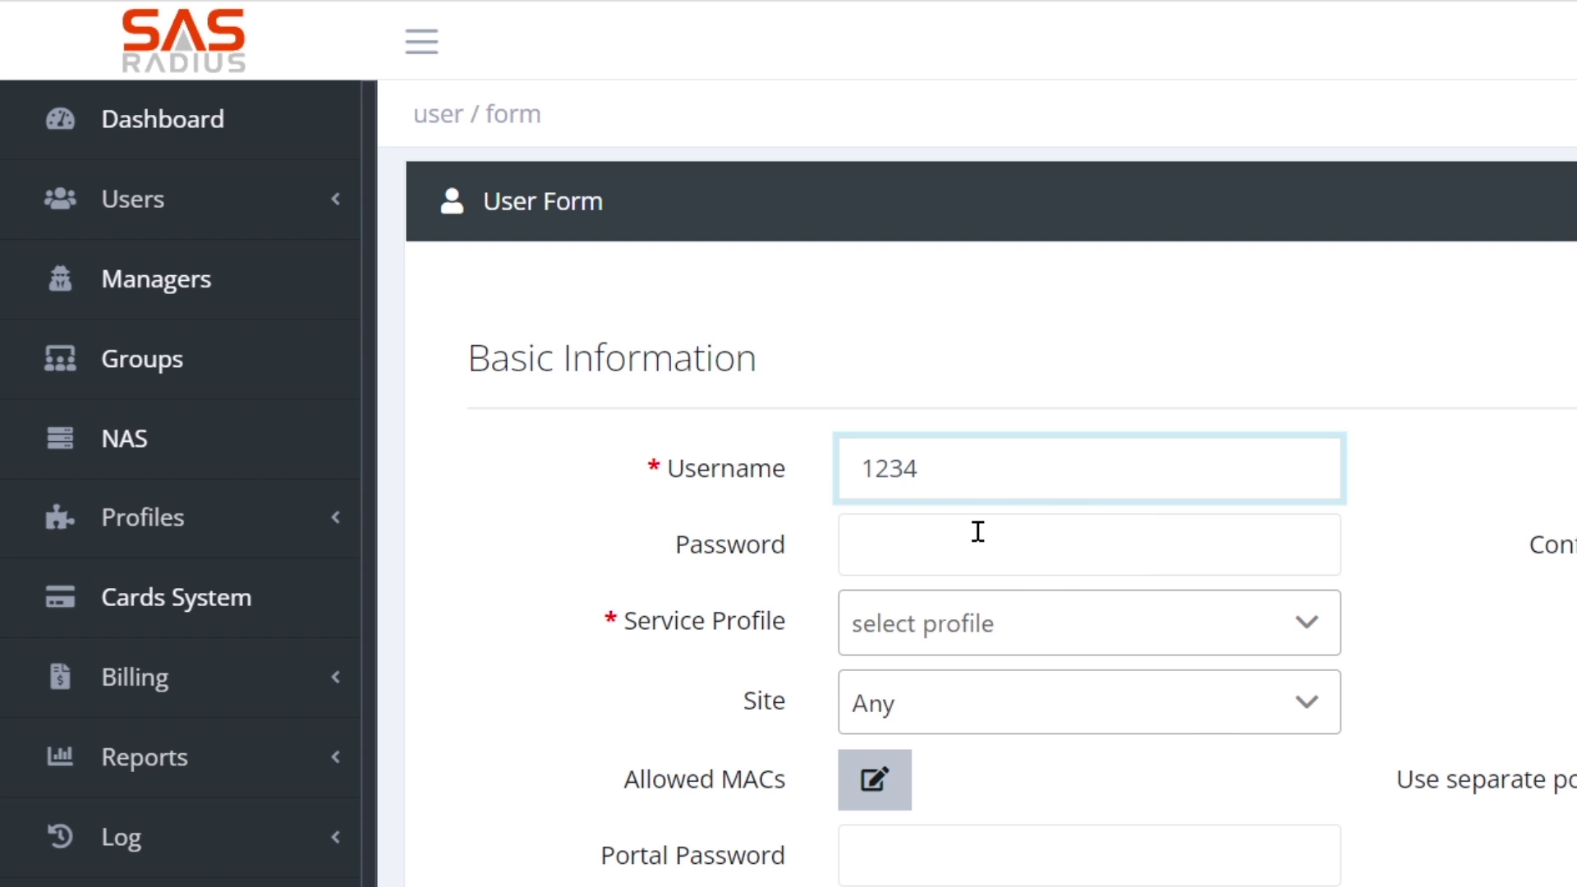
left_click(977, 531)
type("1")
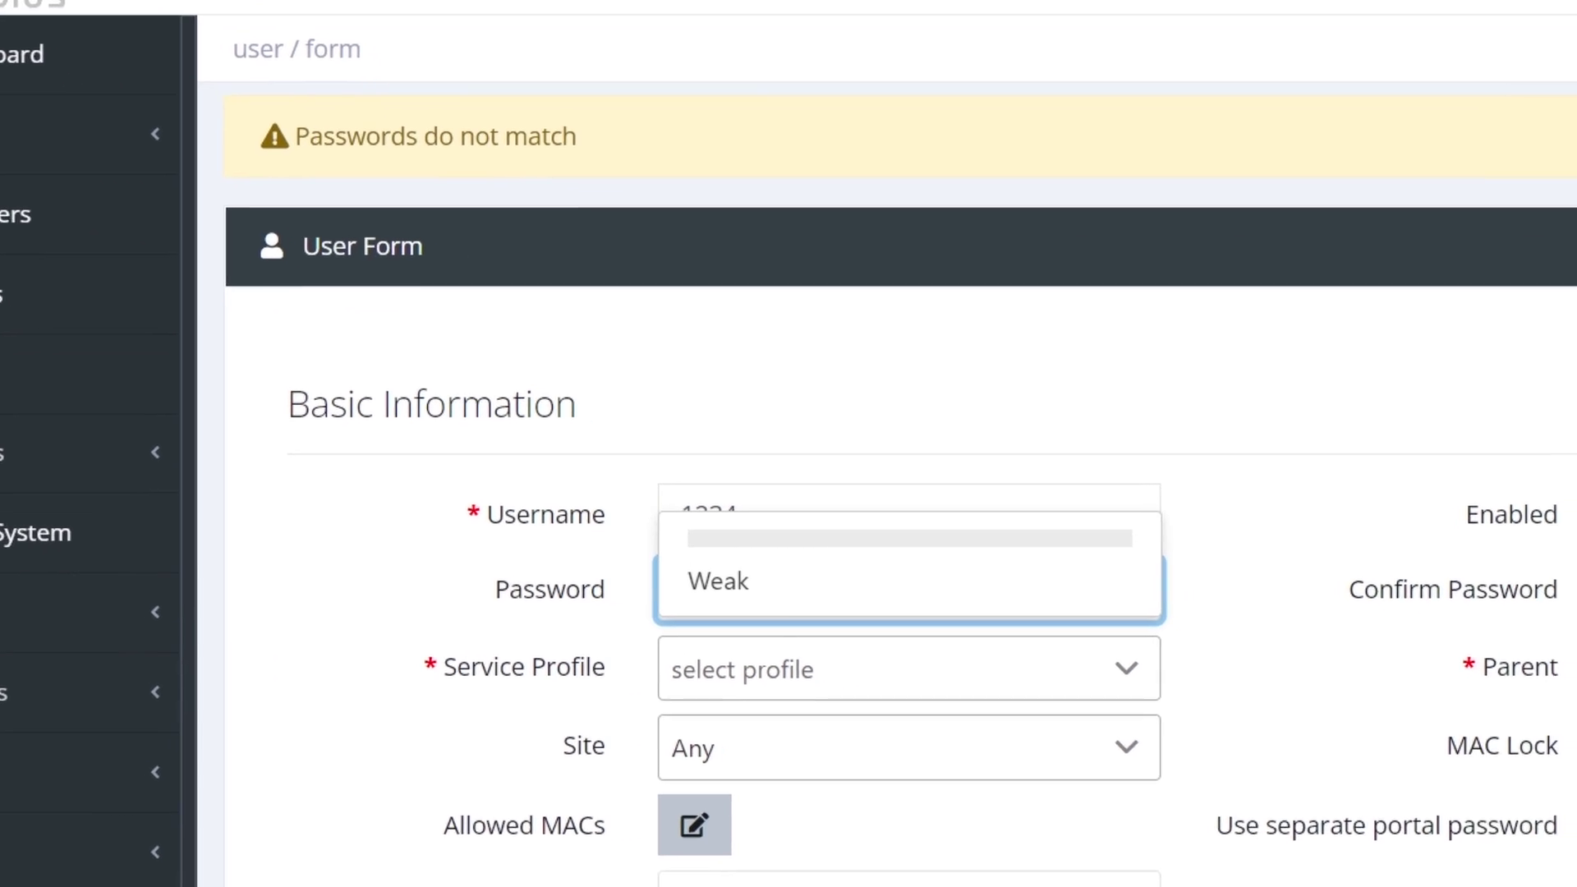
left_click(1576, 644)
type("1234")
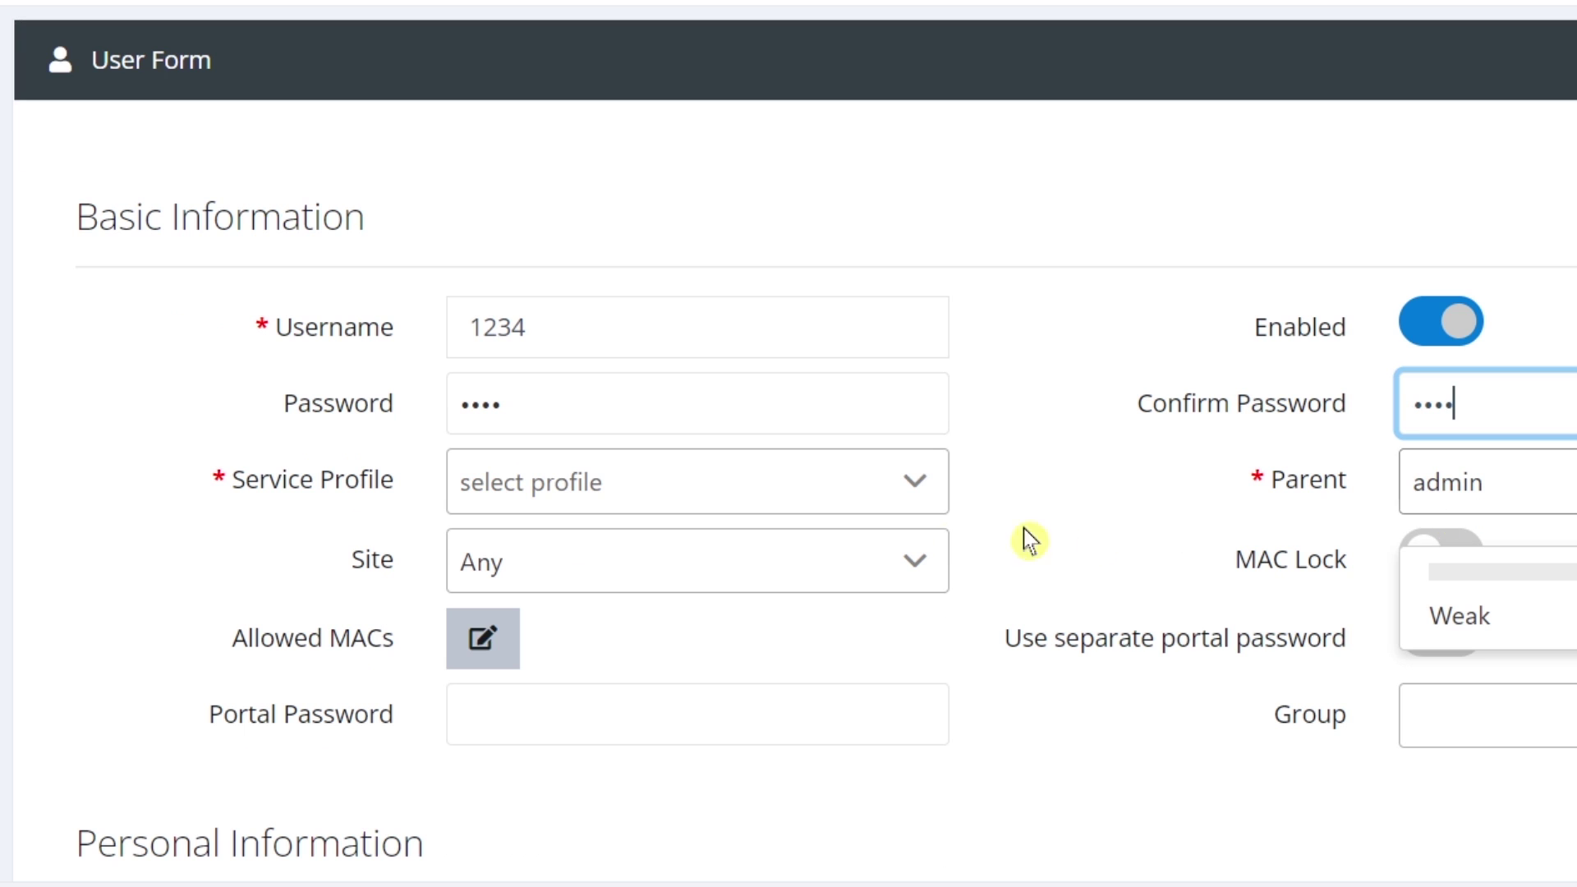
Assign the 7 Day 2 Mbps service profile, submit the subscriber, and dismiss the breach warning.
left_click(705, 491)
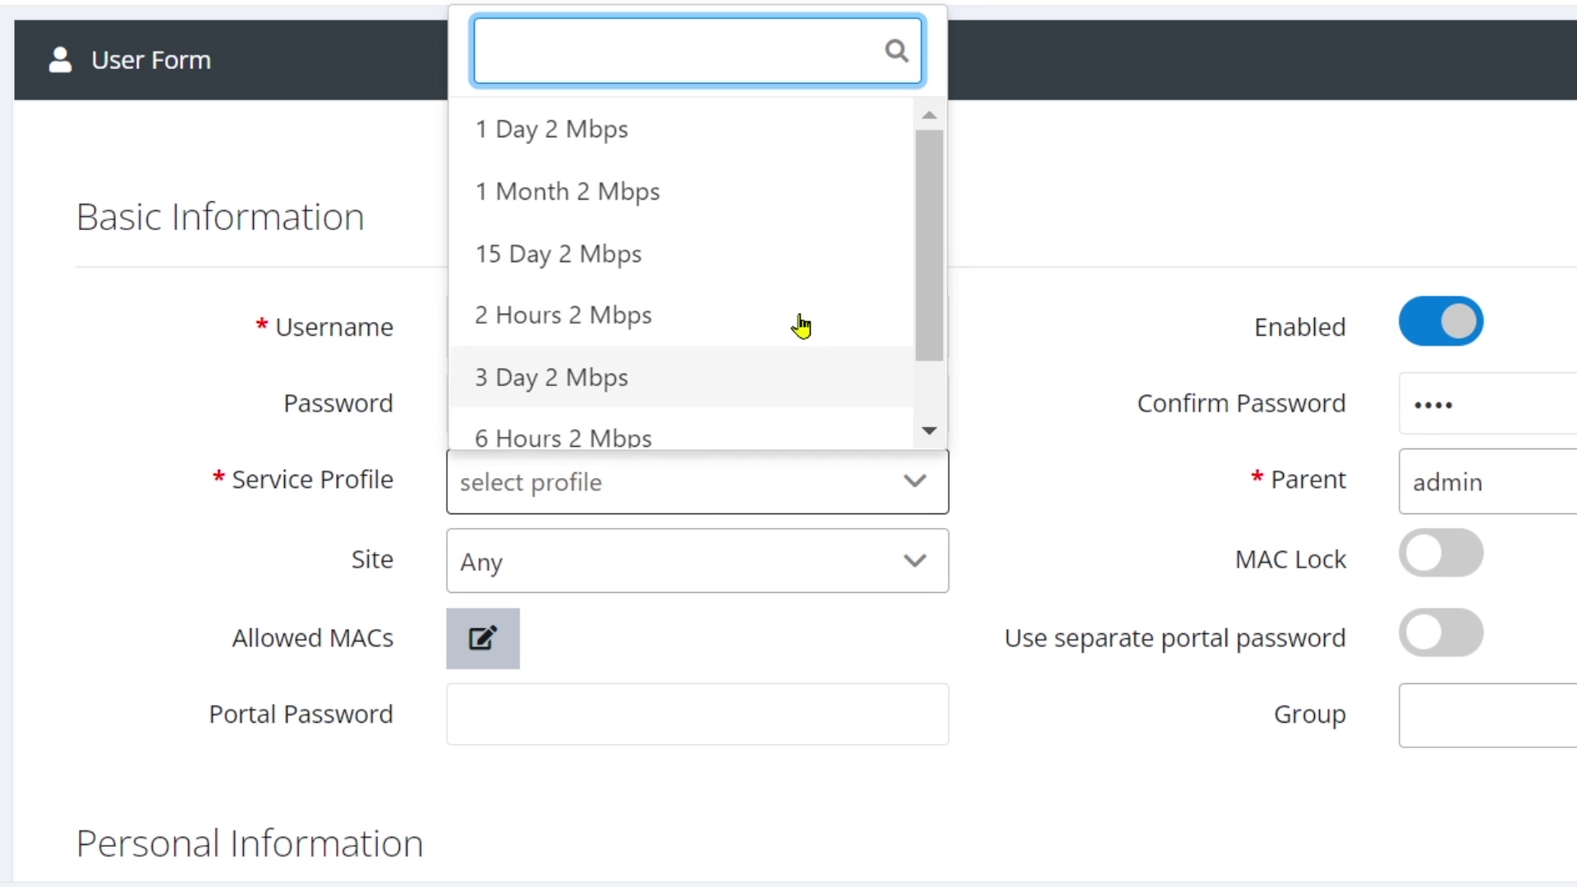
scroll(803, 317, "down", 1)
left_click(575, 425)
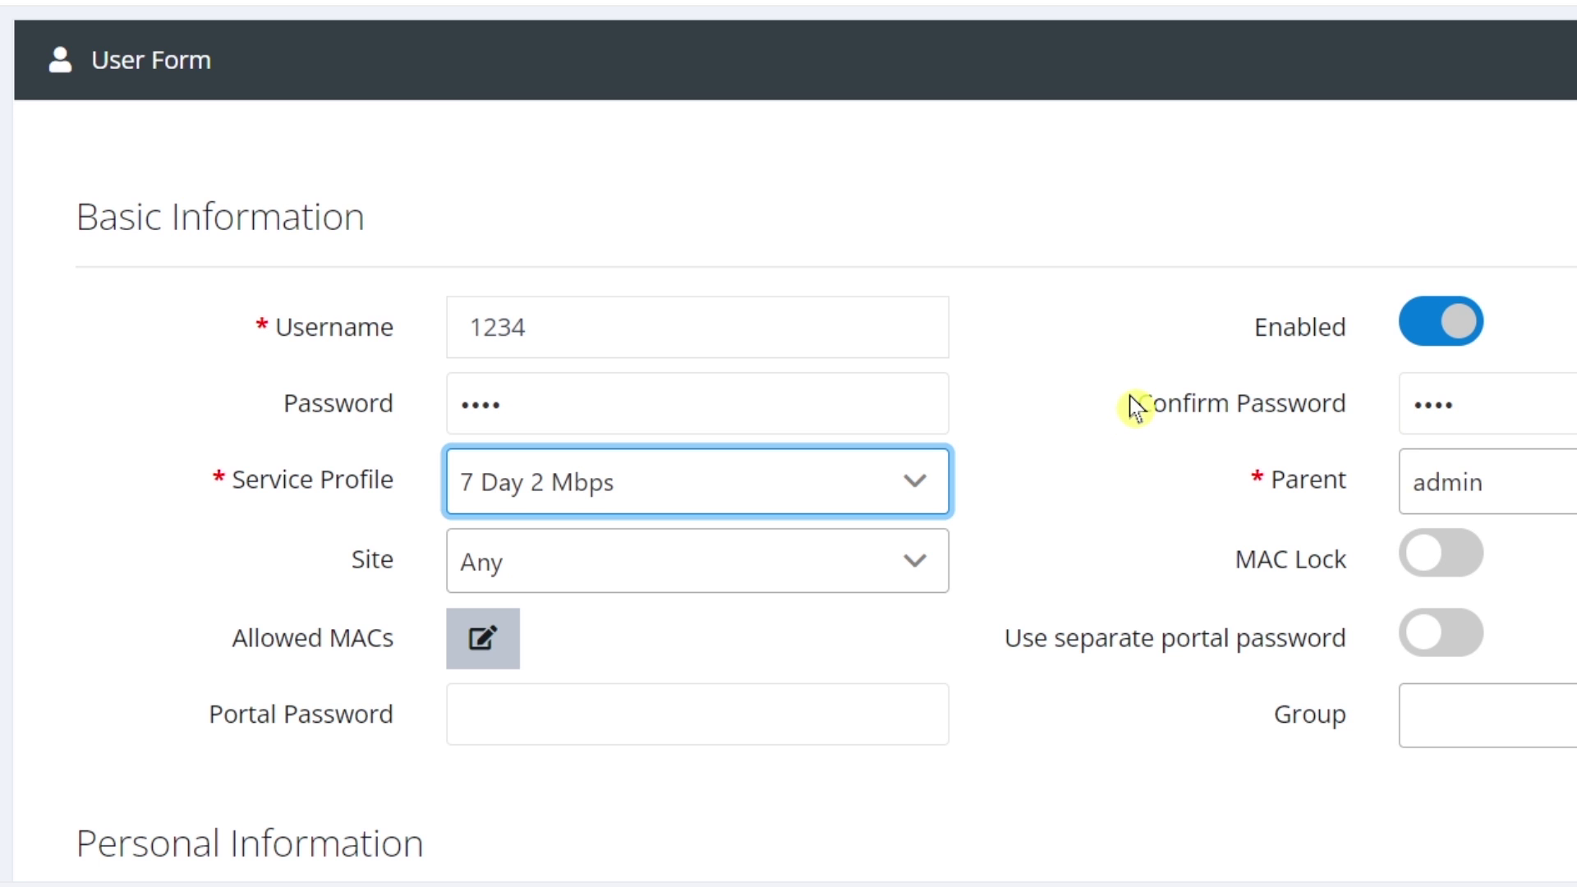
scroll(1025, 380, "down", 10)
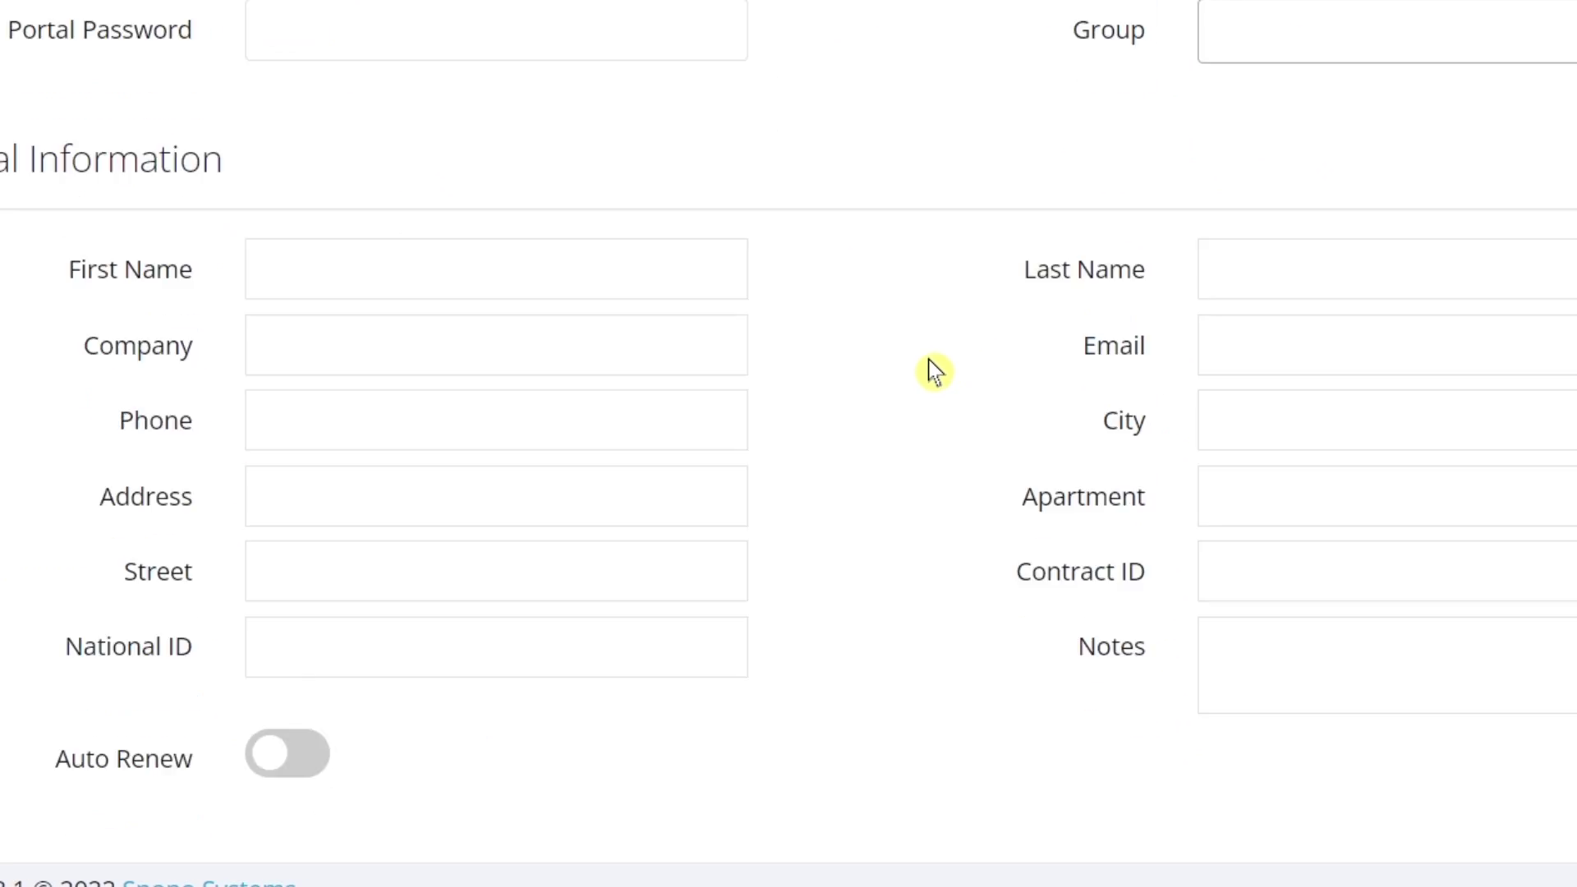
left_click(1263, 721)
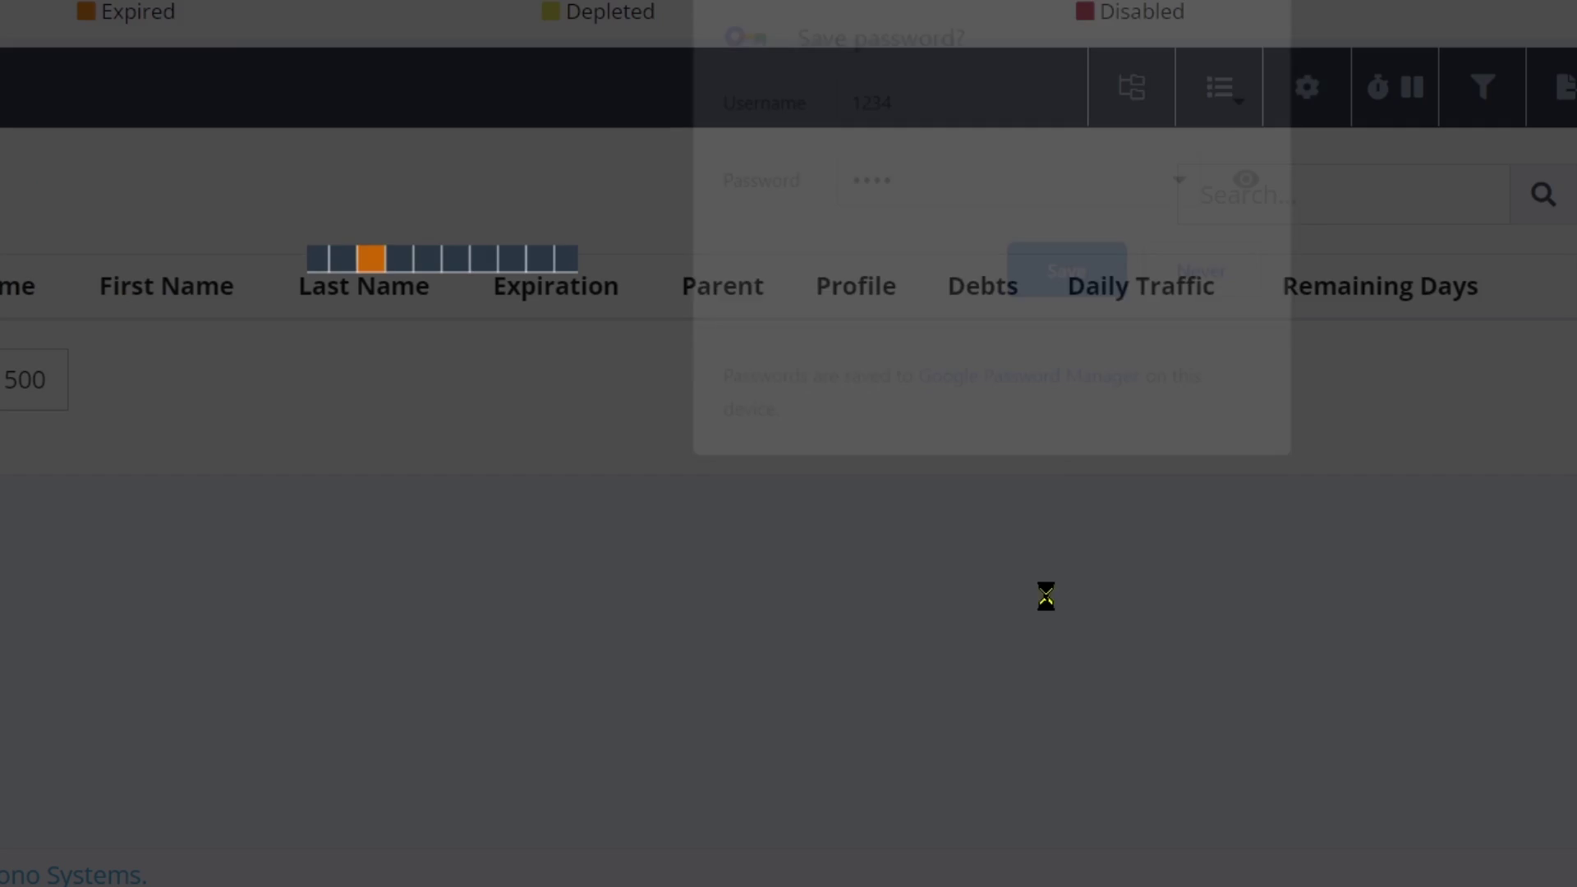
left_click(739, 246)
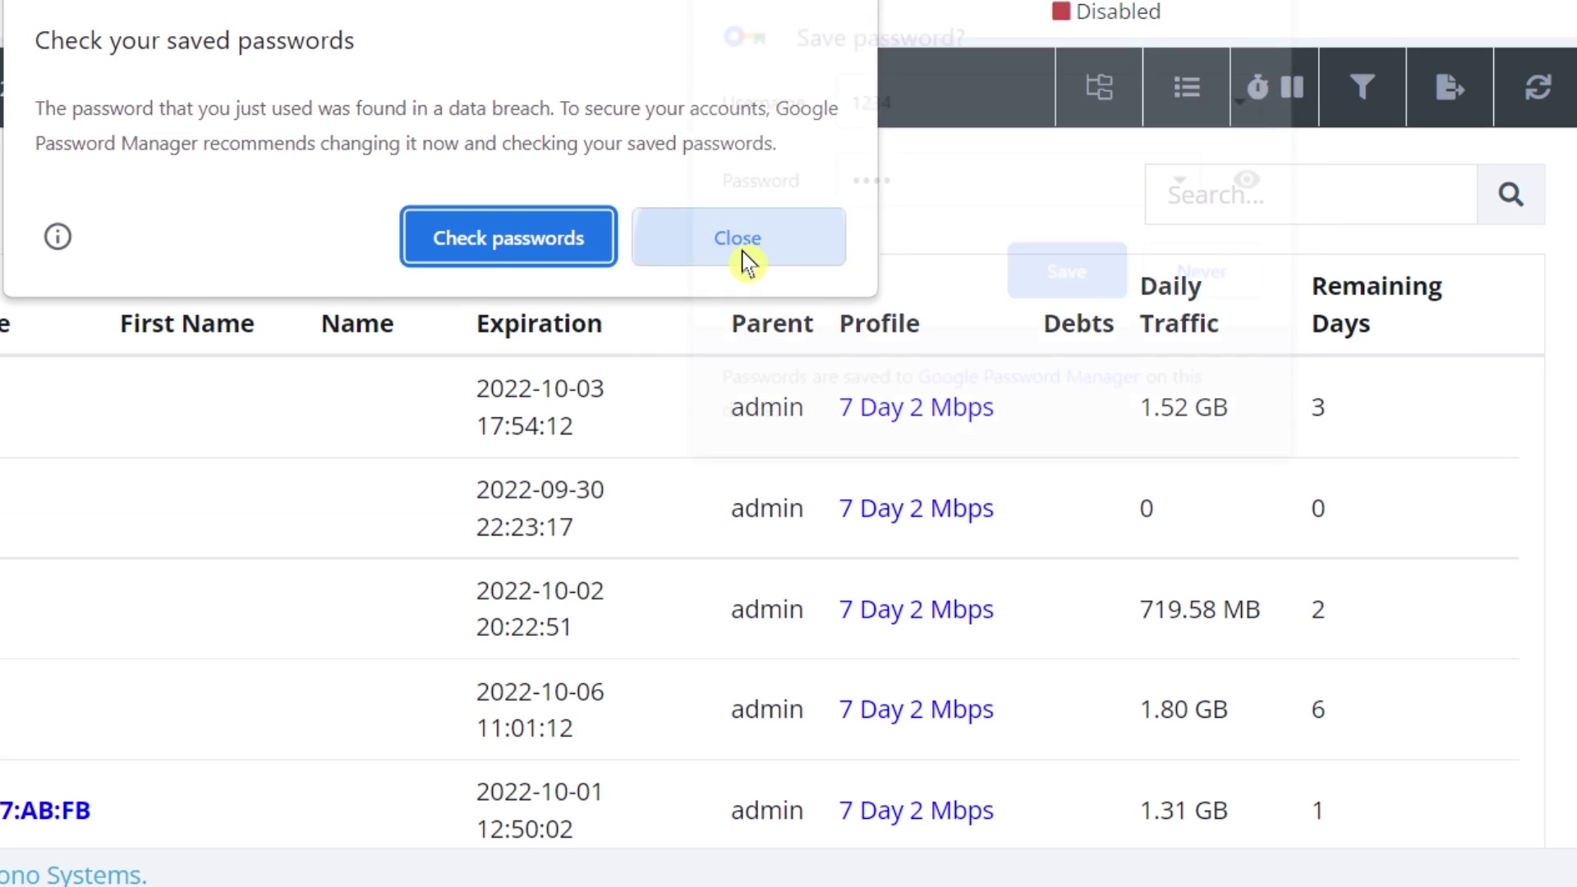
Decline saving the password, then activate the new subscriber without an invoice, valid until Oct 7, 2022.
left_click(1195, 284)
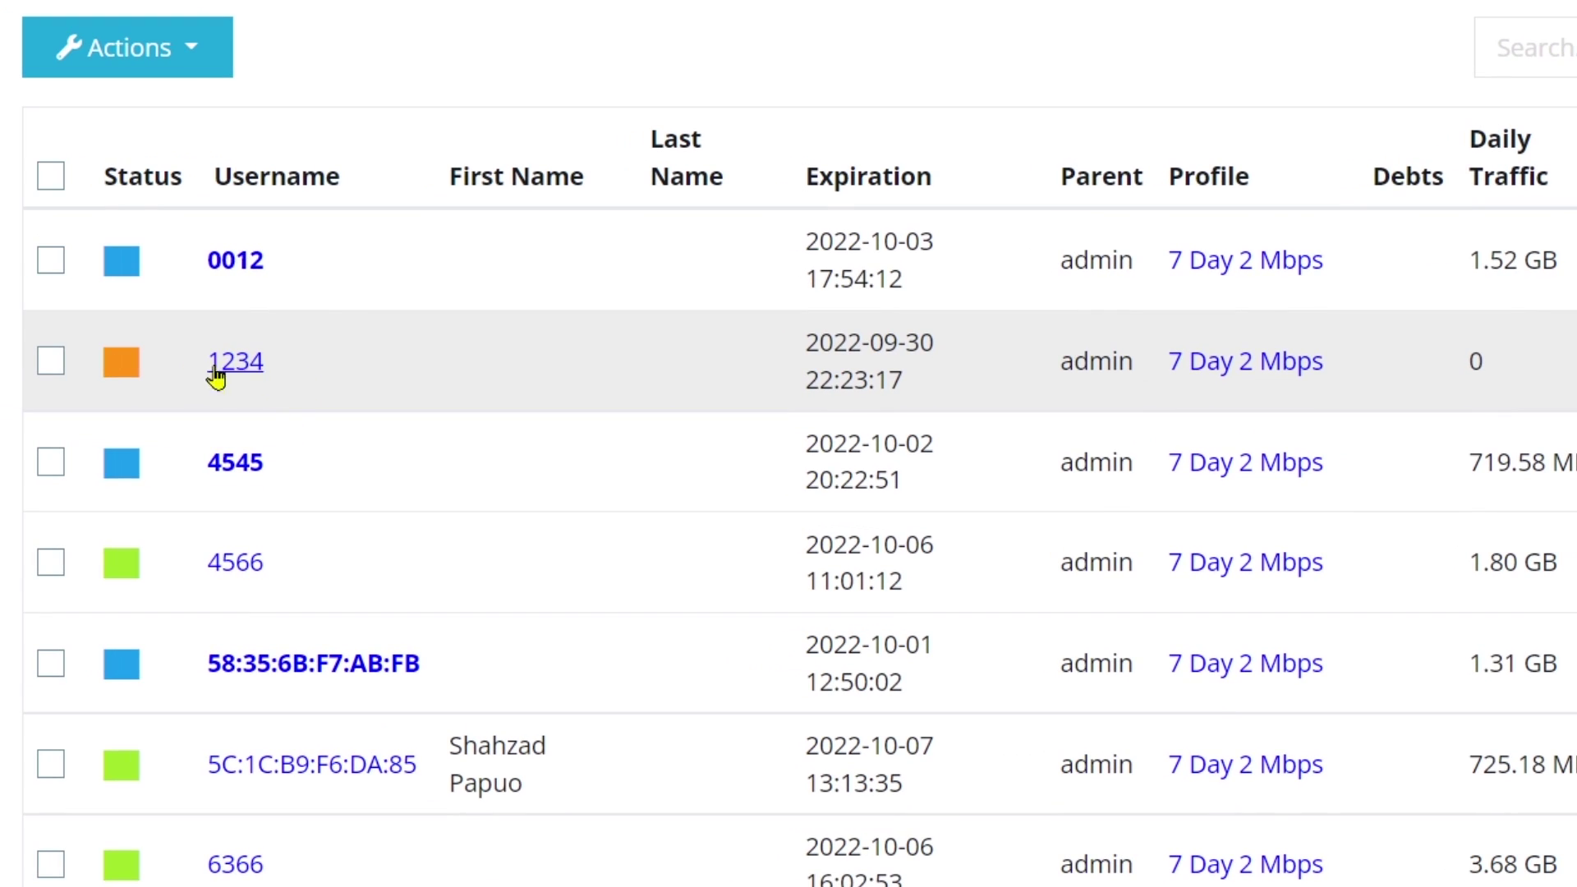
left_click(252, 371)
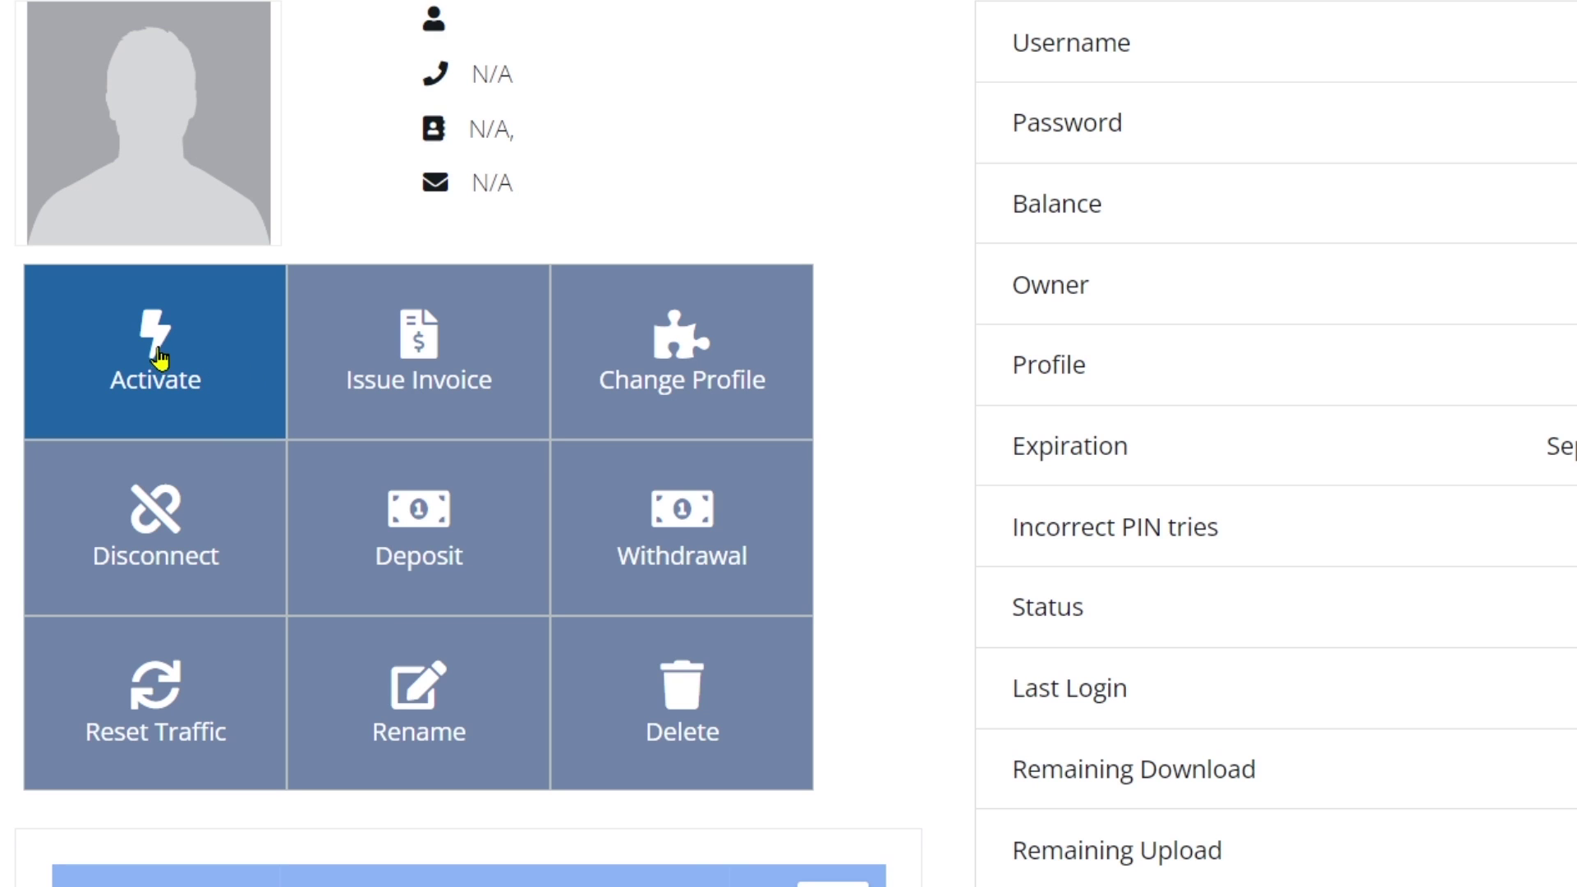
left_click(158, 359)
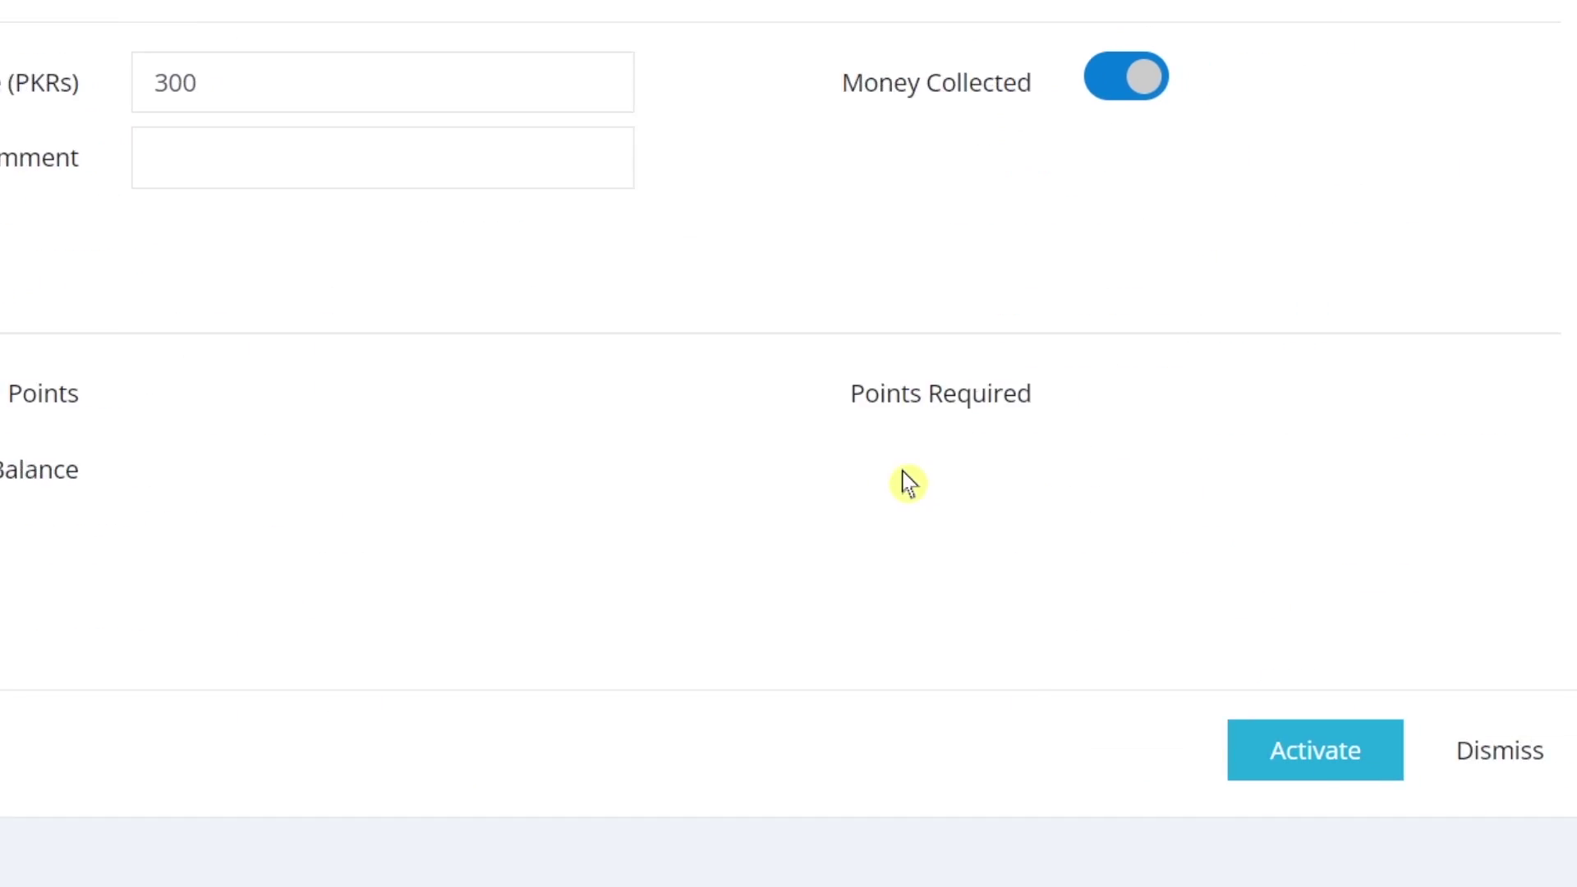
left_click(1213, 762)
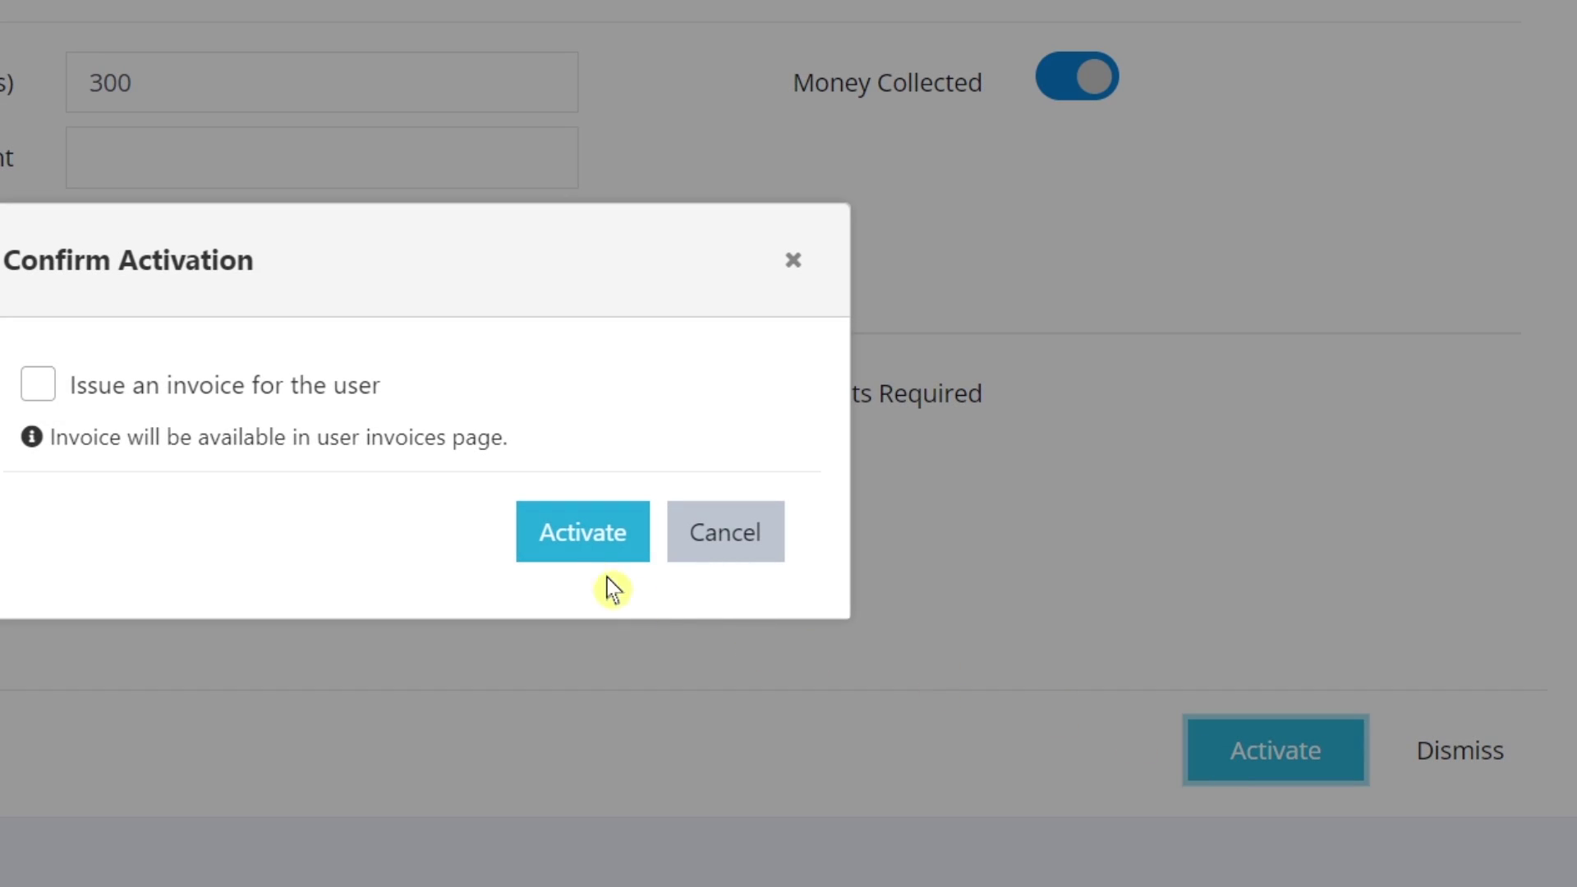
left_click(569, 548)
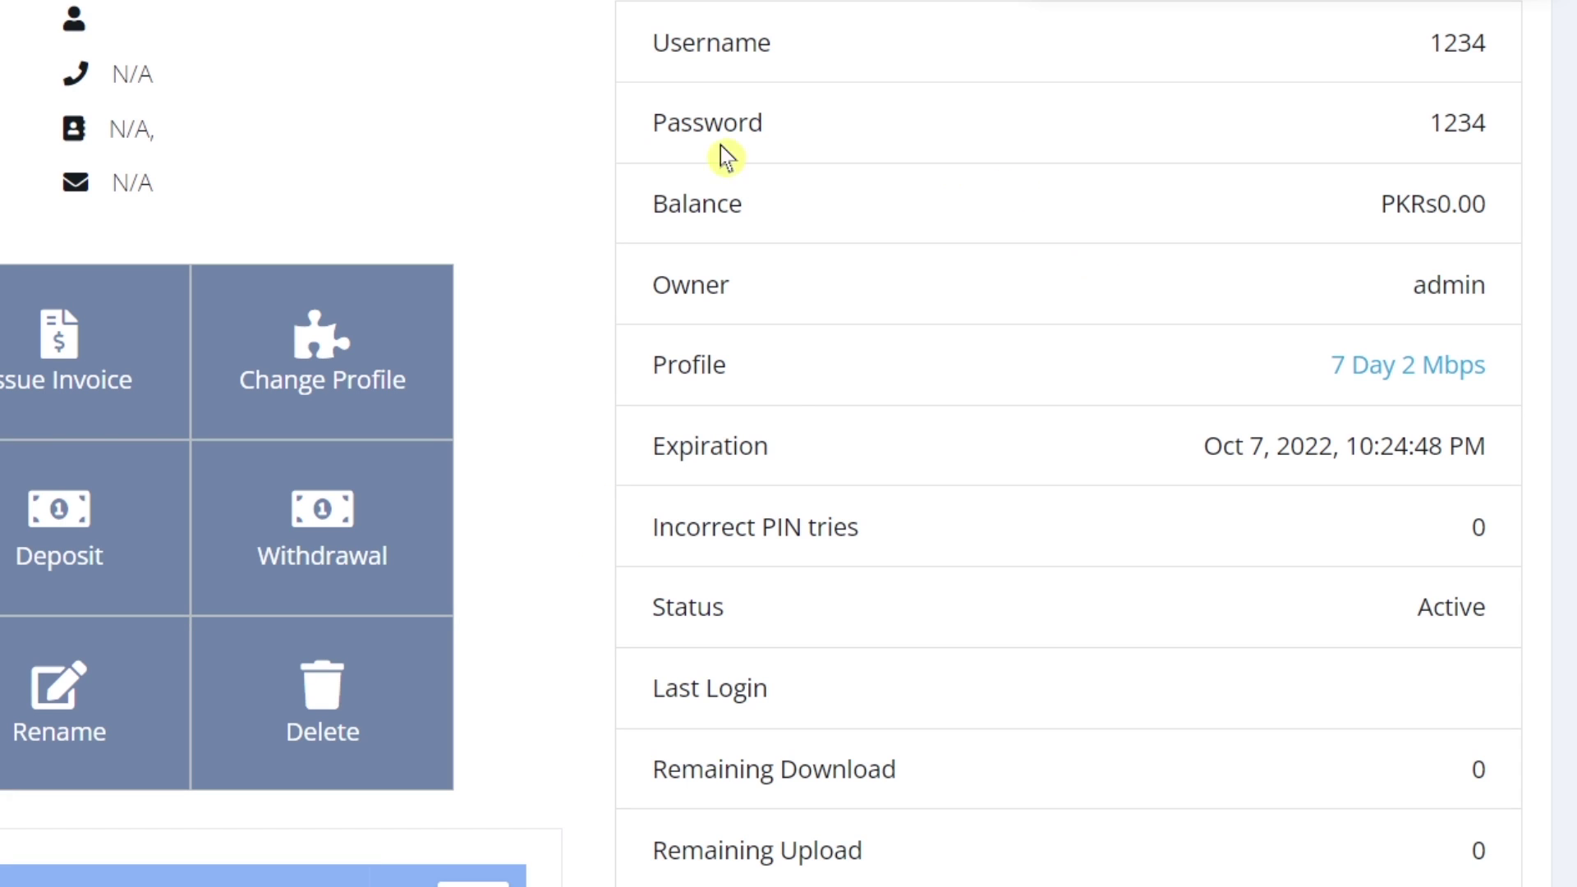
scroll(516, 187, "up", 2)
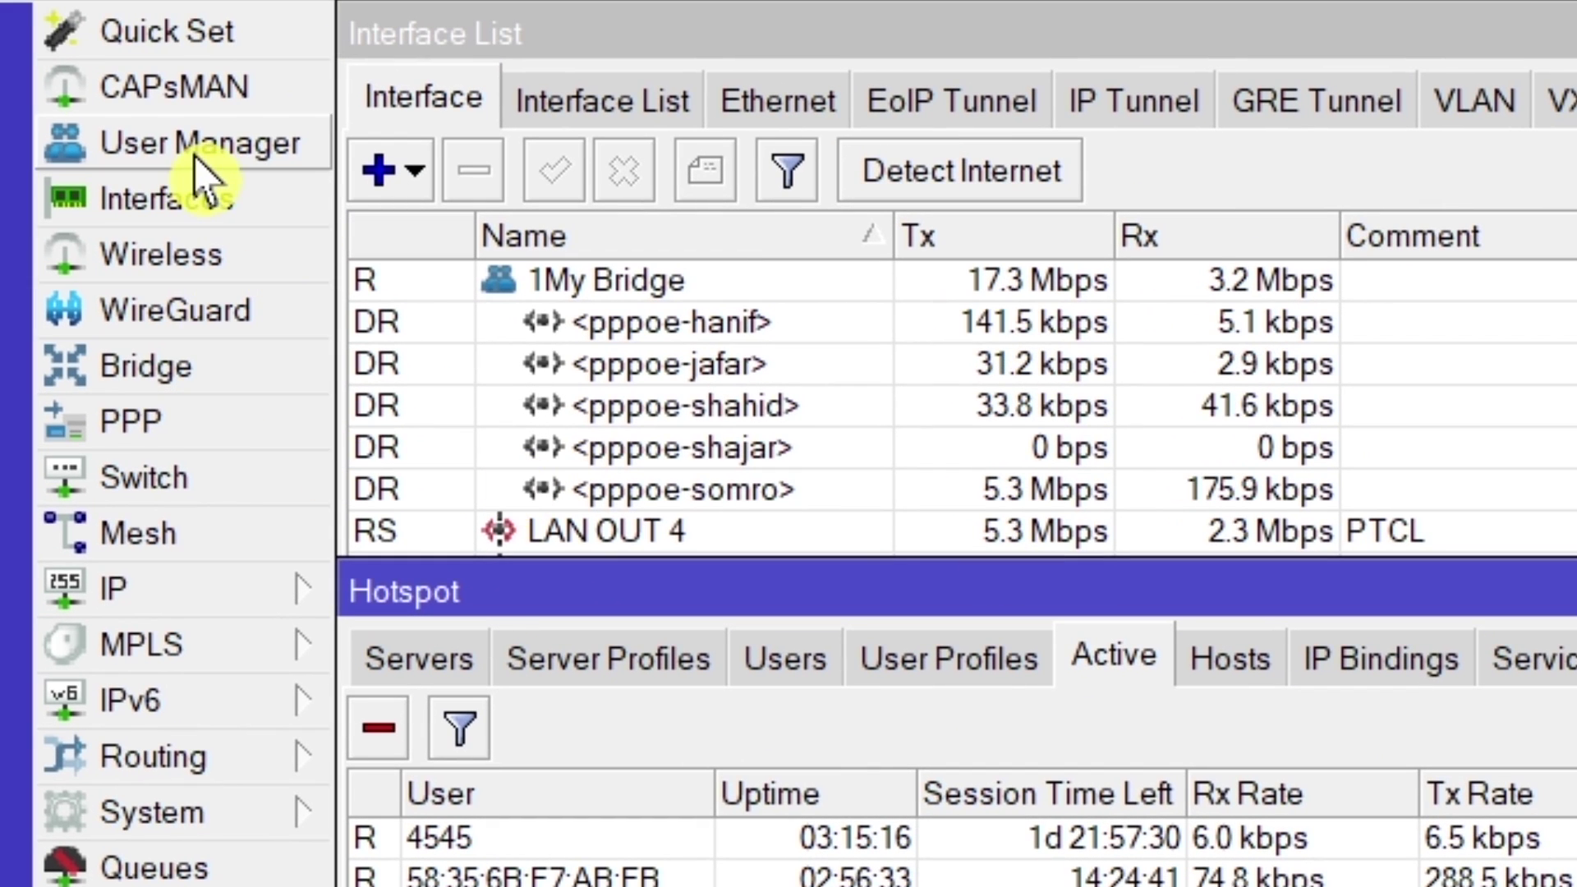
Add User Manager user 12345 with a password and the 2 Mbps 2Hours group.
left_click(195, 156)
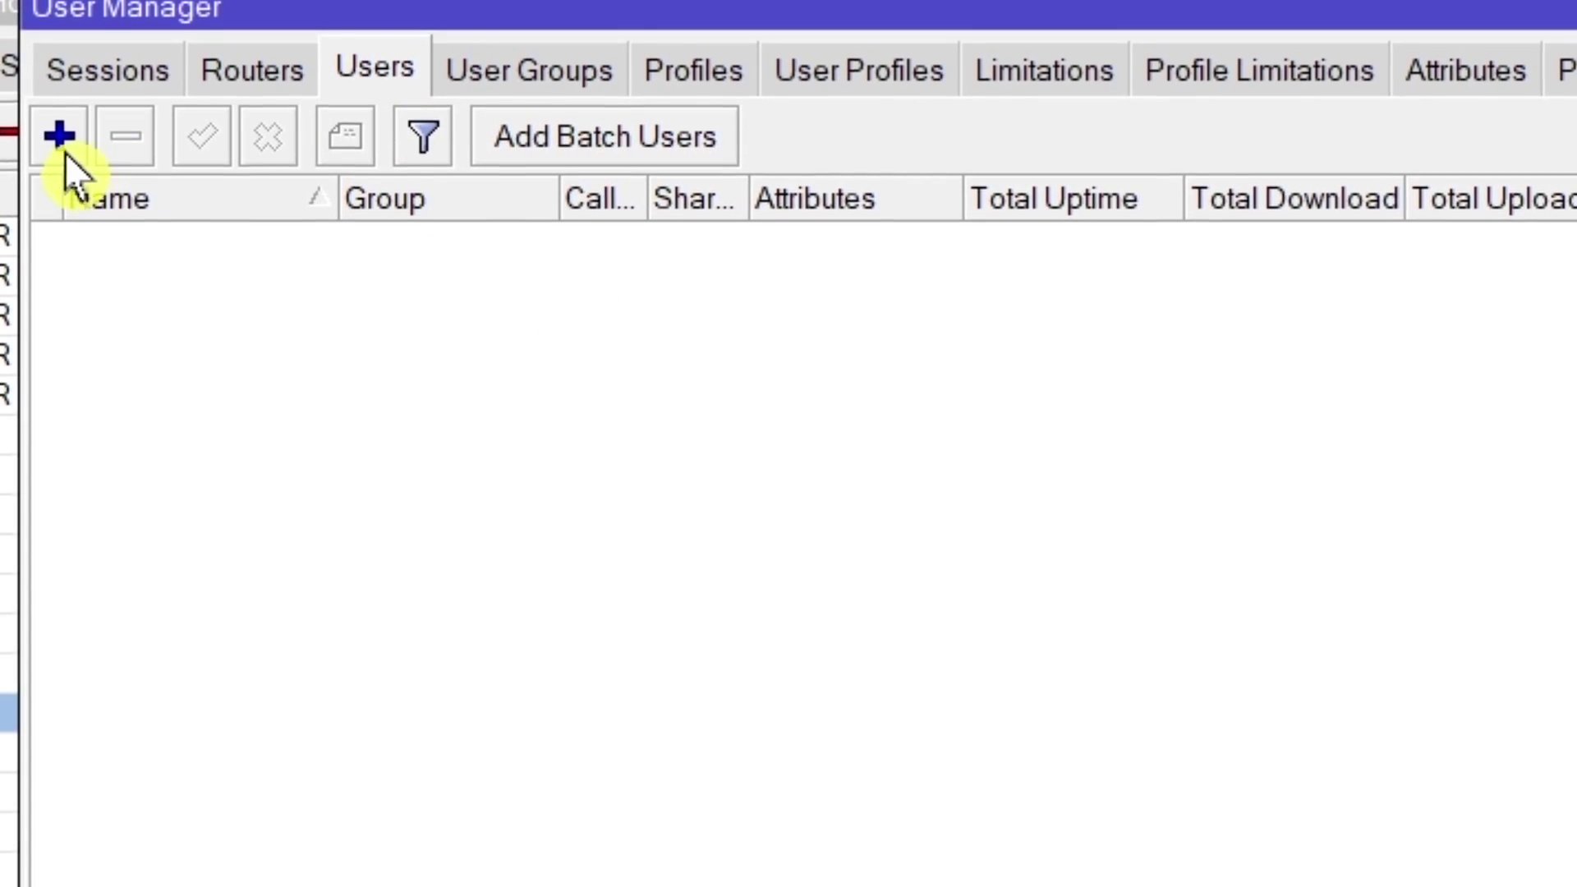
left_click(56, 147)
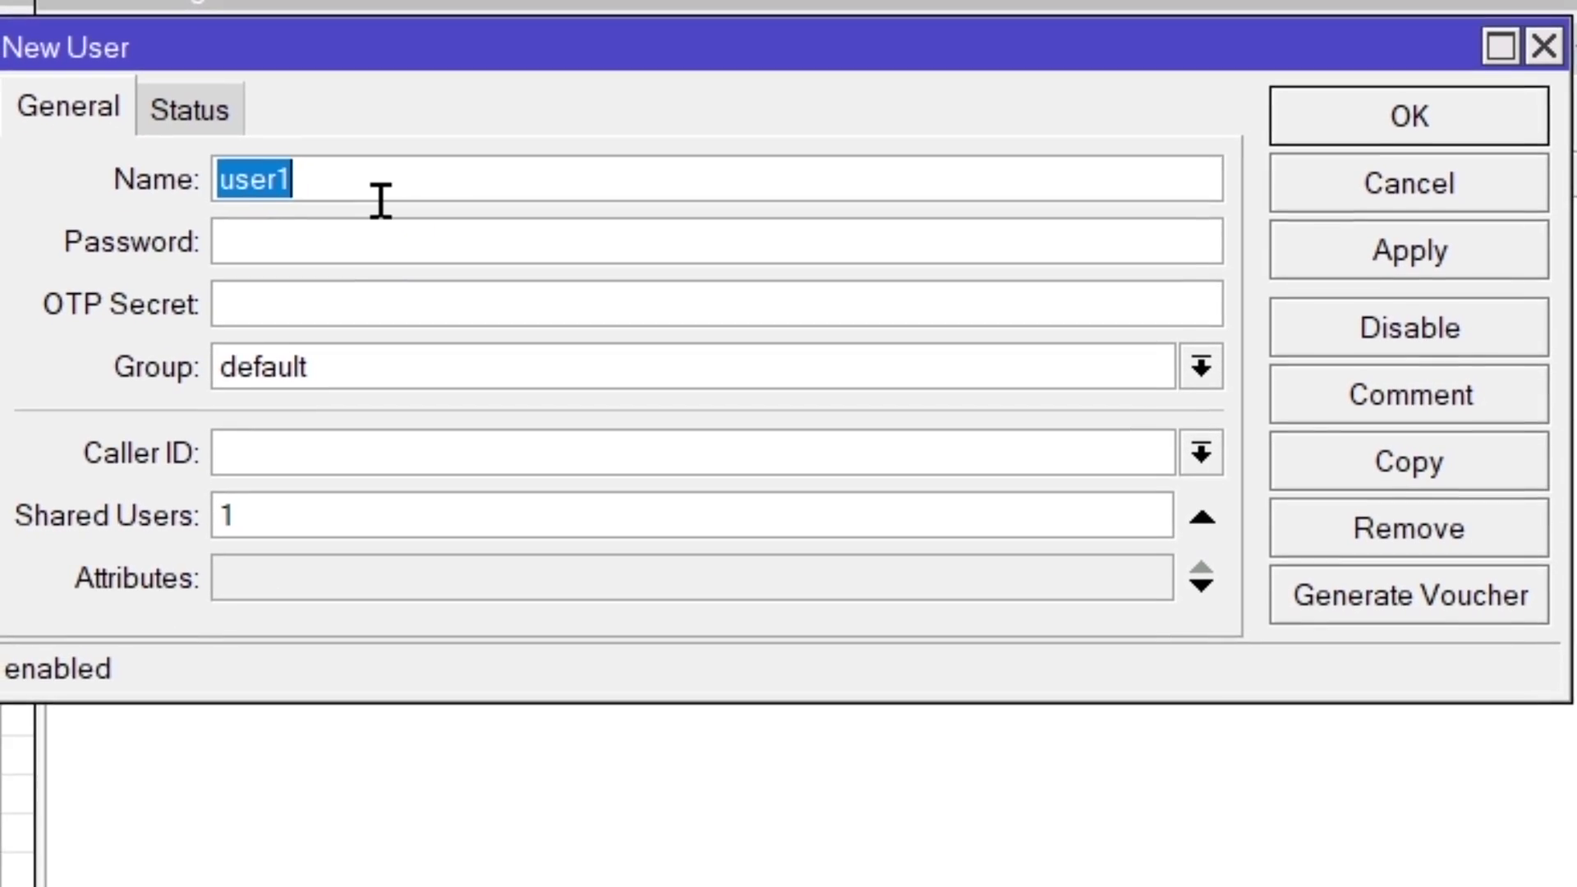
type("123")
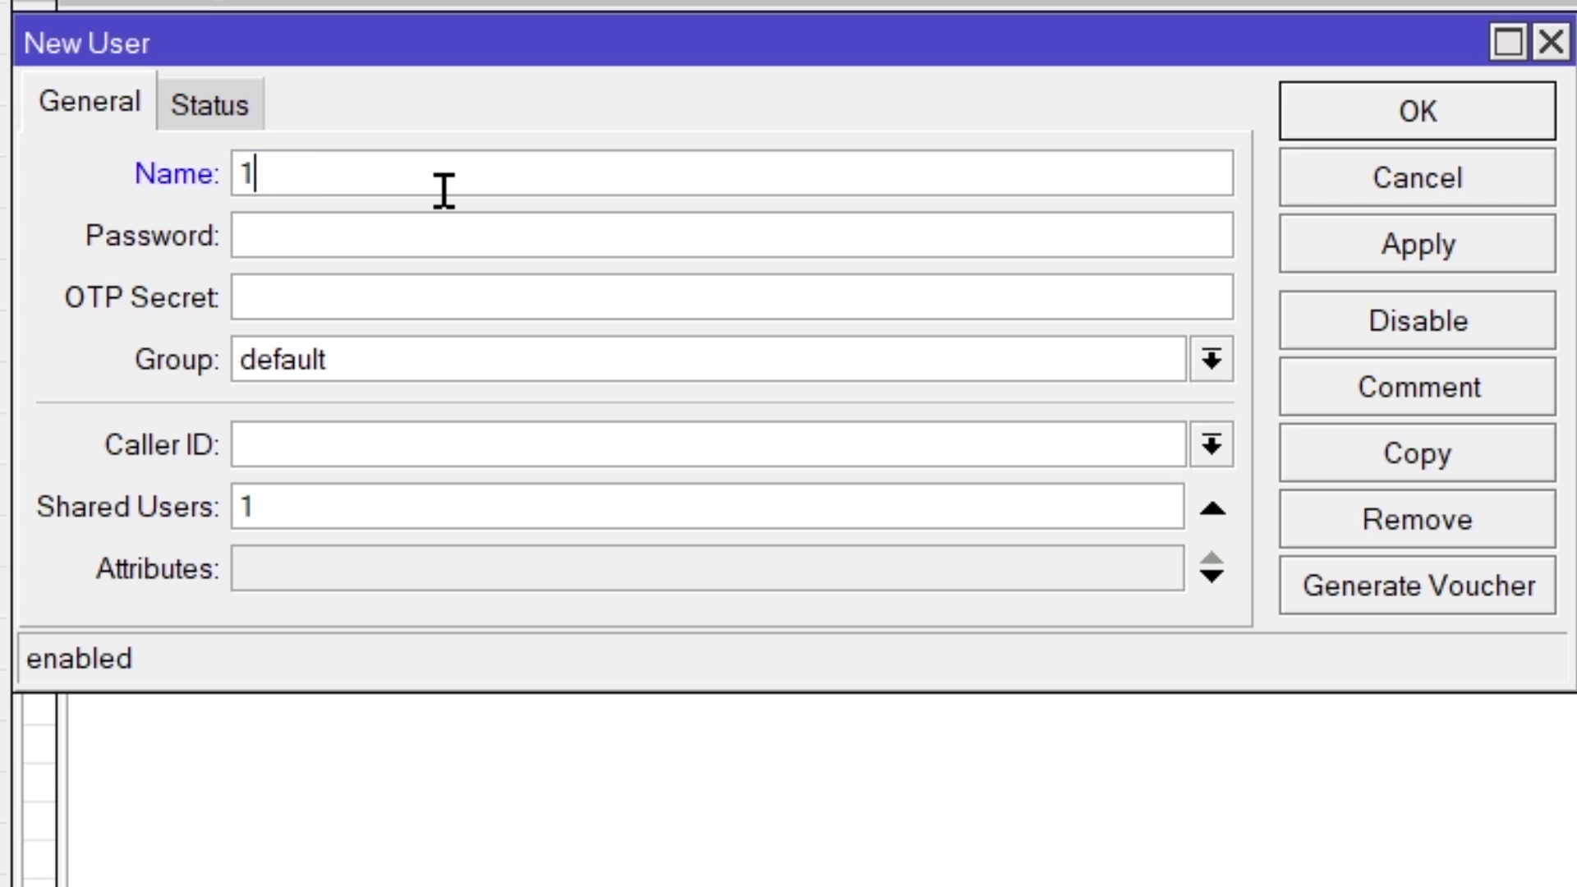
type("45")
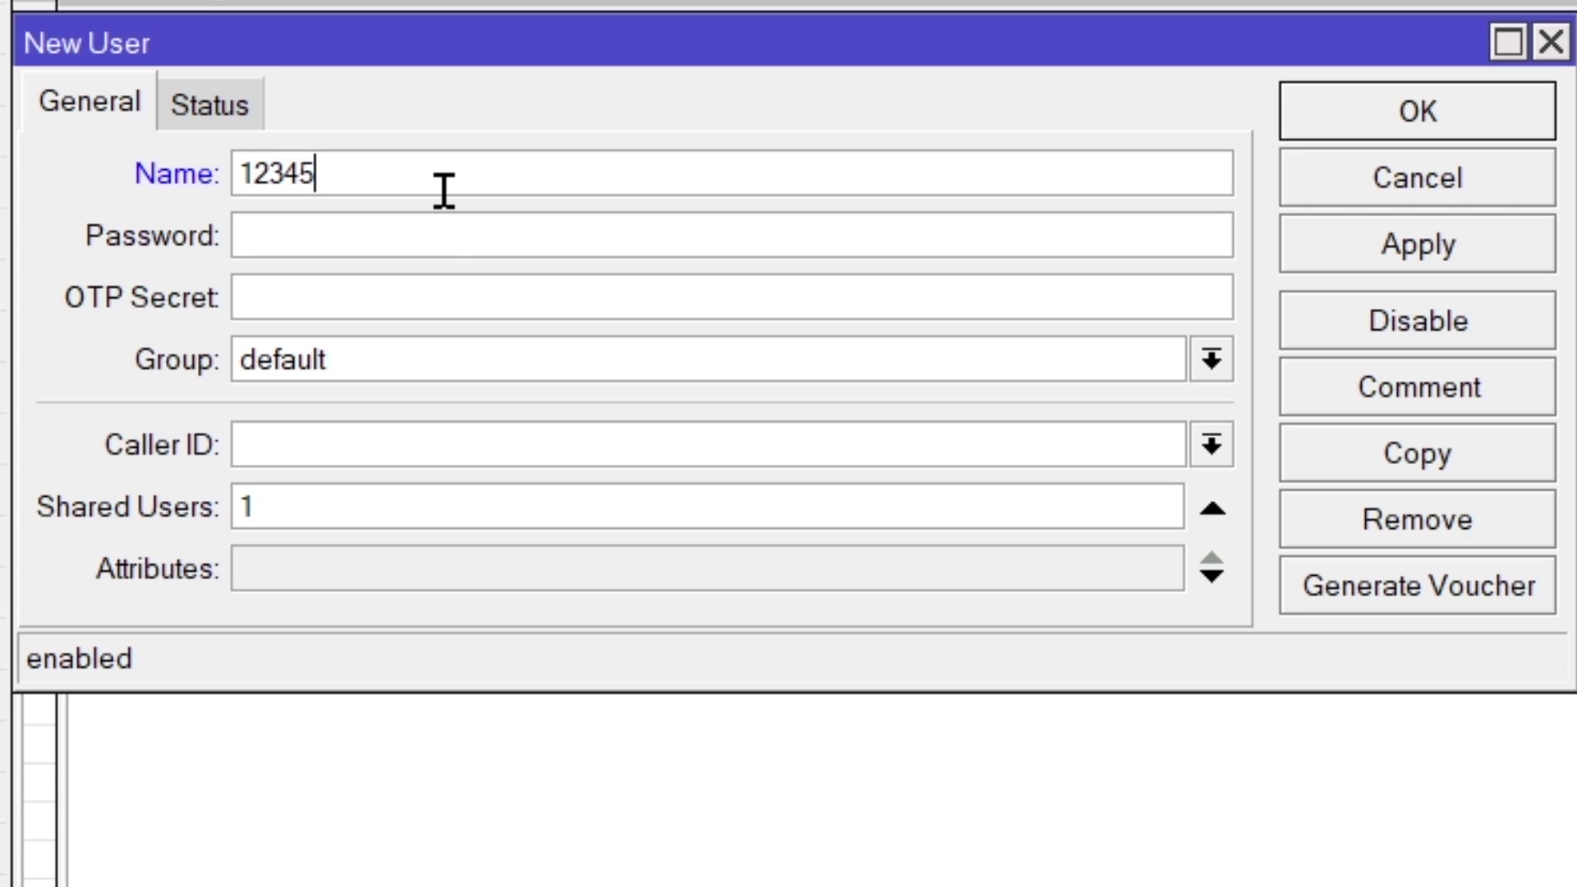
left_click(444, 248)
type("12345")
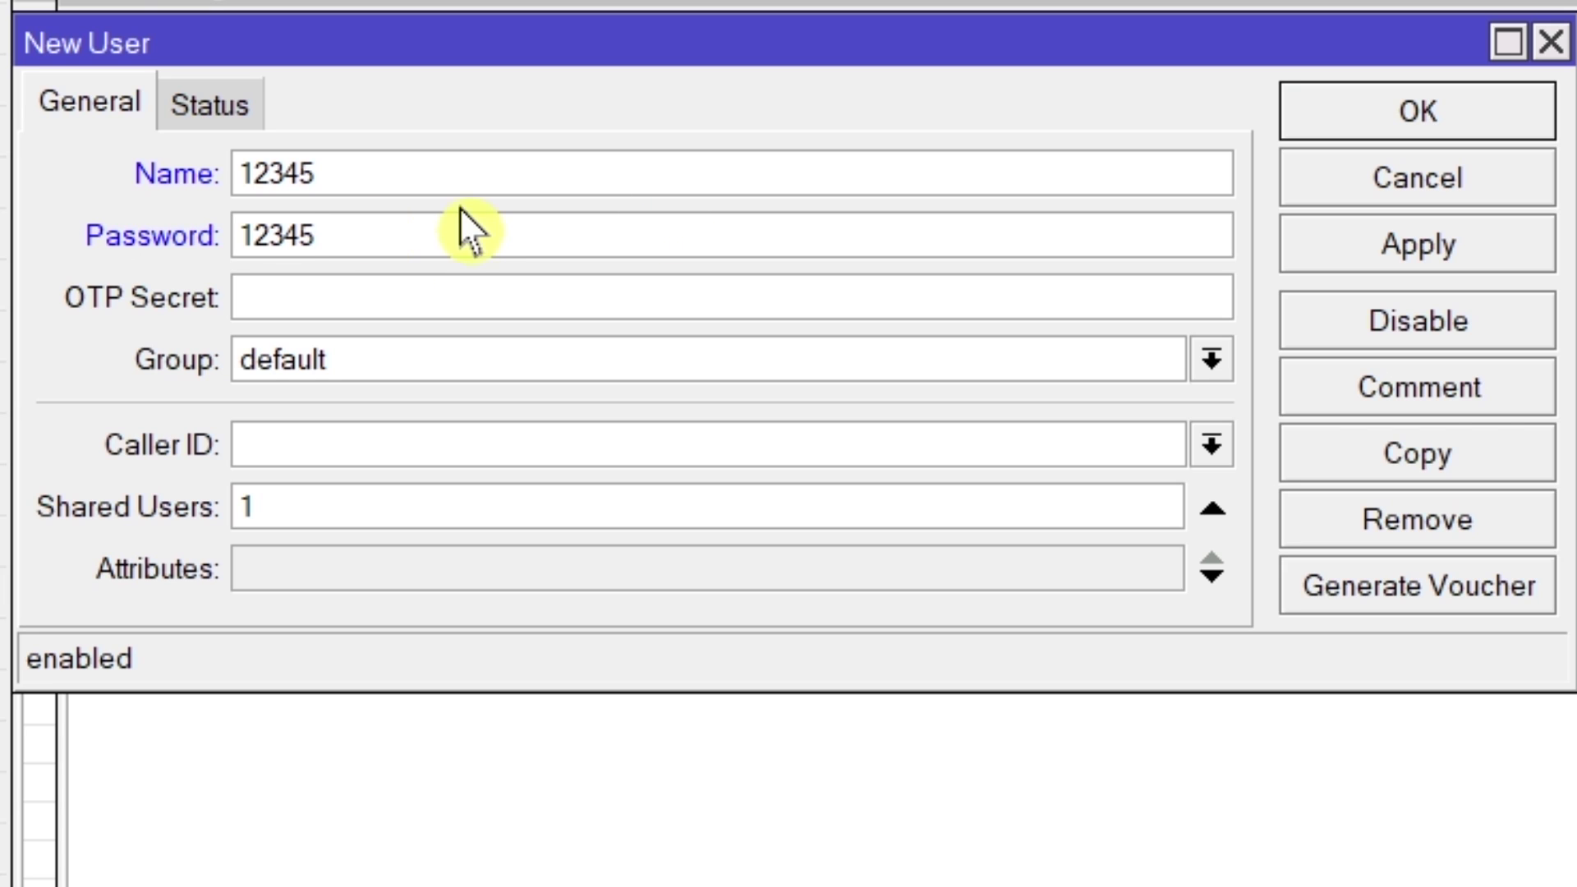
left_click(446, 381)
left_click(410, 404)
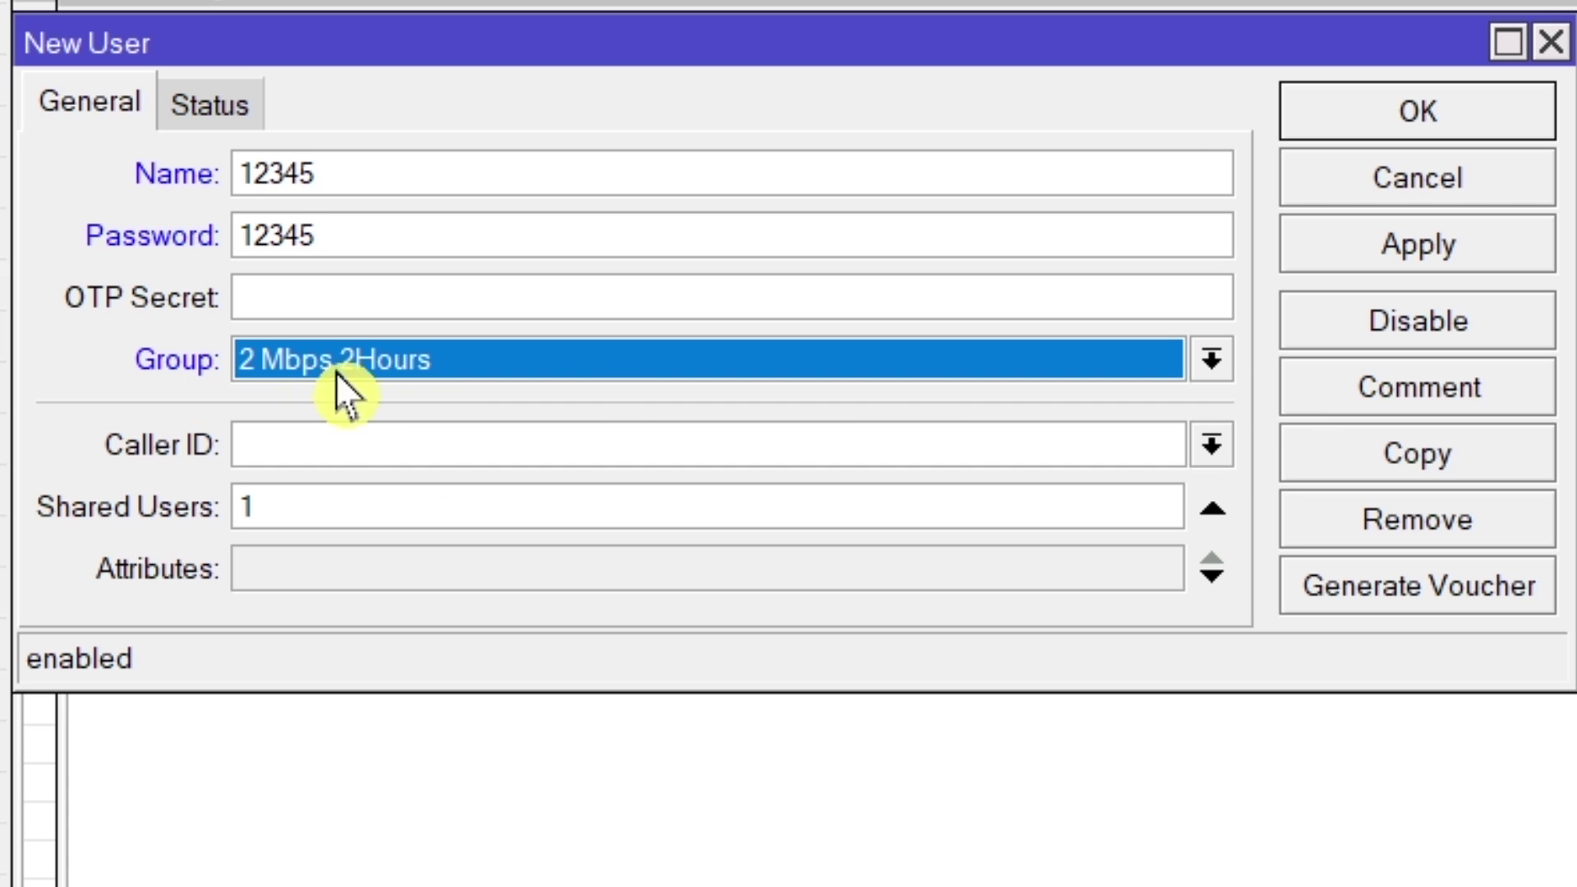
left_click(1415, 250)
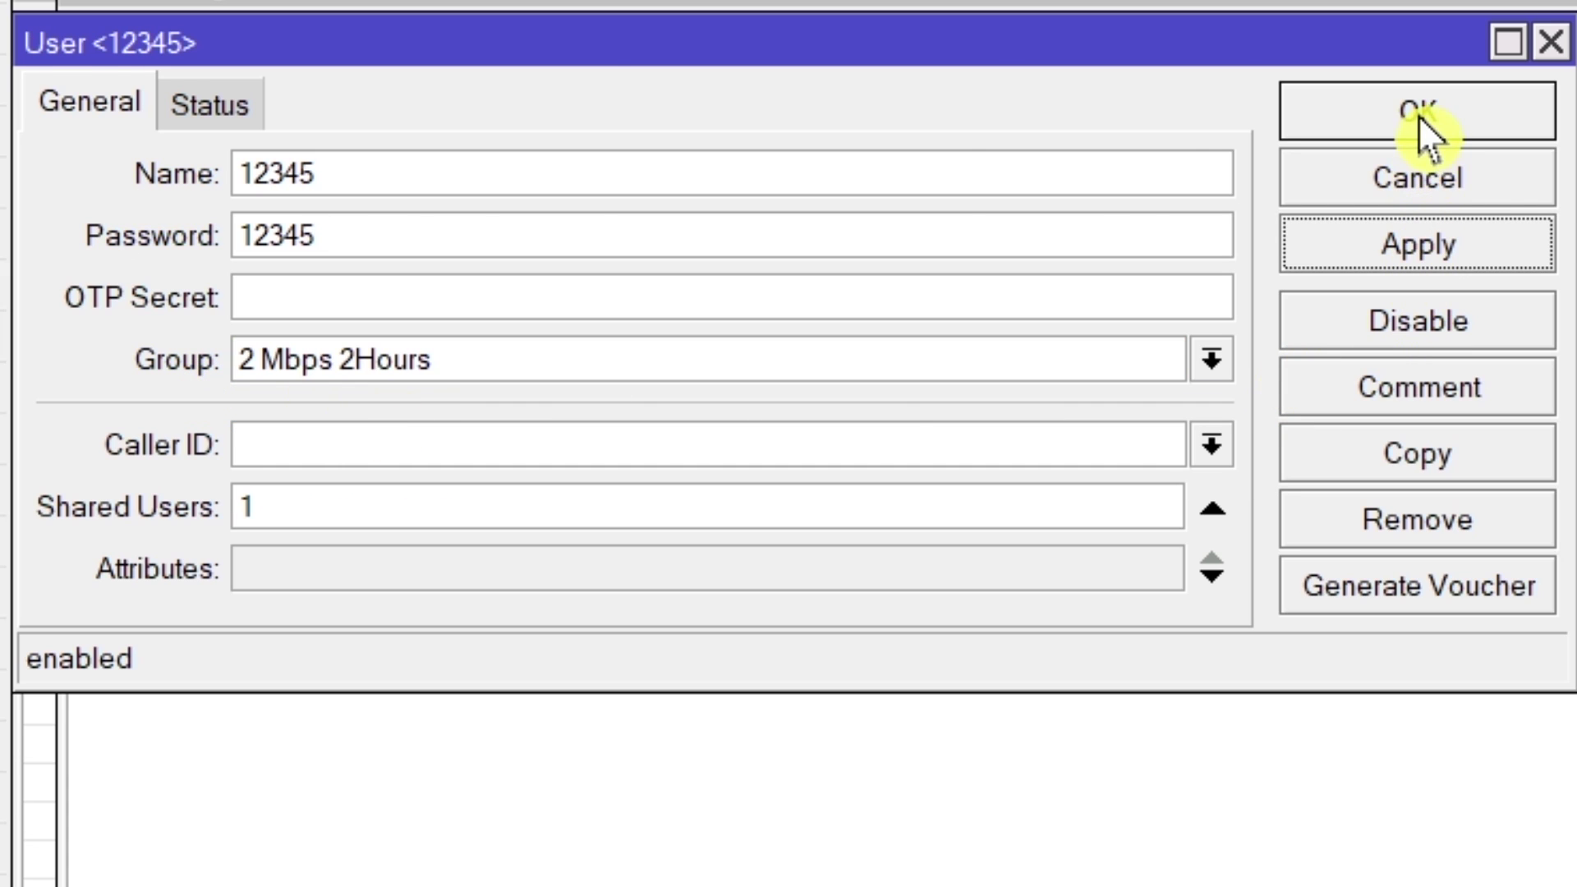
left_click(1417, 115)
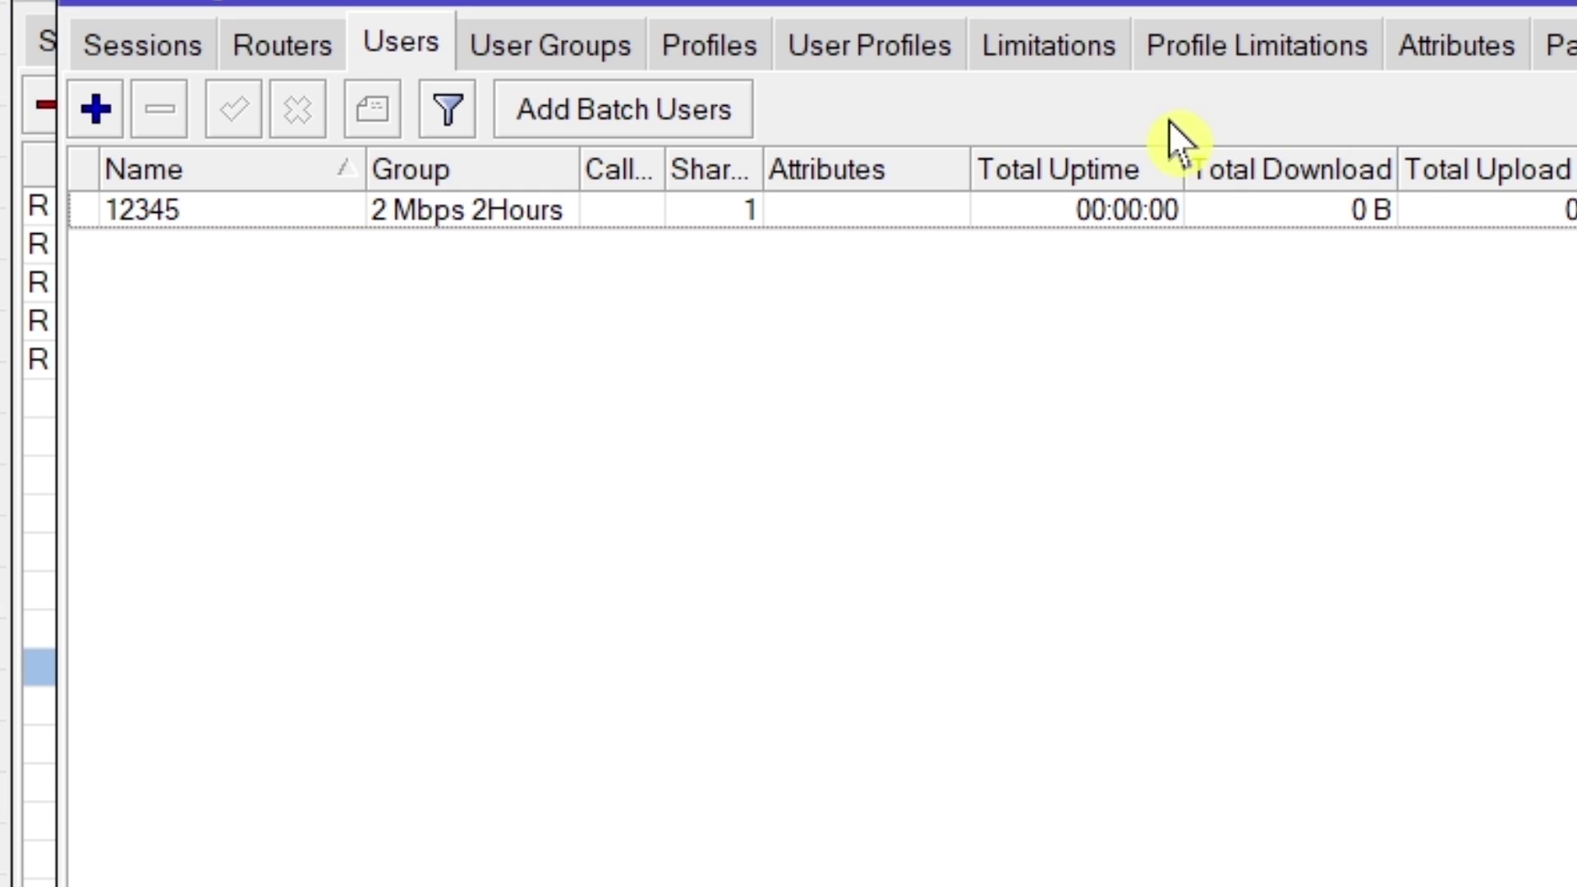
Add a User Profiles entry pairing user 12345 with 2 Mbps 2Hours, then return to Users.
left_click(874, 47)
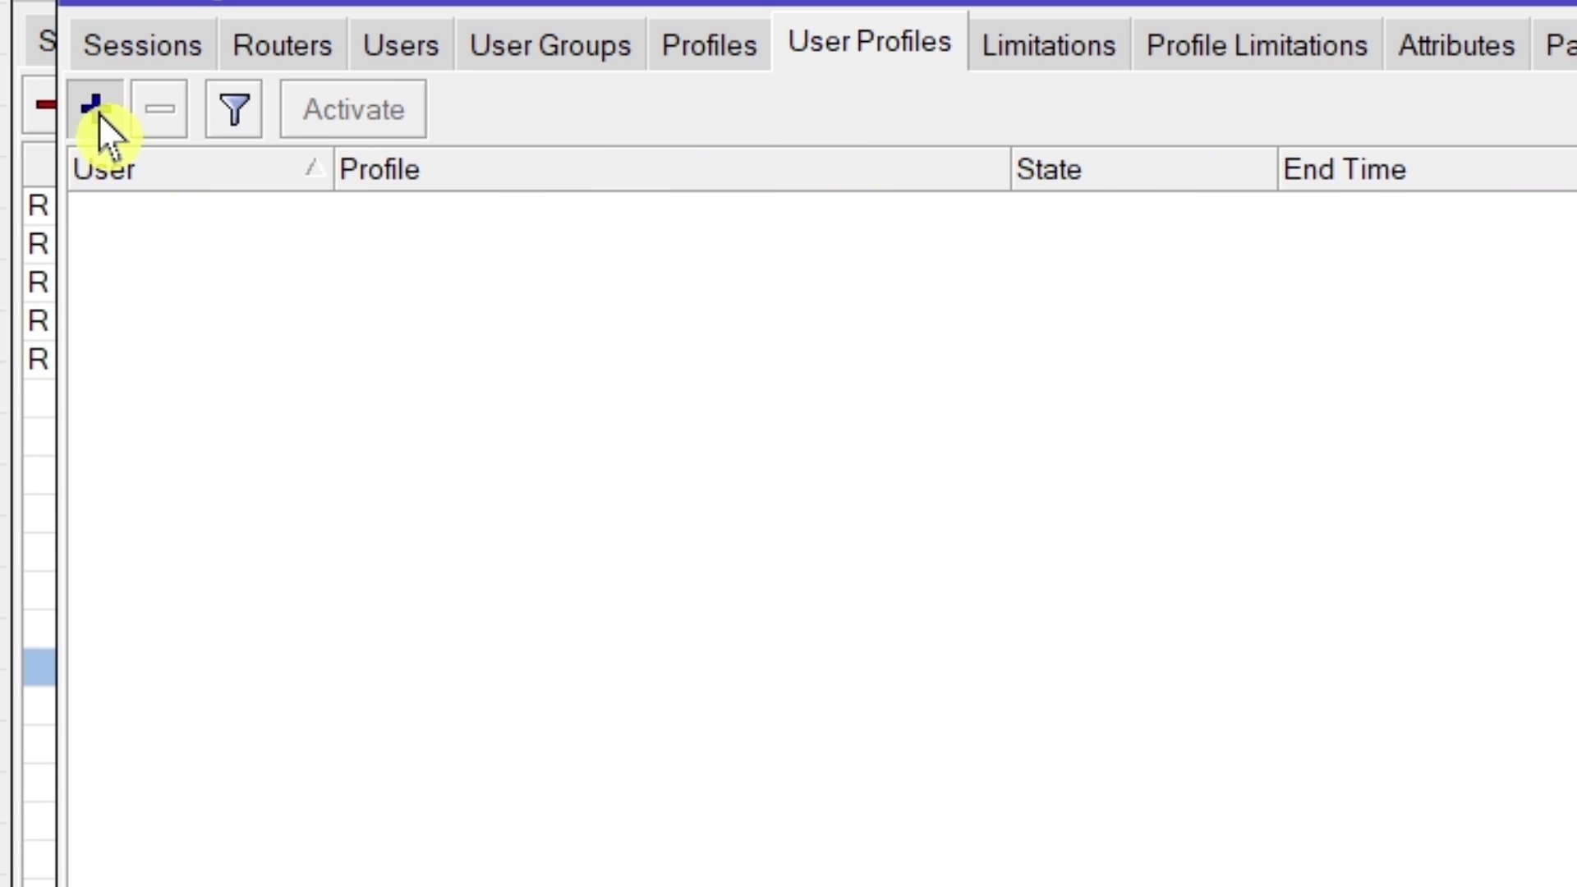
left_click(98, 116)
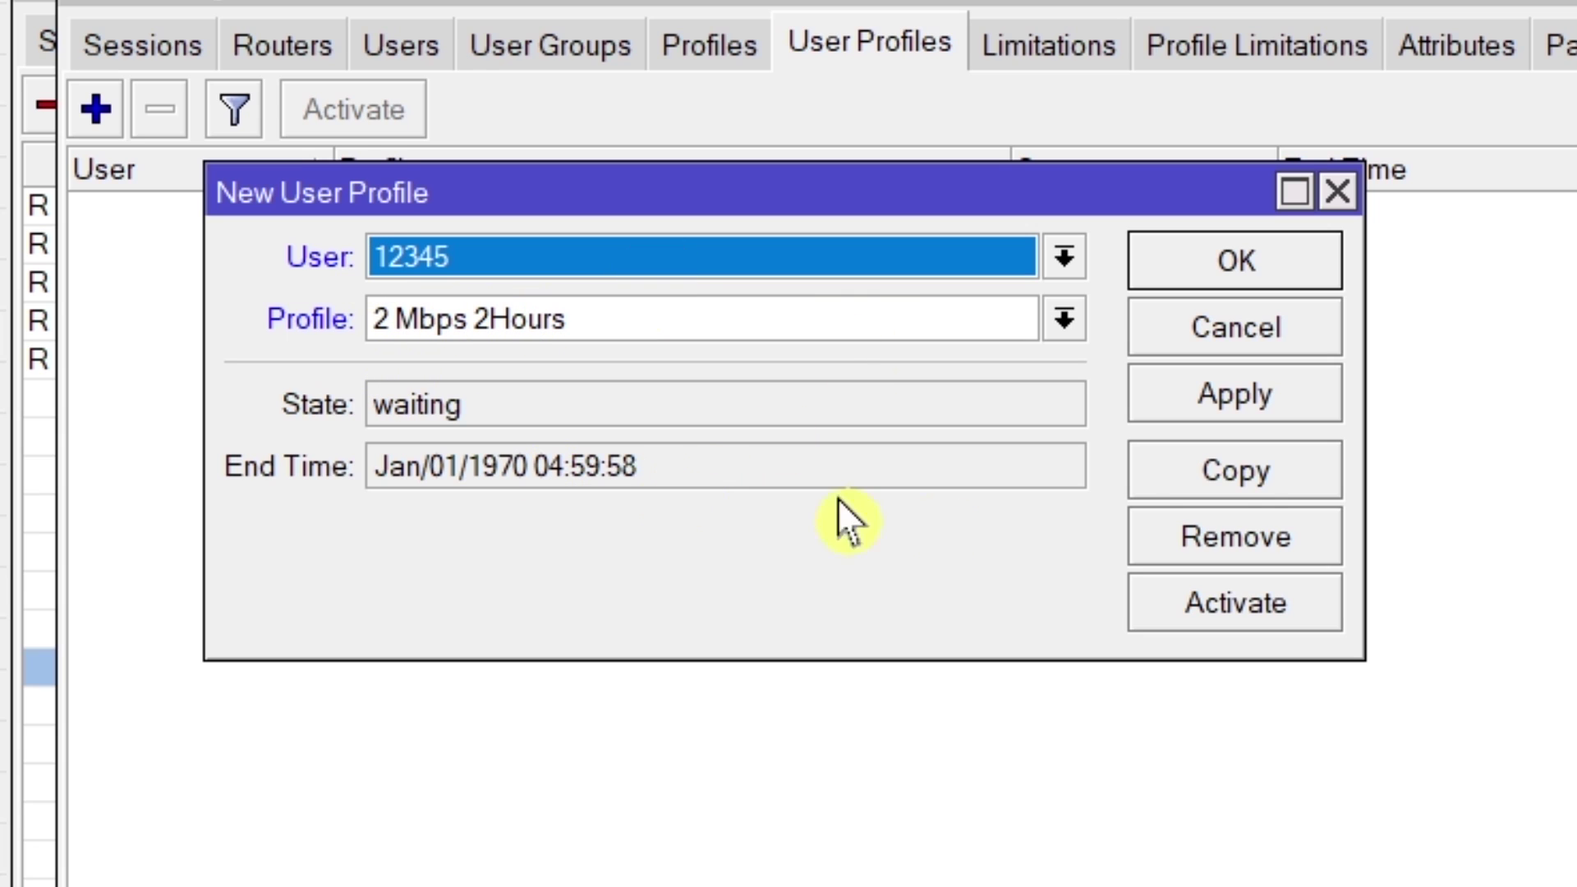
left_click(1230, 394)
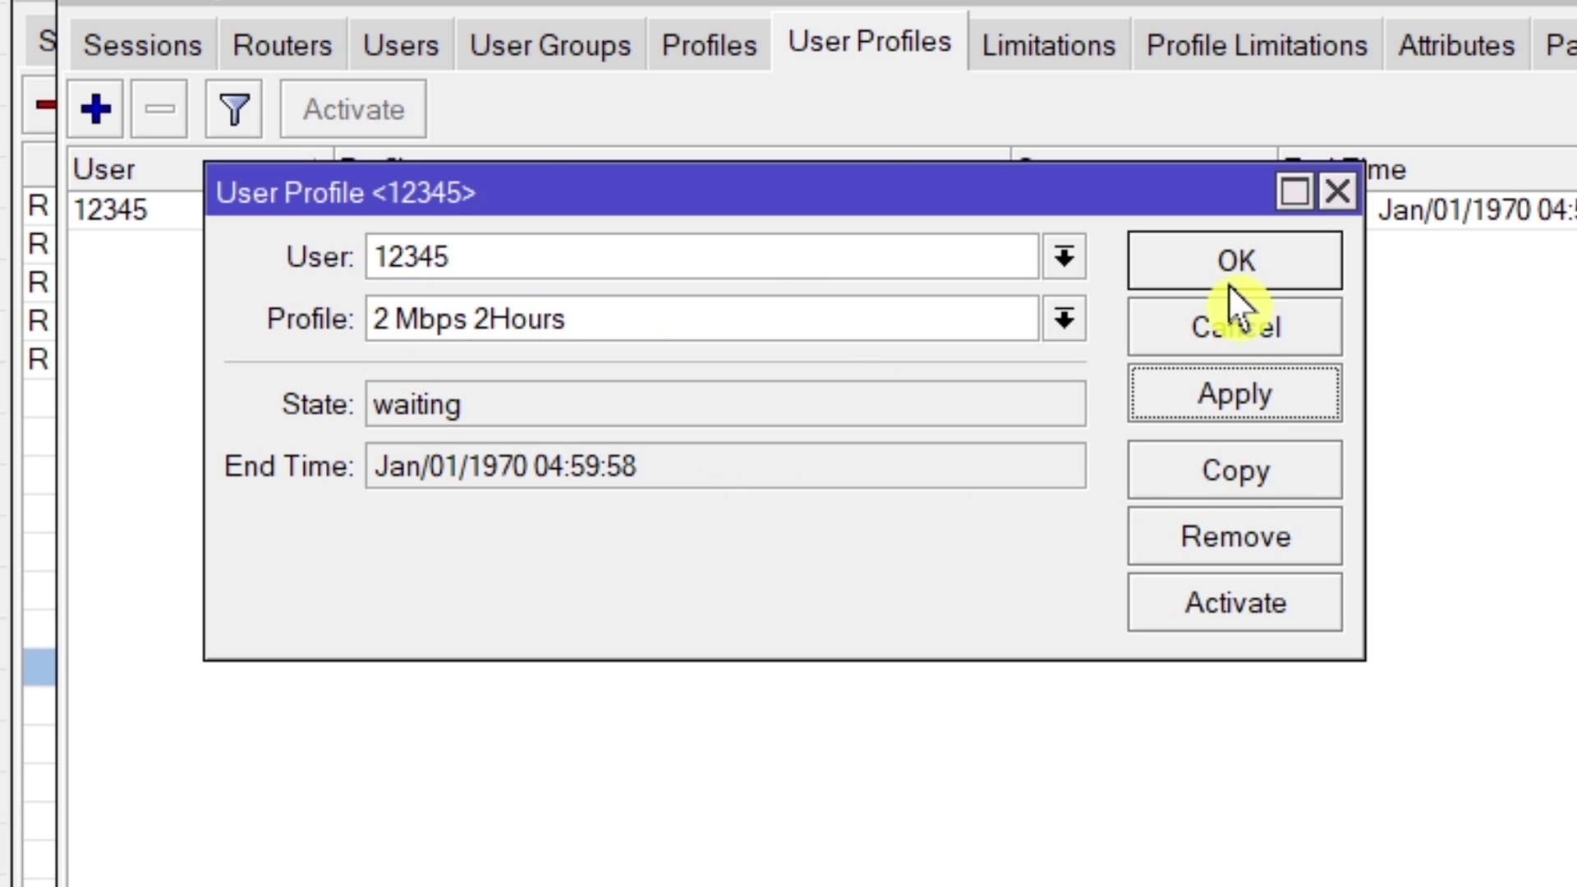
left_click(1229, 275)
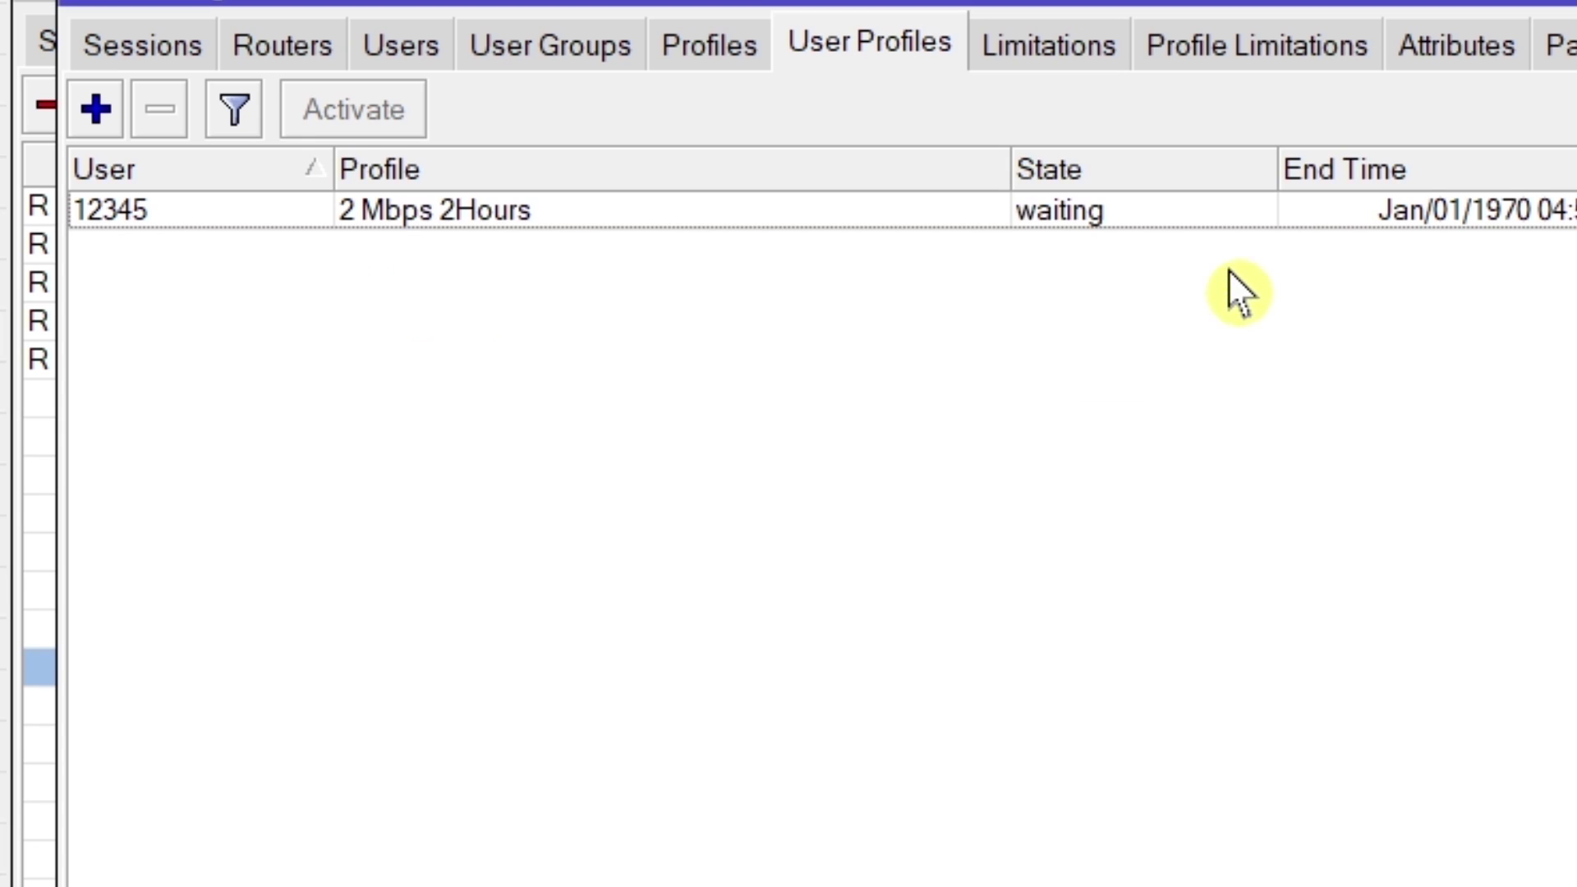
left_click(404, 48)
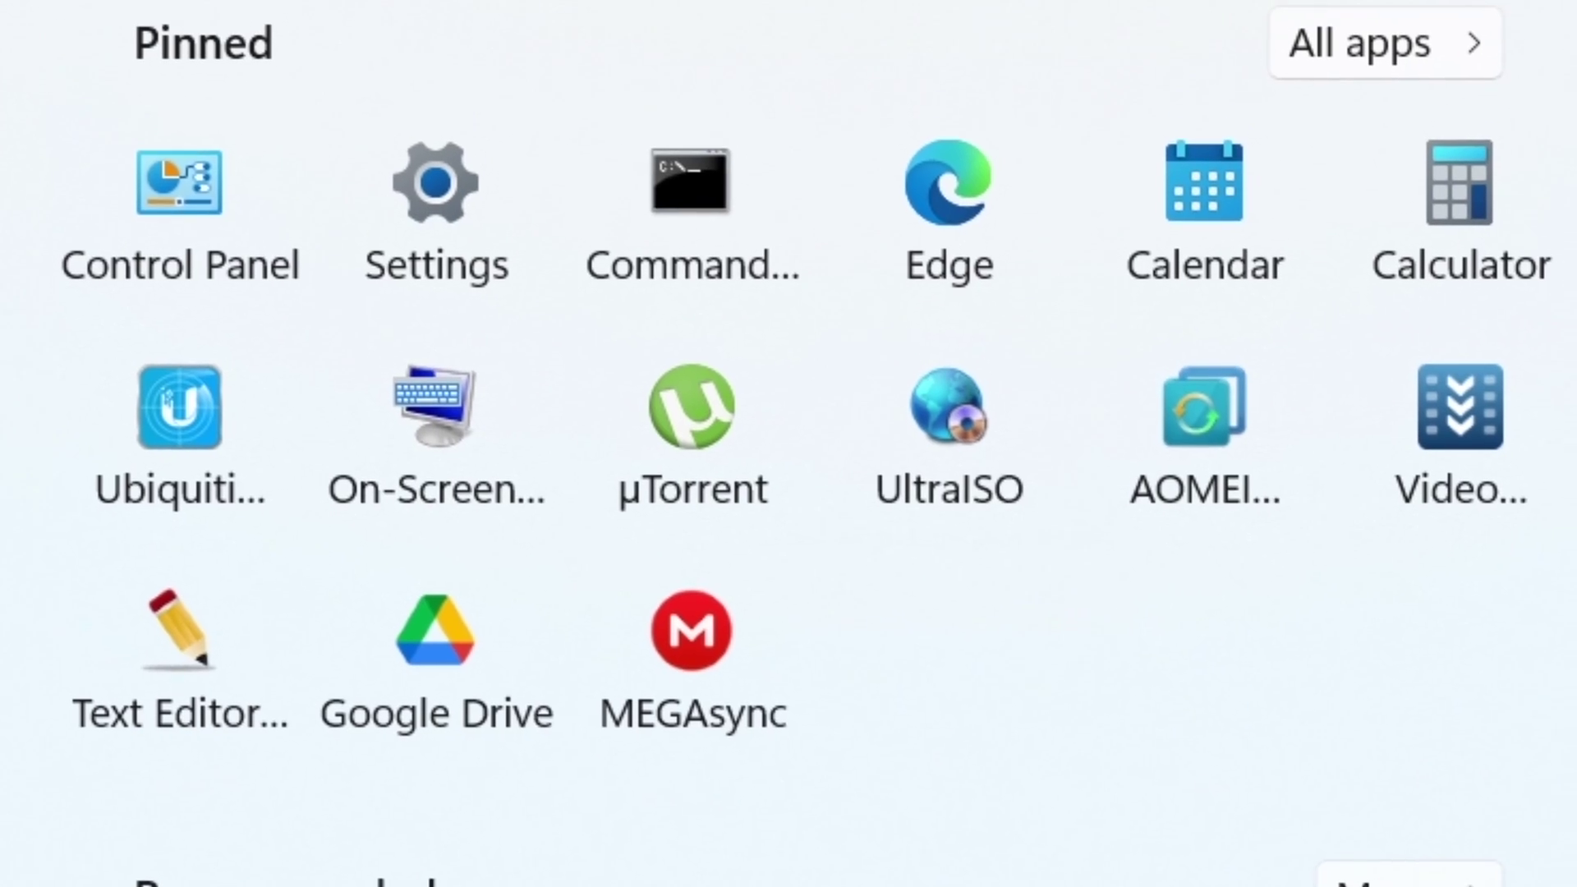
From Network and Sharing Center, start a Connect to the Internet setup, proceeding despite the existing connection.
left_click(161, 222)
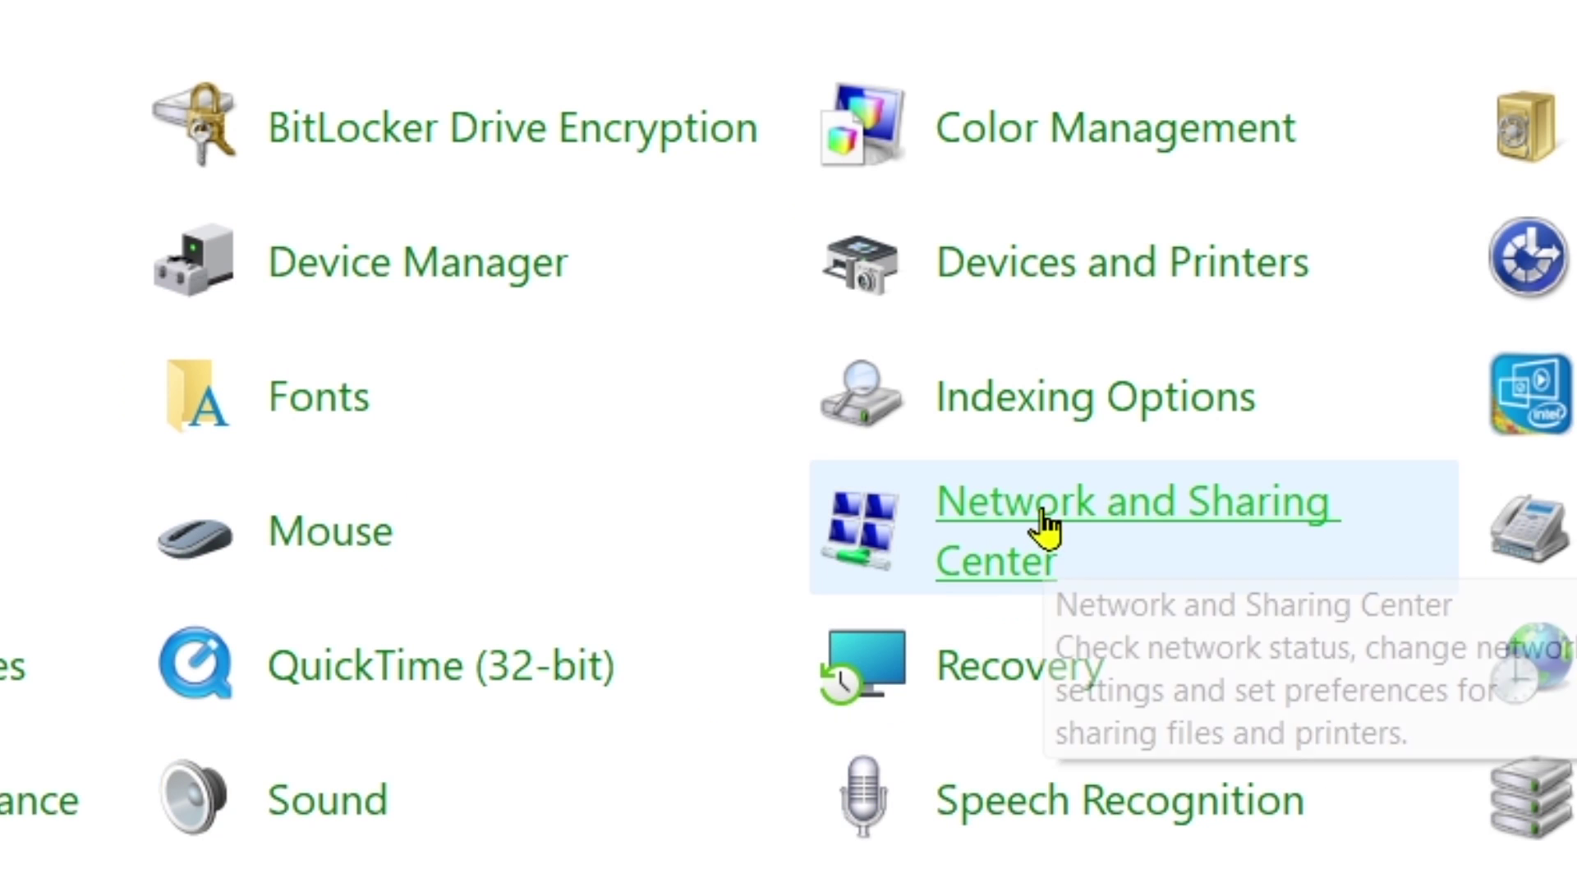
left_click(1043, 526)
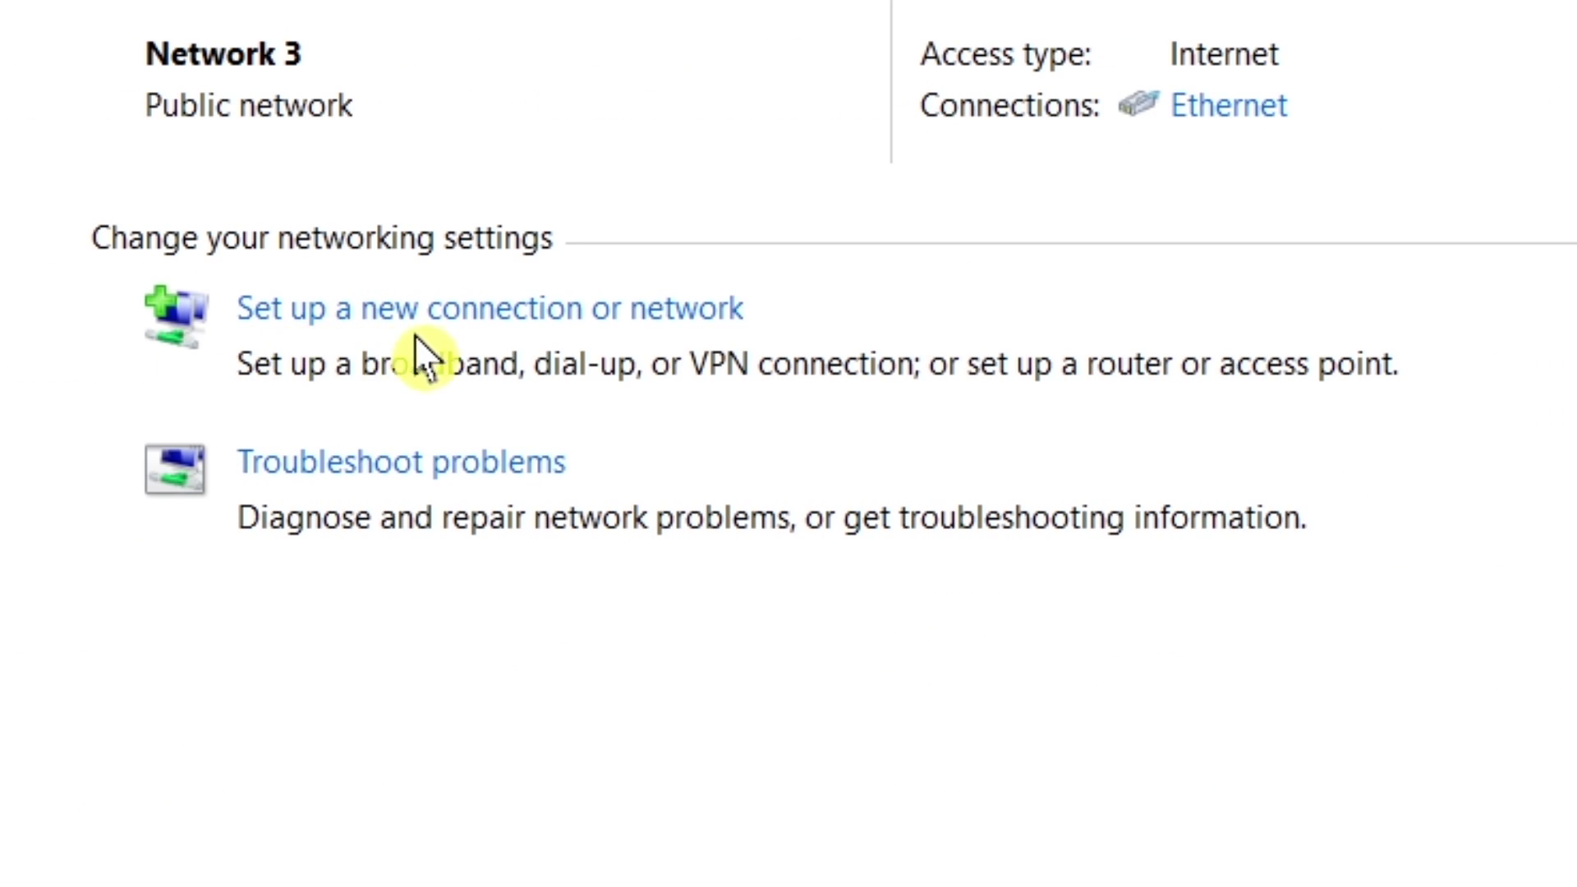
left_click(606, 325)
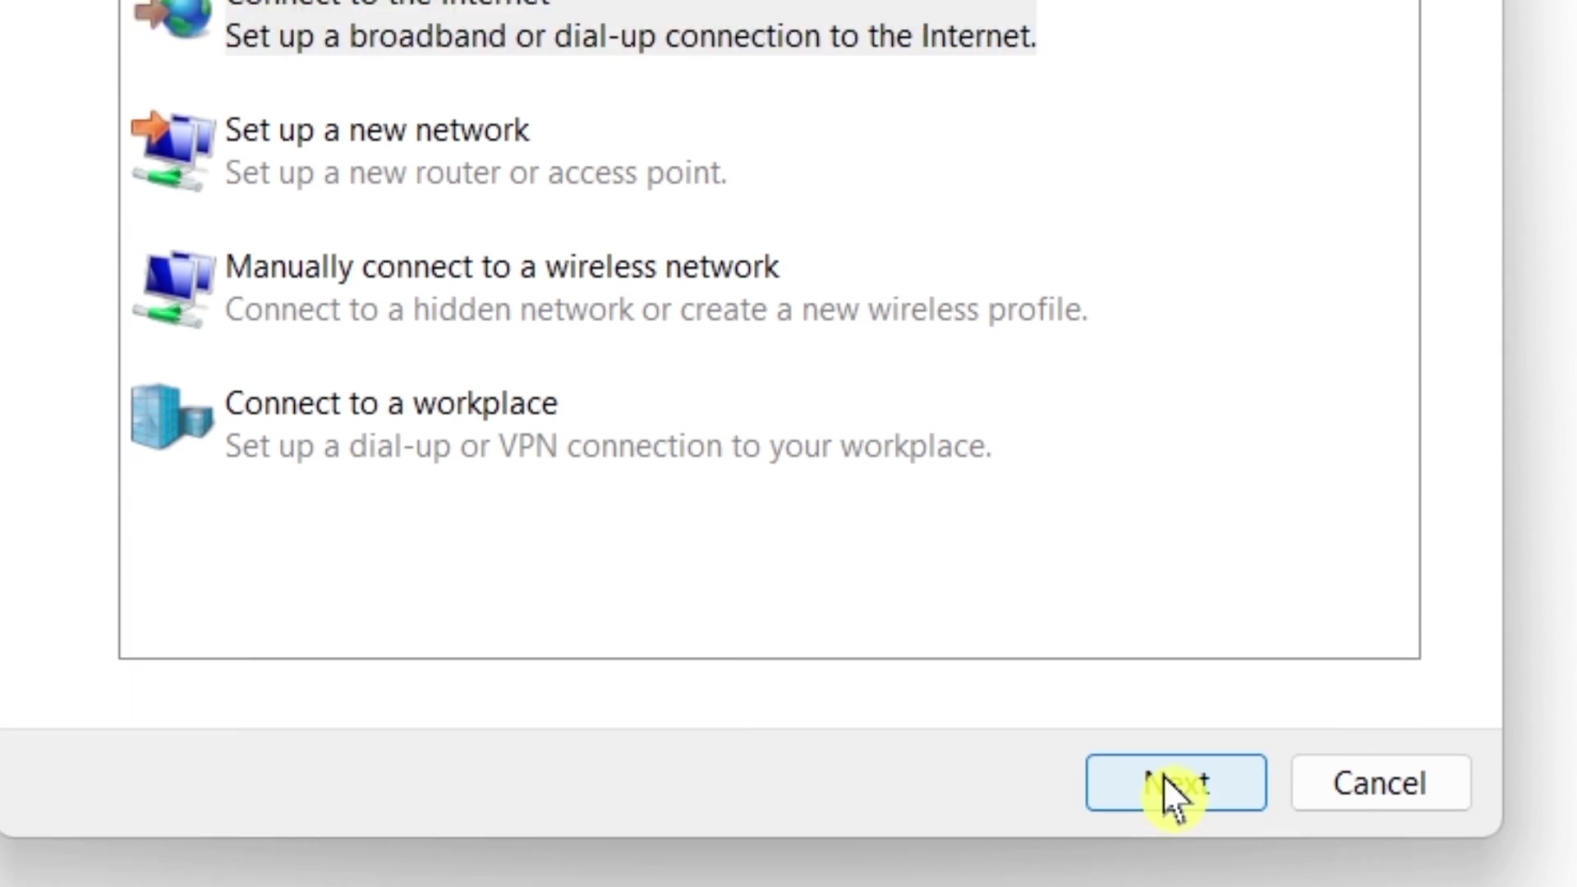
left_click(1162, 796)
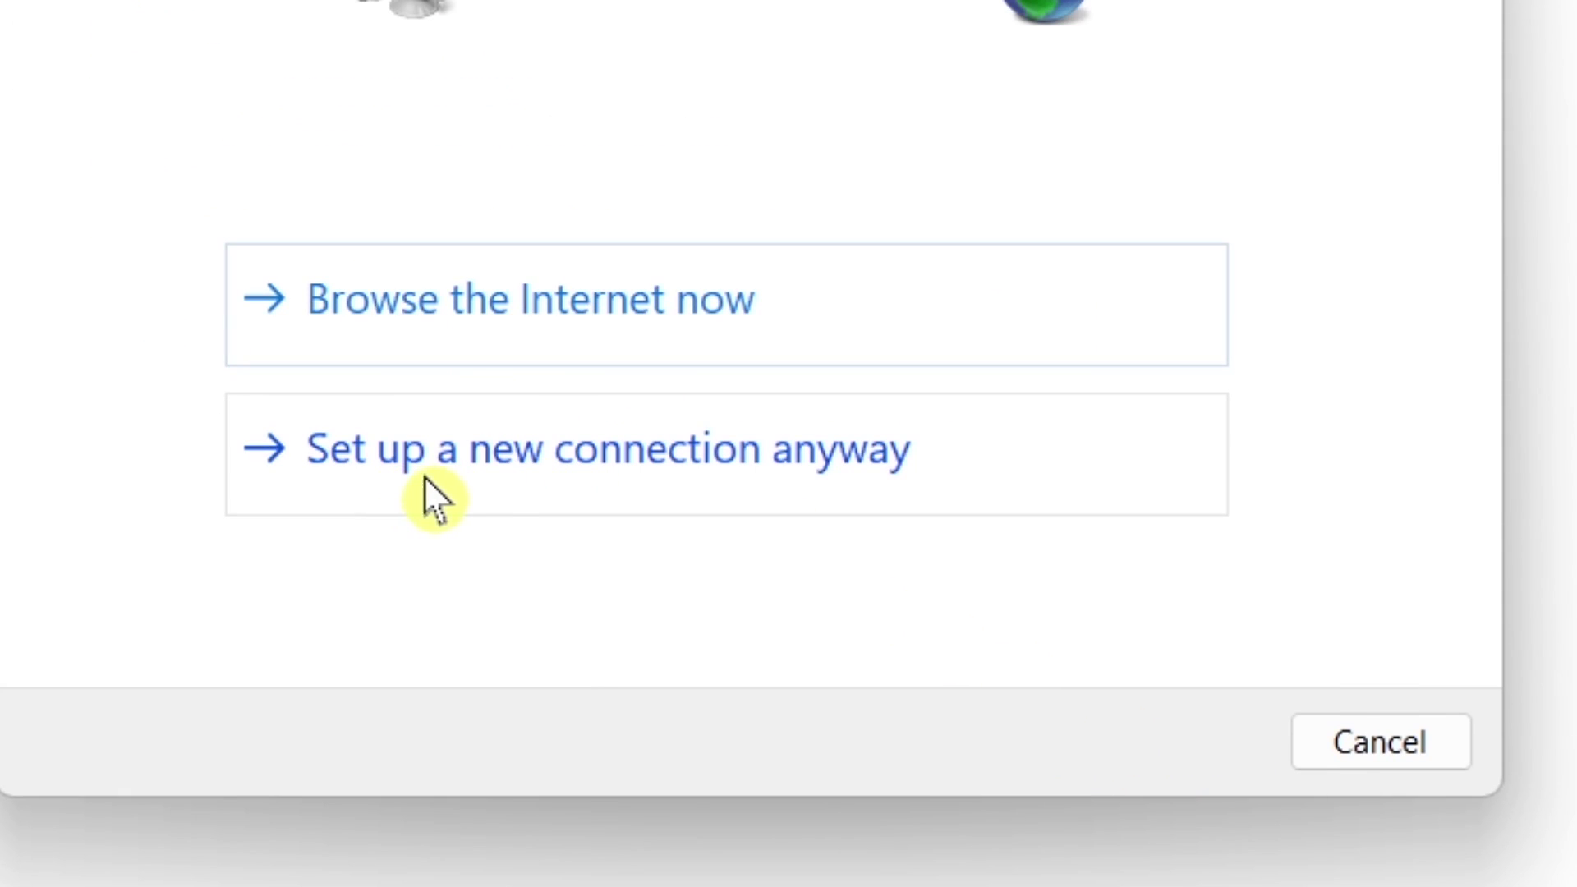
left_click(633, 452)
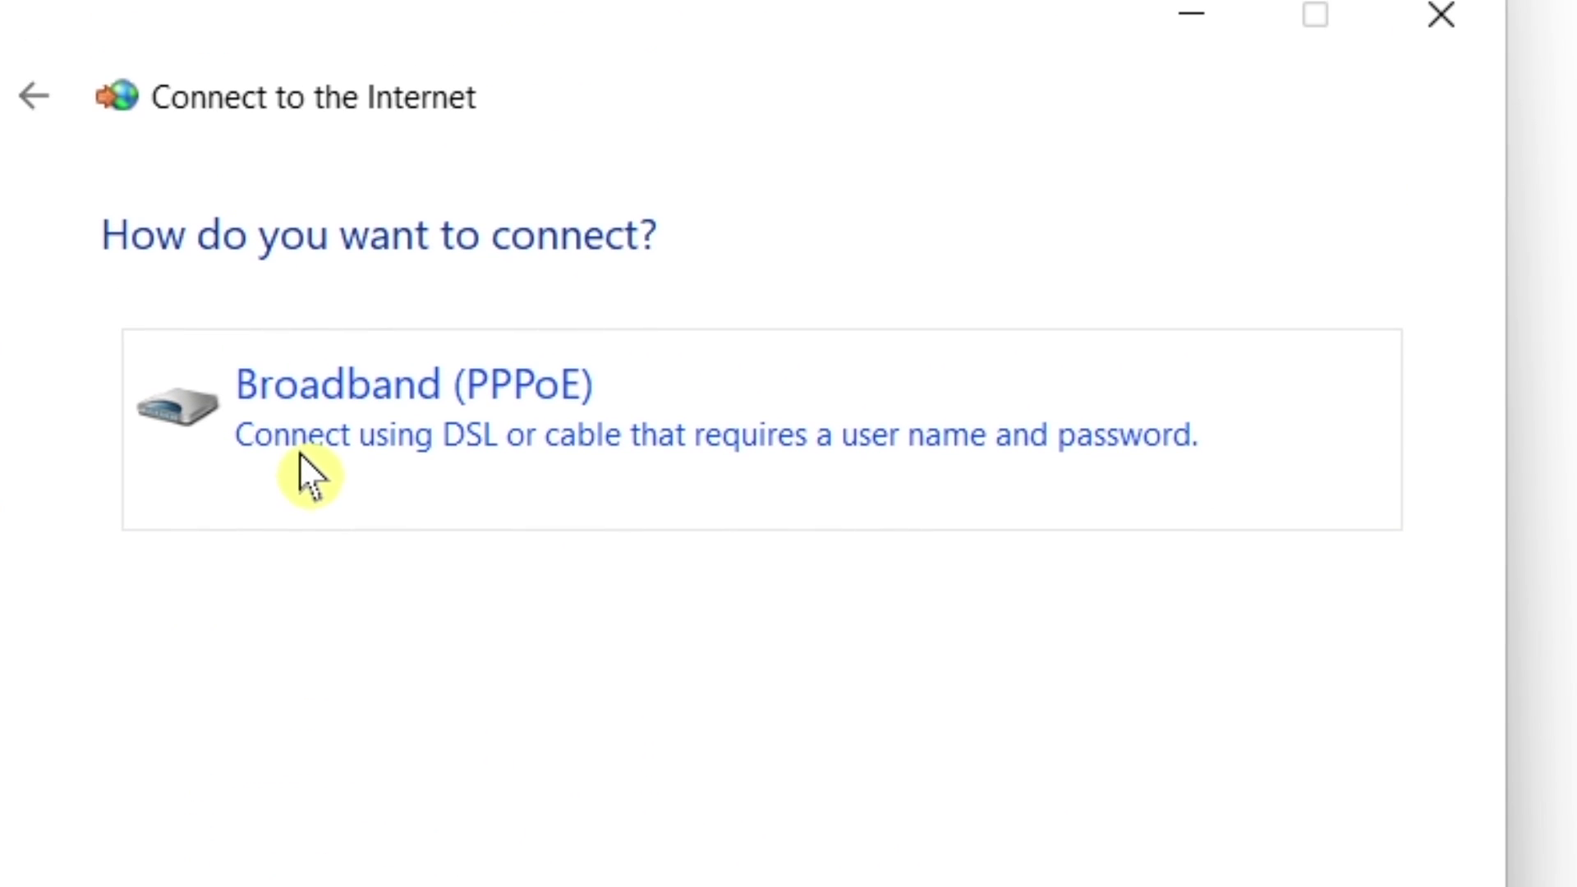
Try a Broadband (PPPoE) connection with user name 1234 and a password, which fails with error 691.
left_click(464, 423)
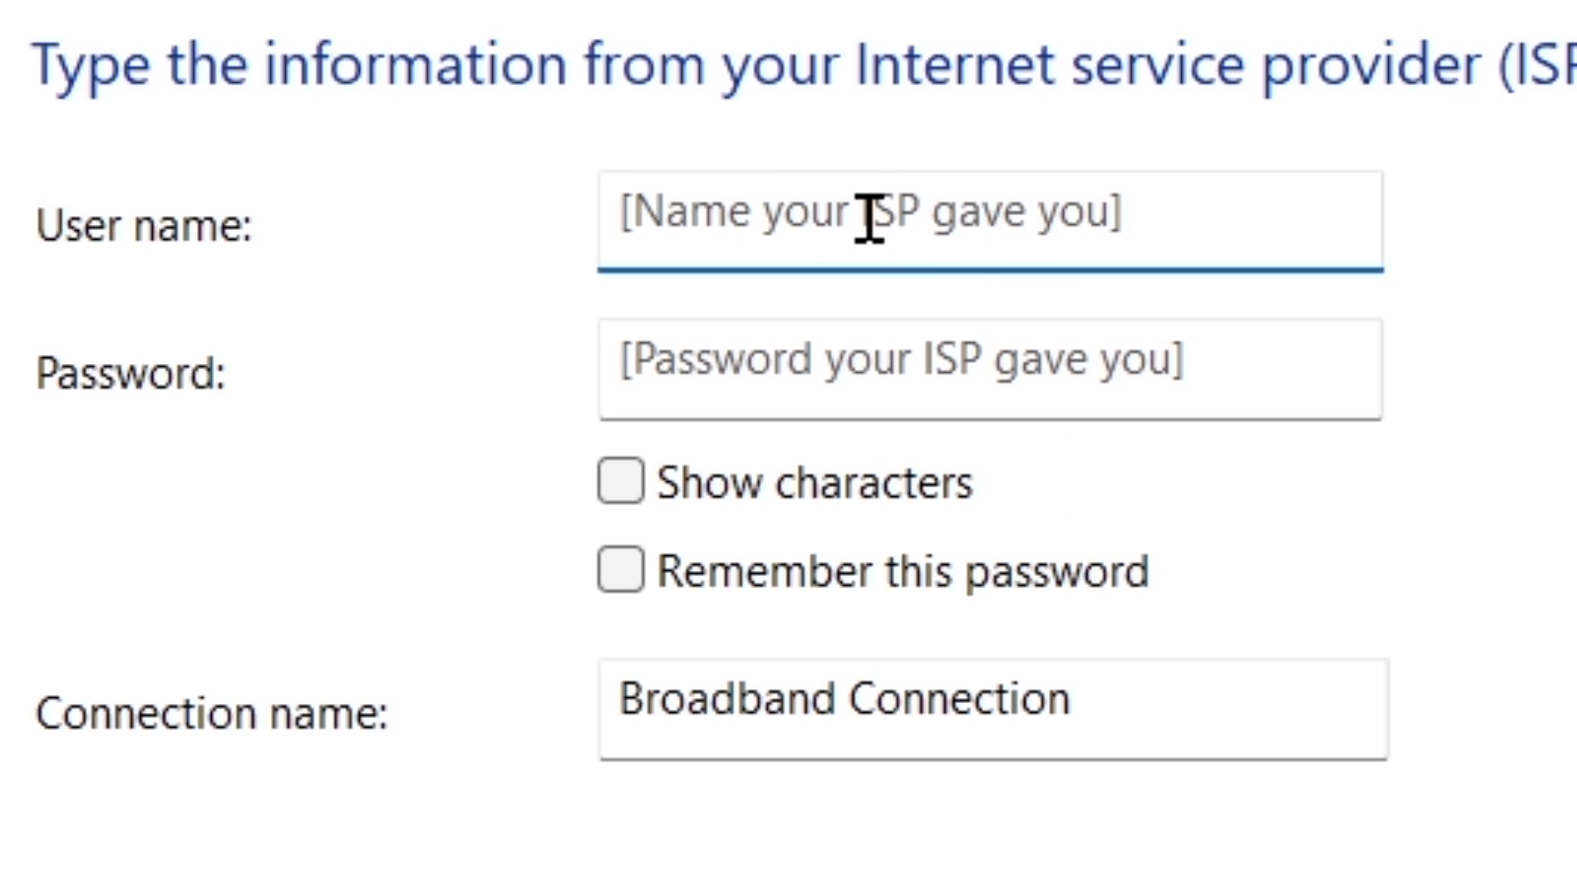
type("1234")
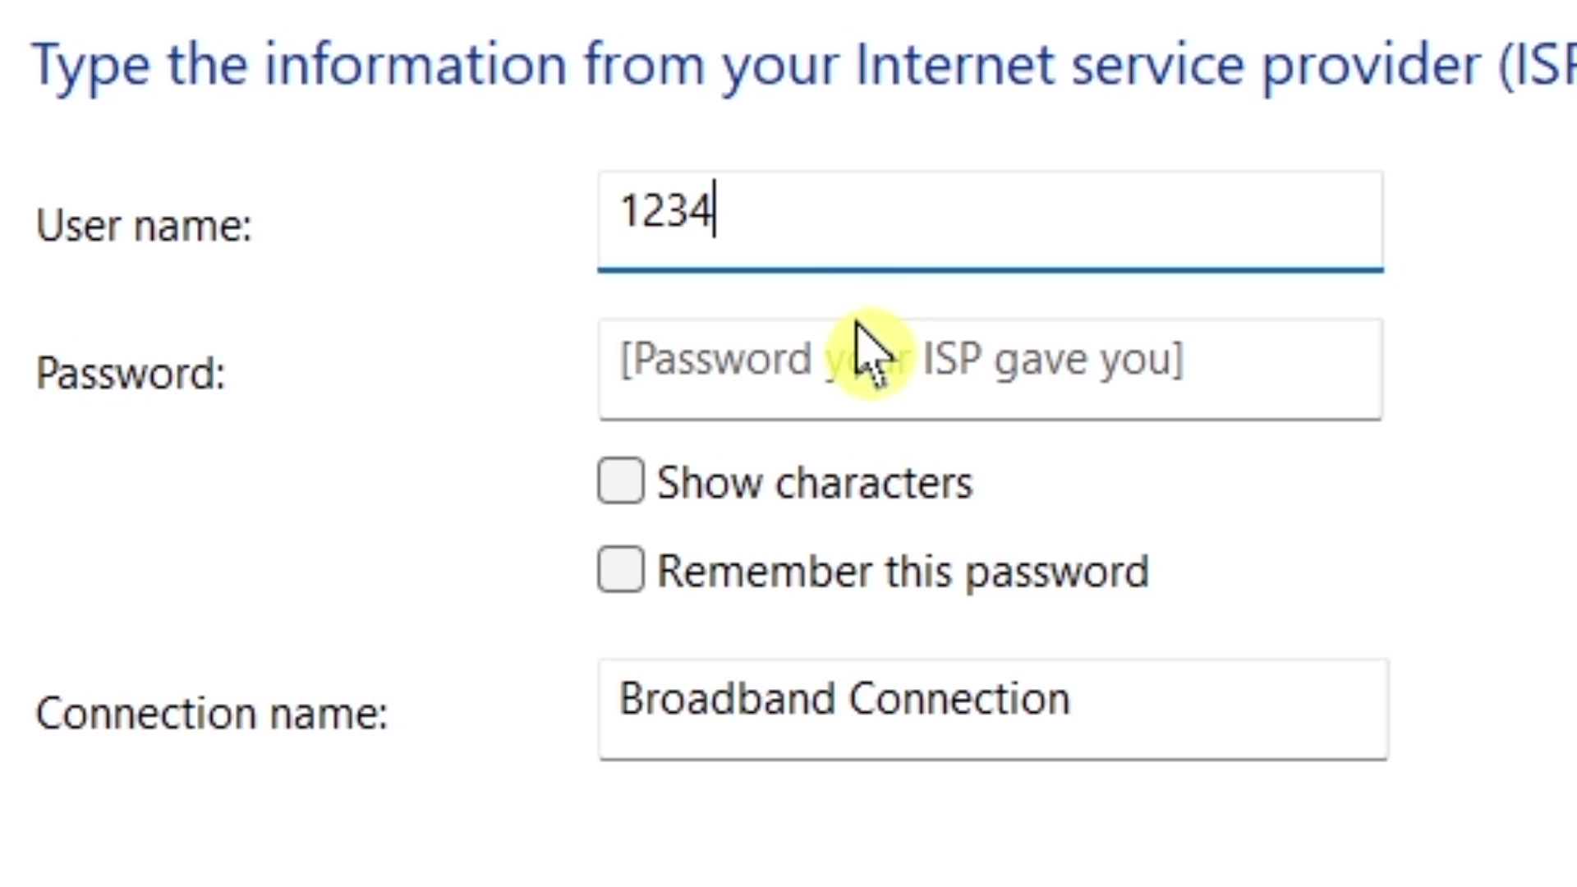
left_click(854, 358)
type("1234")
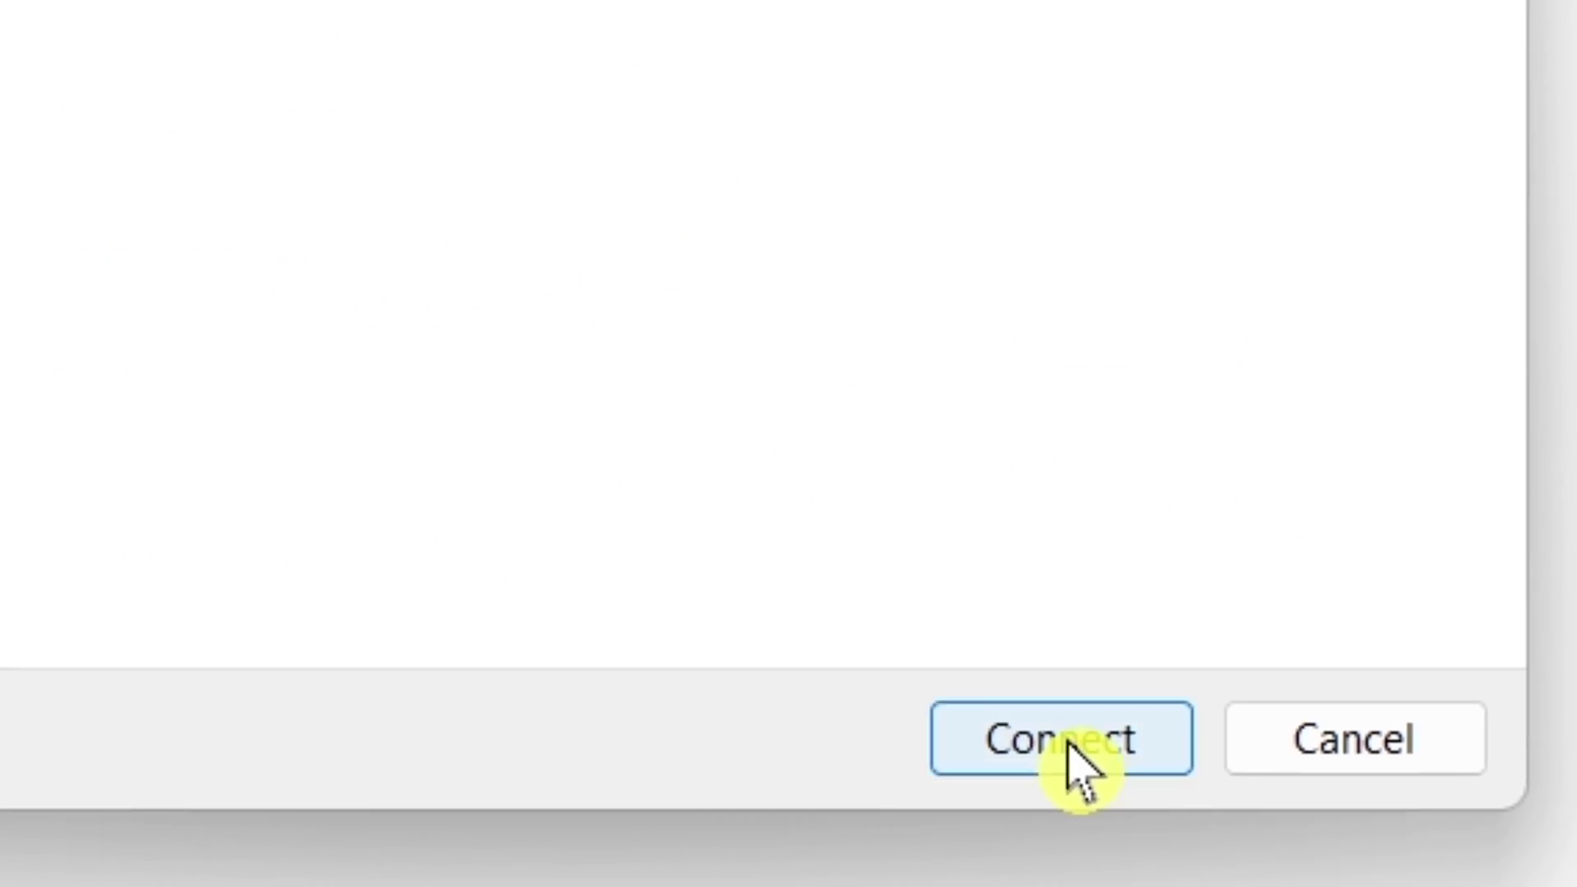
left_click(1039, 649)
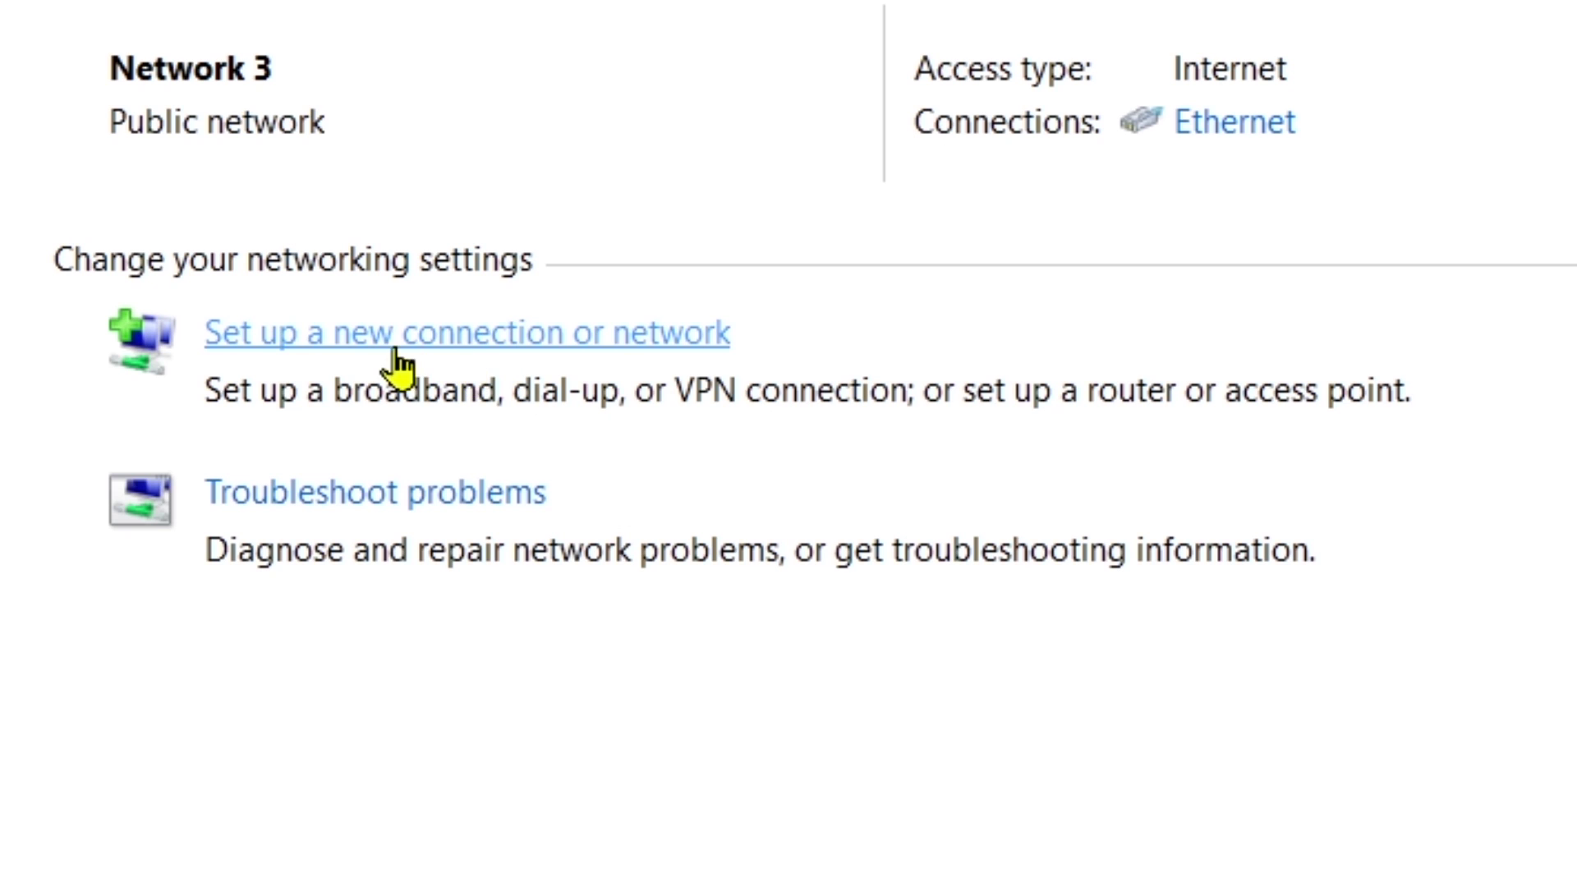
Rerun the Connect to the Internet wizard and choose Broadband (PPPoE) again.
left_click(476, 351)
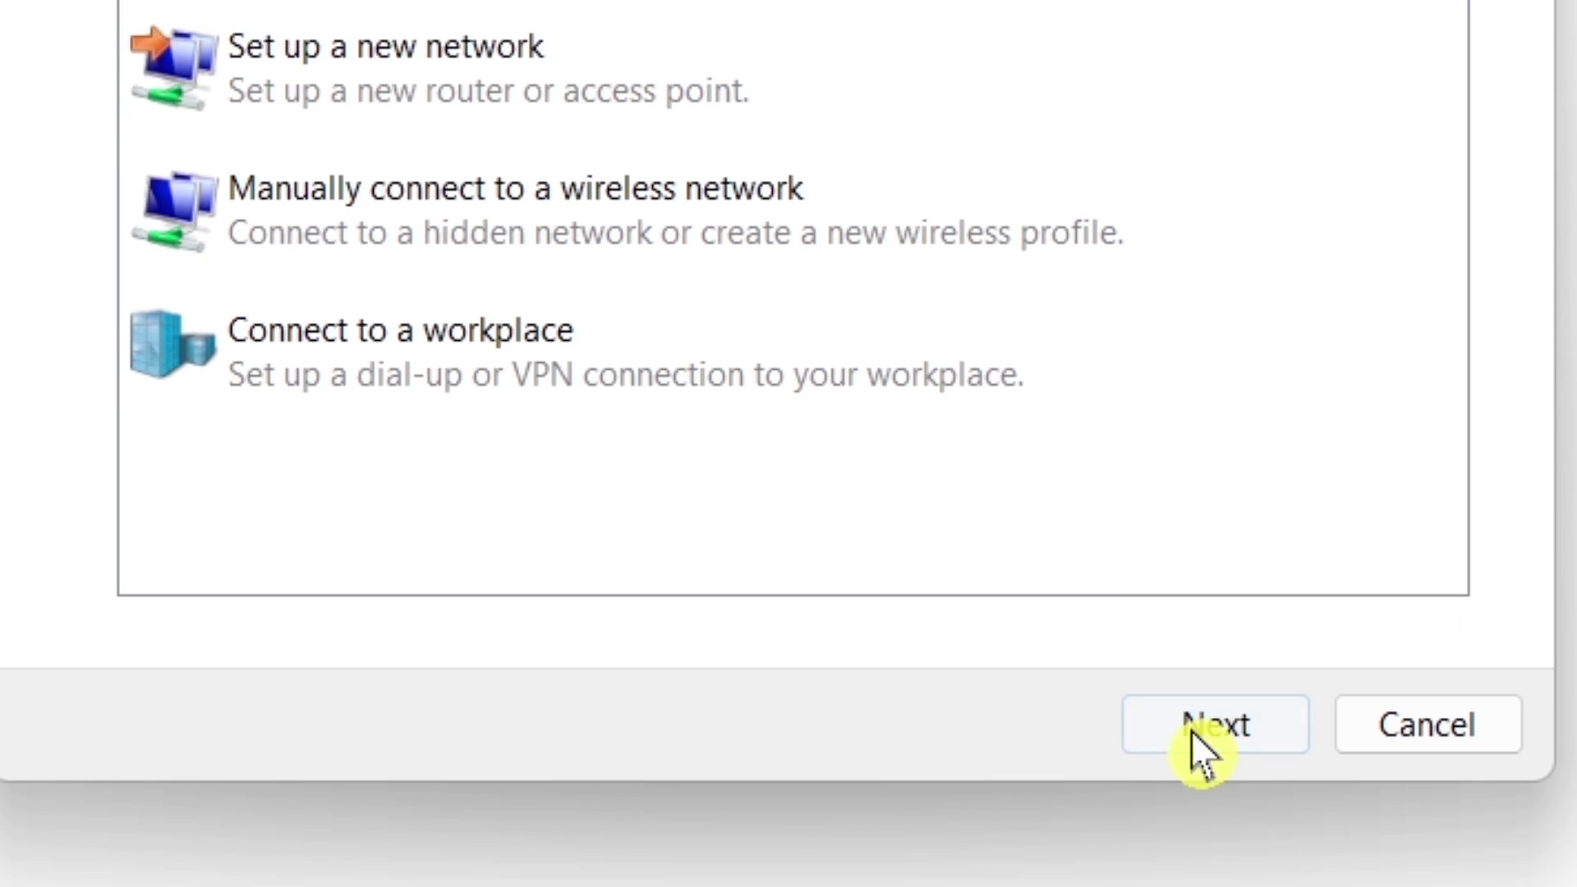
left_click(1192, 844)
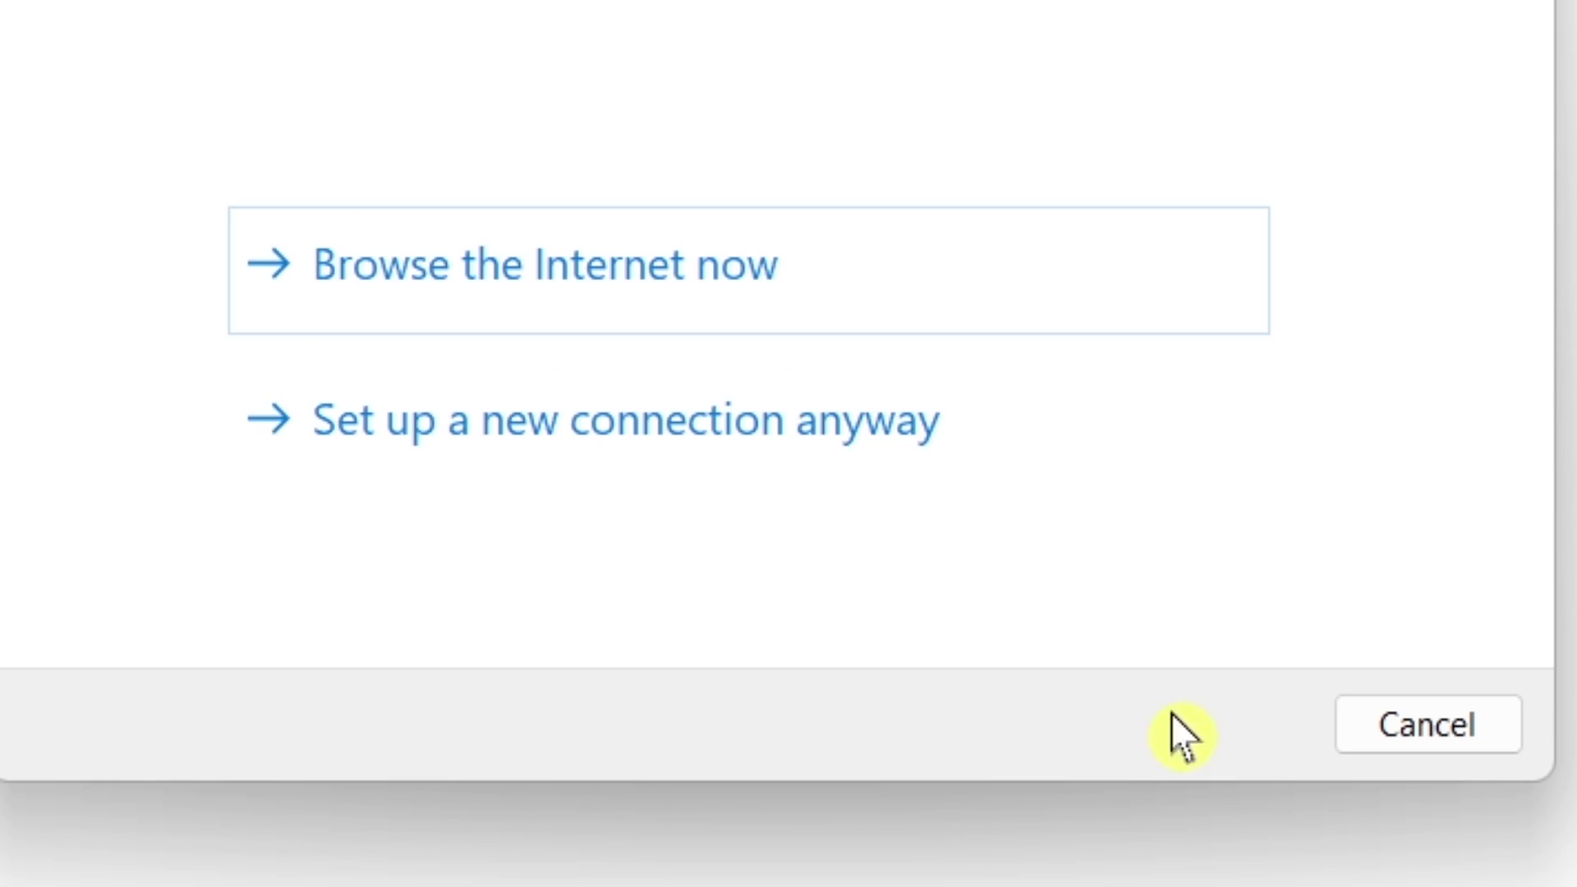
left_click(536, 427)
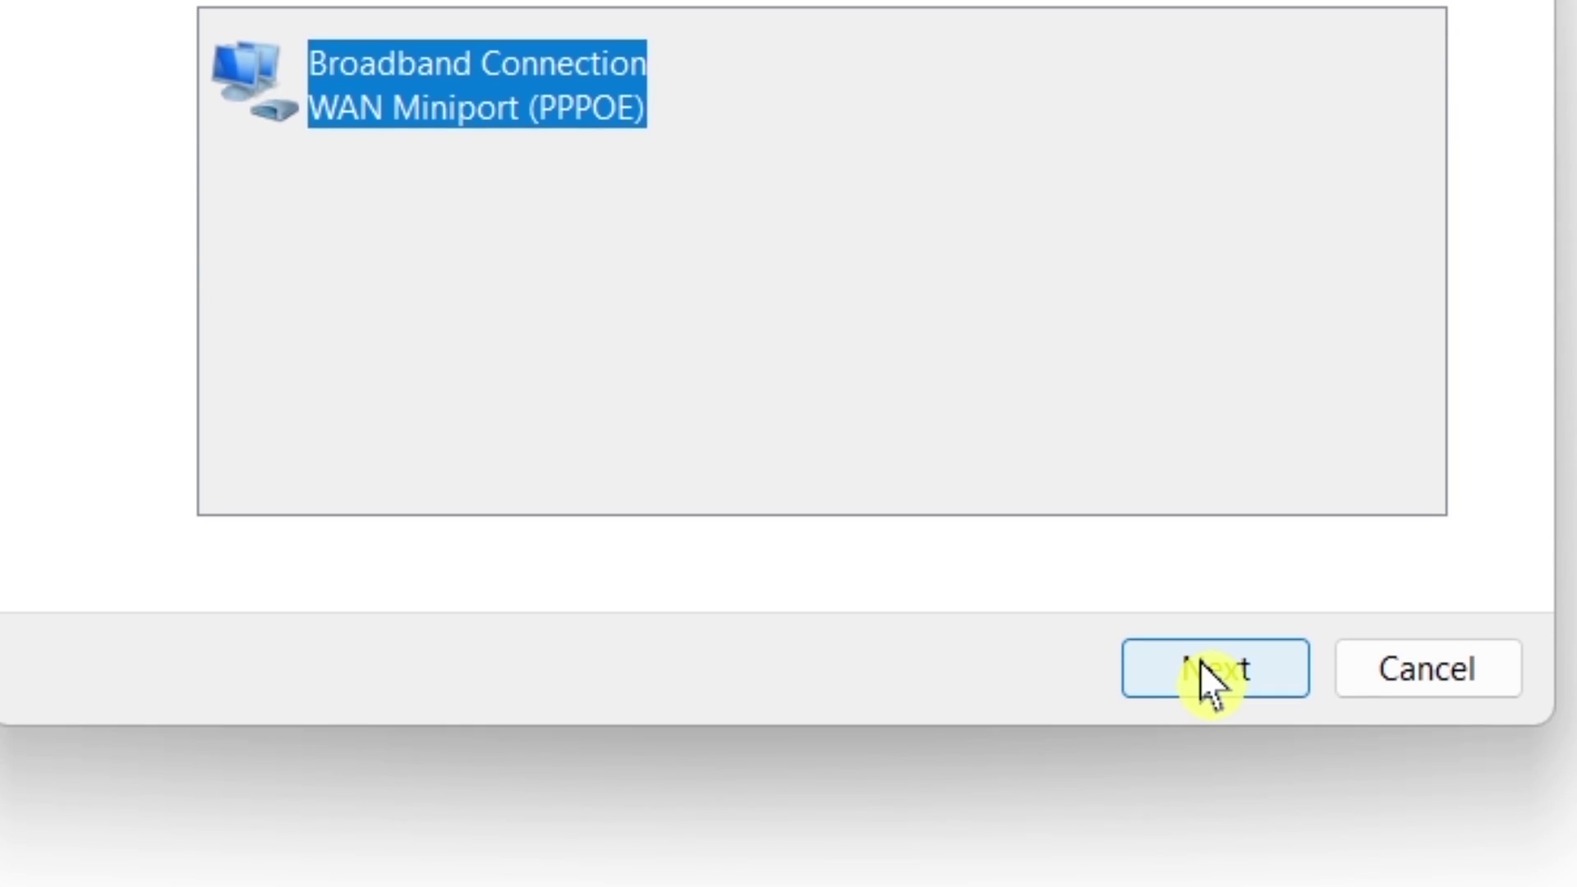
left_click(1199, 662)
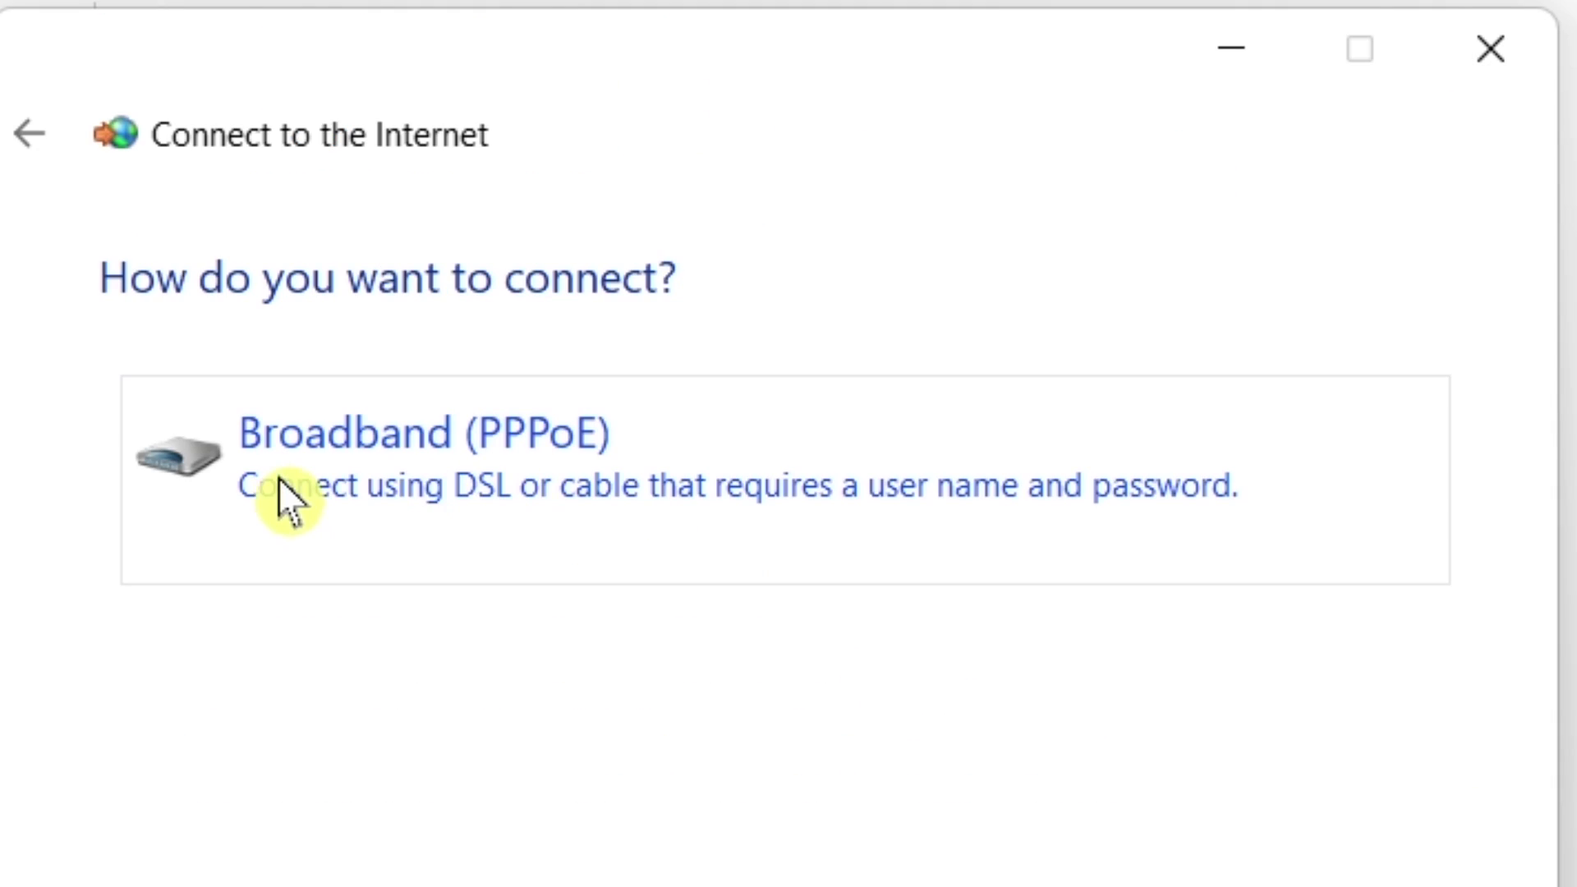
left_click(480, 448)
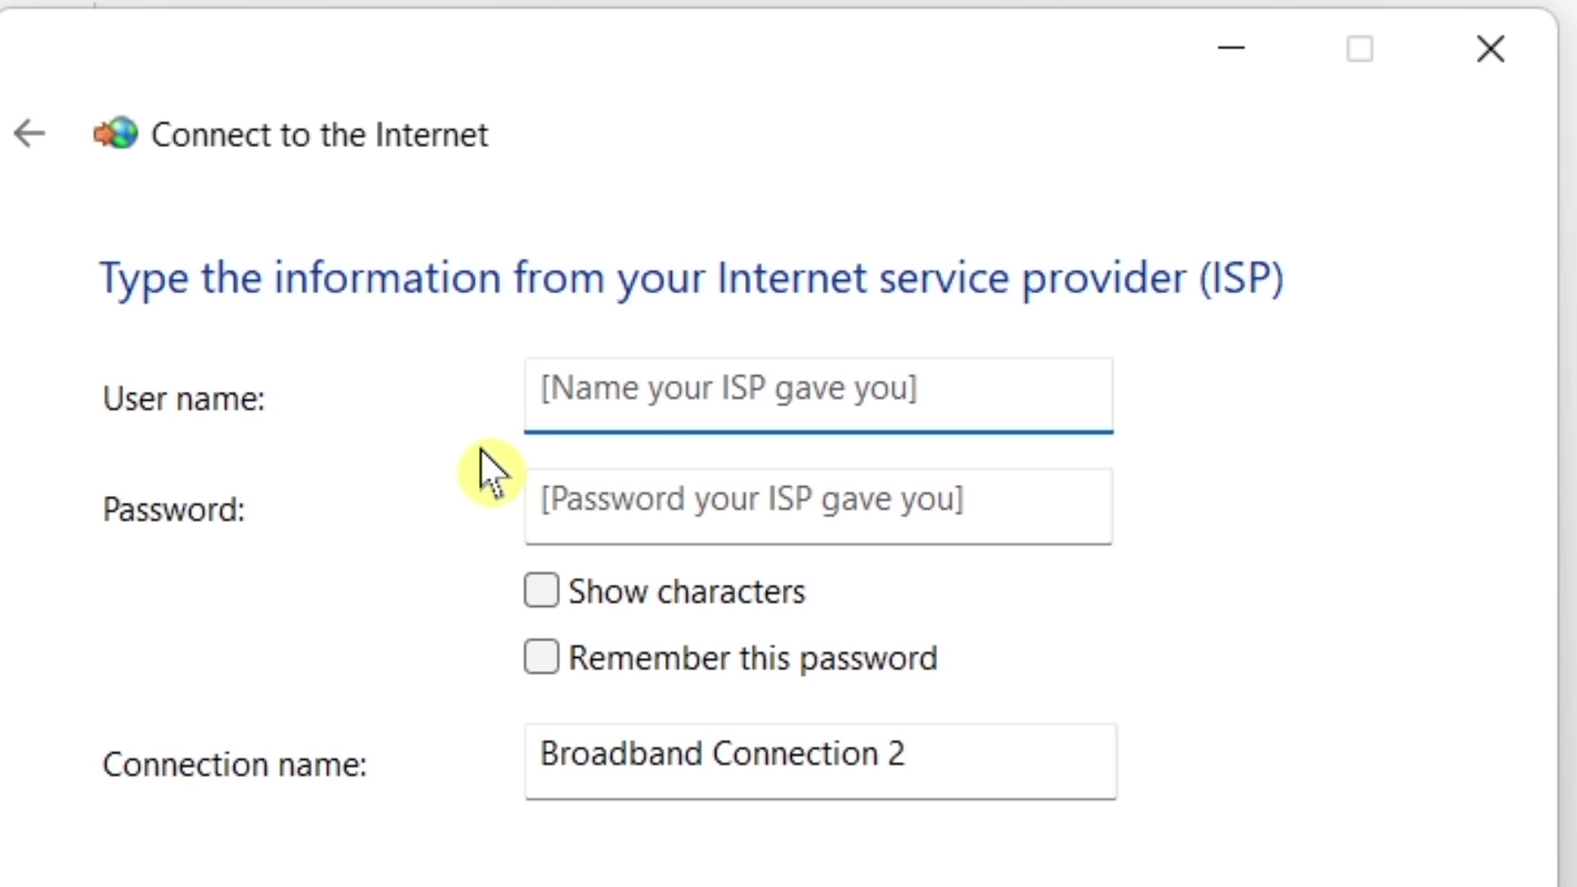
Enter user name 12345 with its password and connect as Broadband Connection 2.
left_click(754, 382)
type("12345")
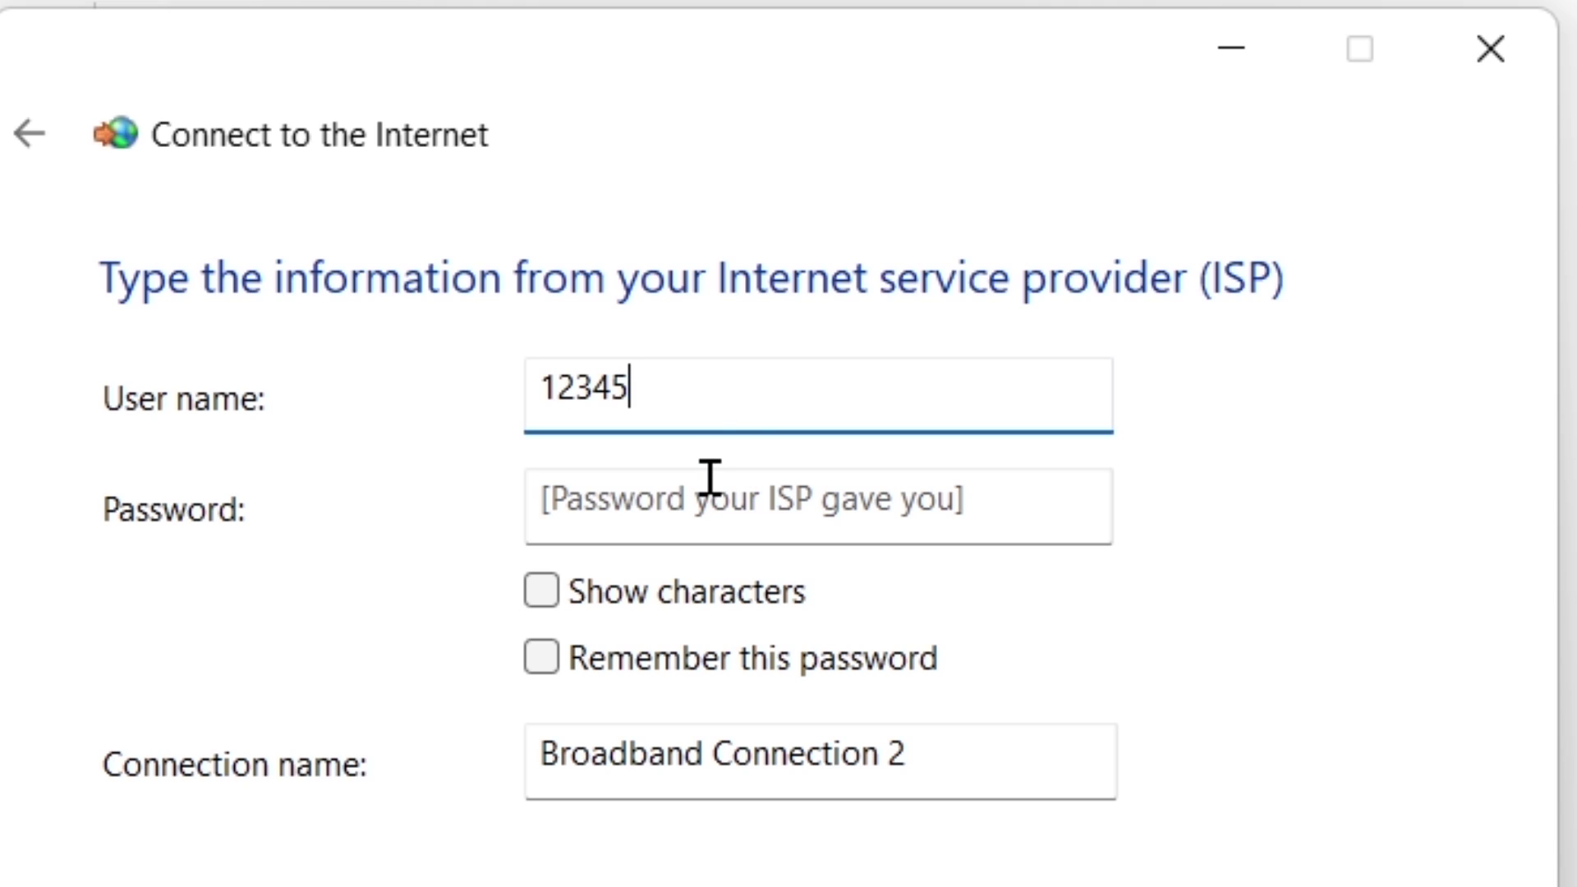
left_click(712, 477)
type("12345")
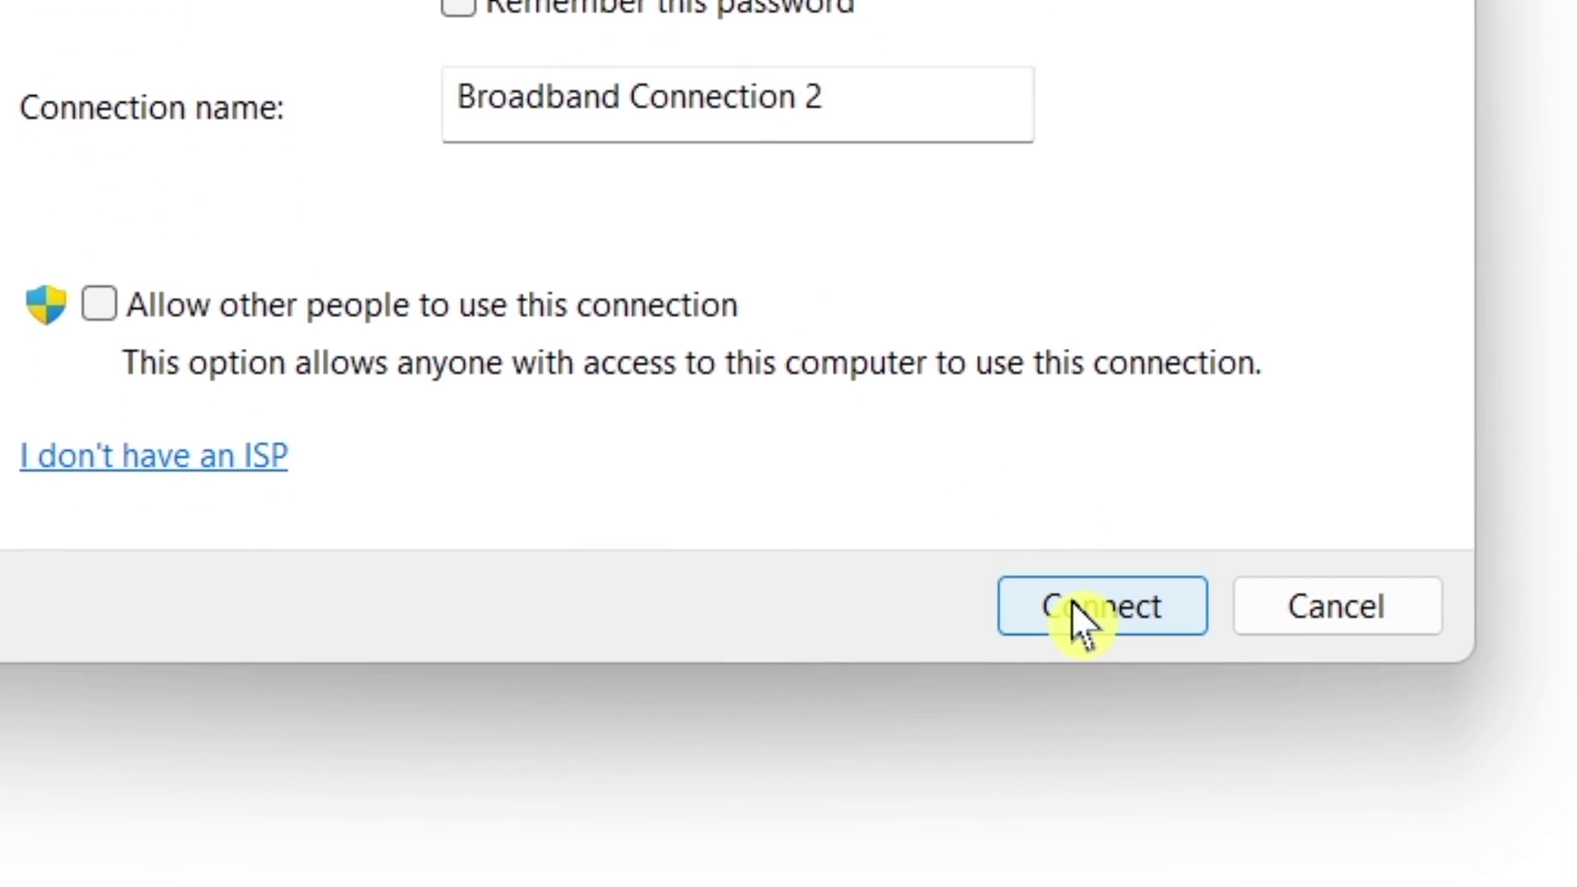
left_click(1080, 694)
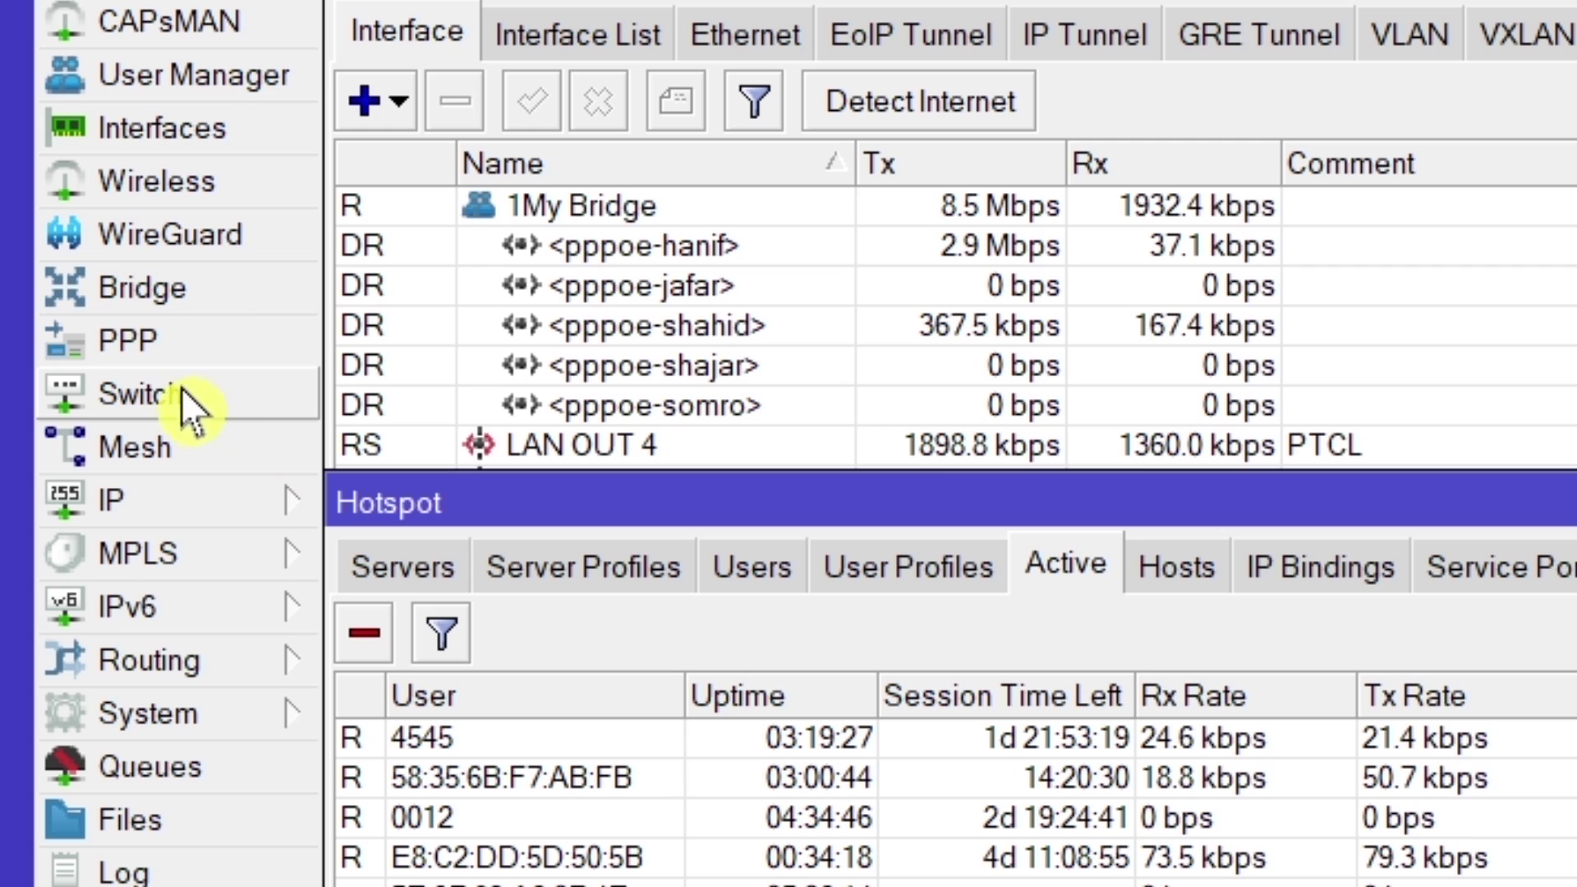
Bring up WinBox's PPP window, move it into clear view, and show its Profiles tab.
left_click(162, 350)
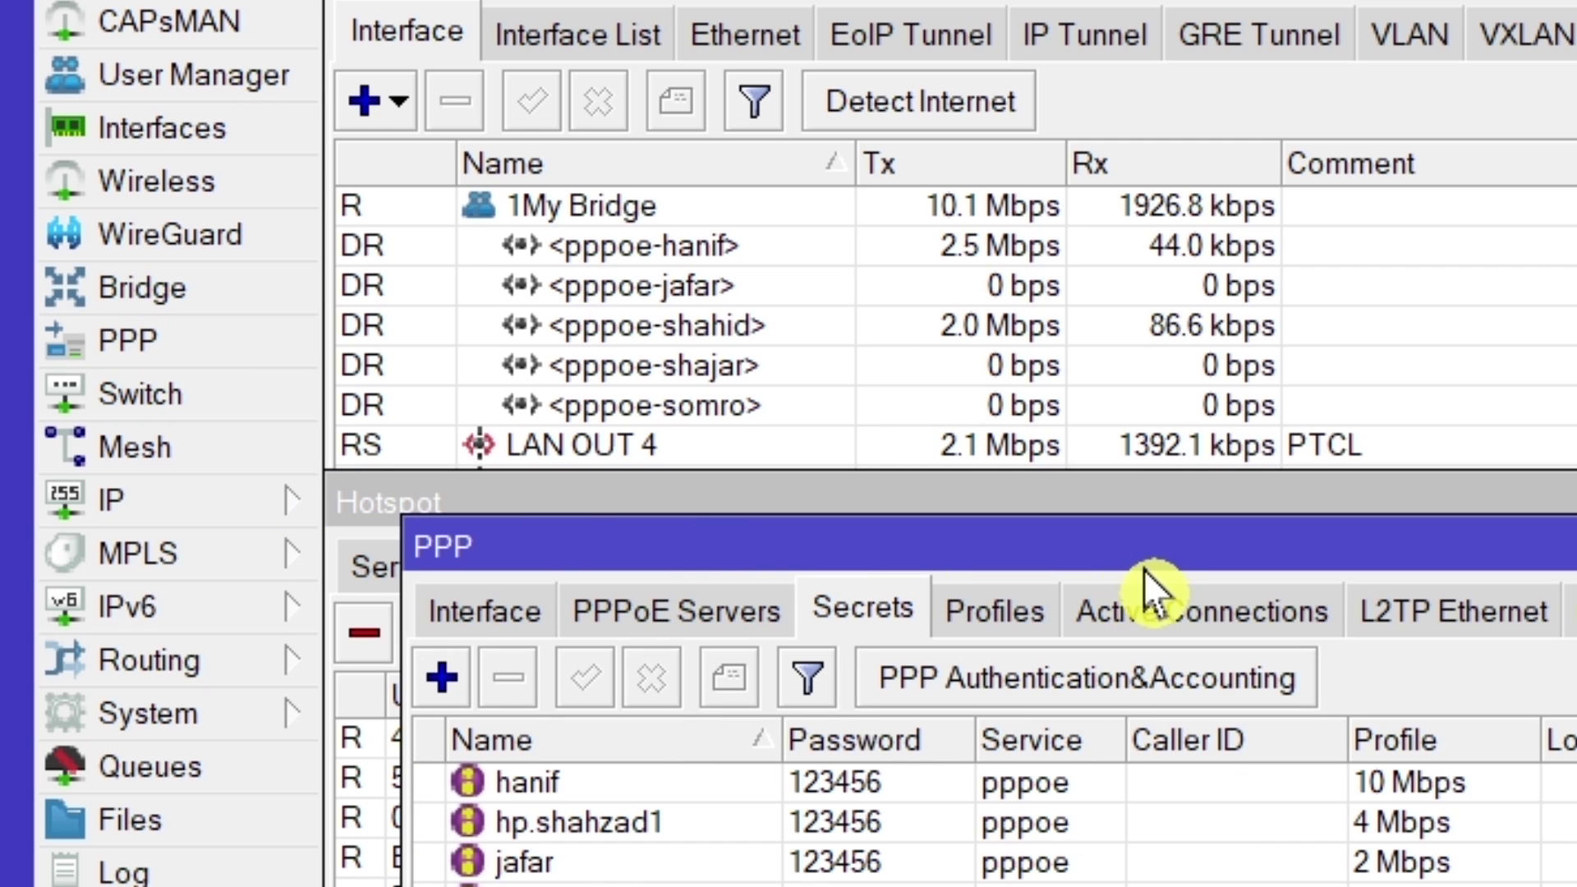
left_click_drag(1146, 544, 1108, 509)
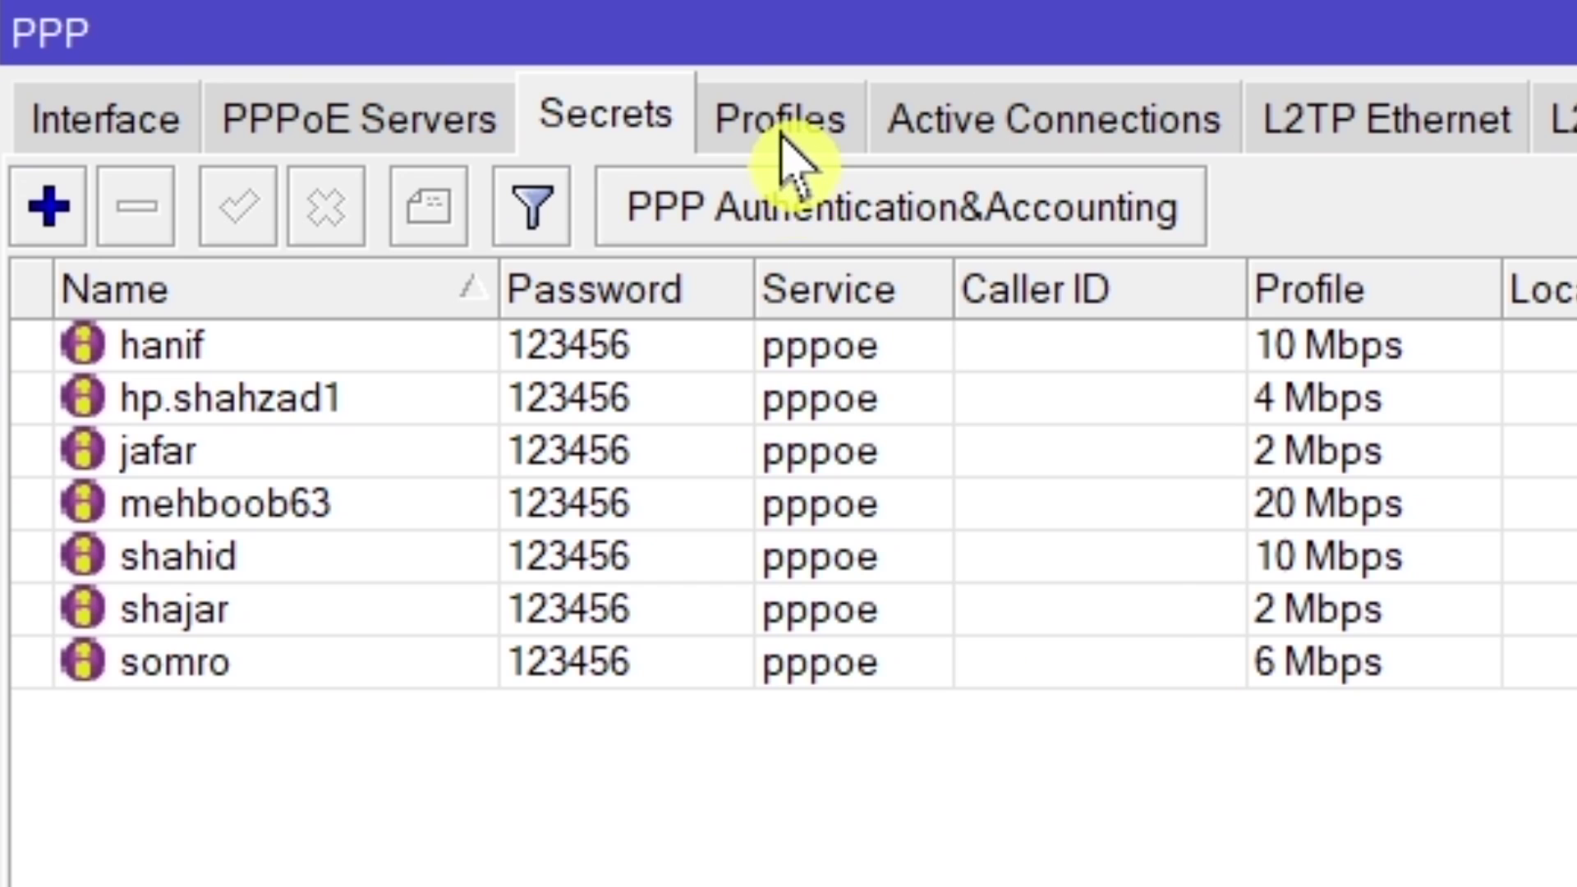
left_click(785, 160)
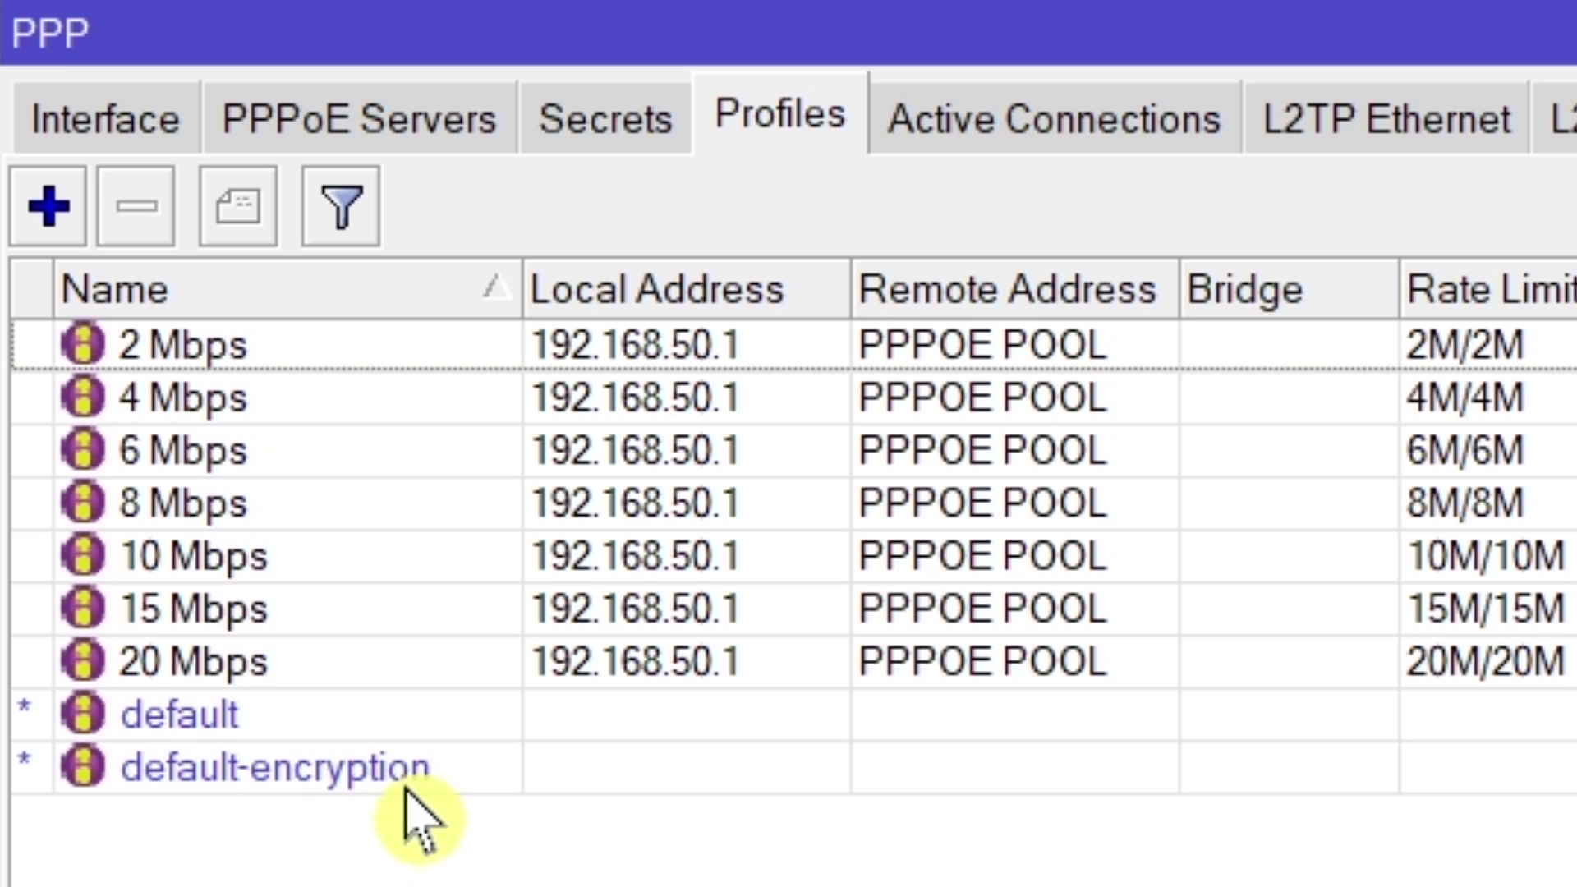
In the default PPP profile, enable local and remote addresses and set remote to PPPOE POOL.
double_click(190, 717)
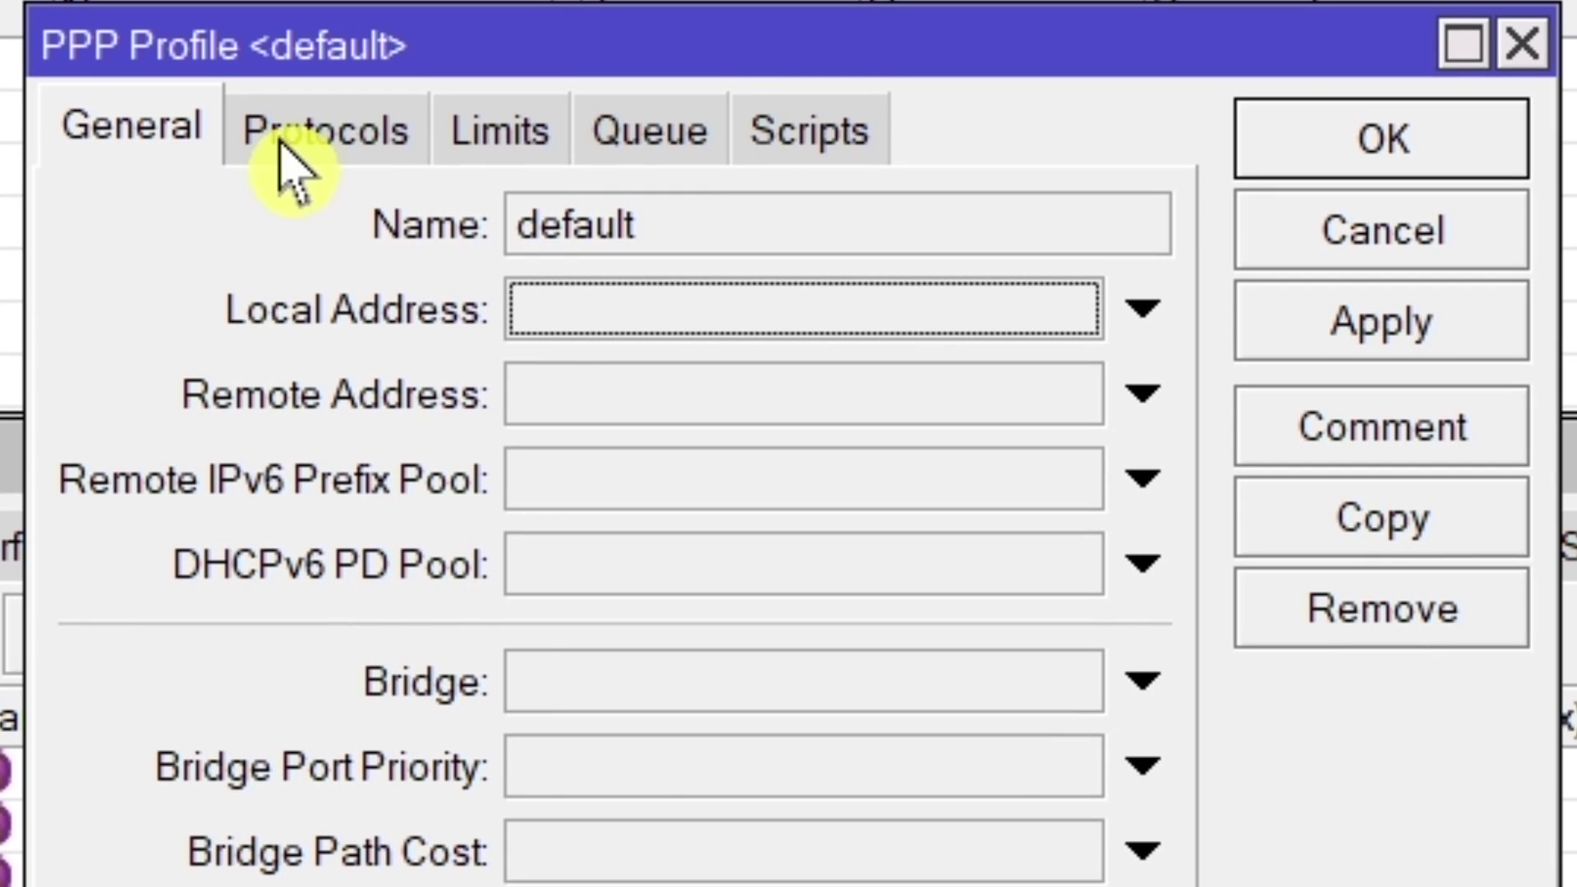
left_click(380, 0)
left_click(132, 136)
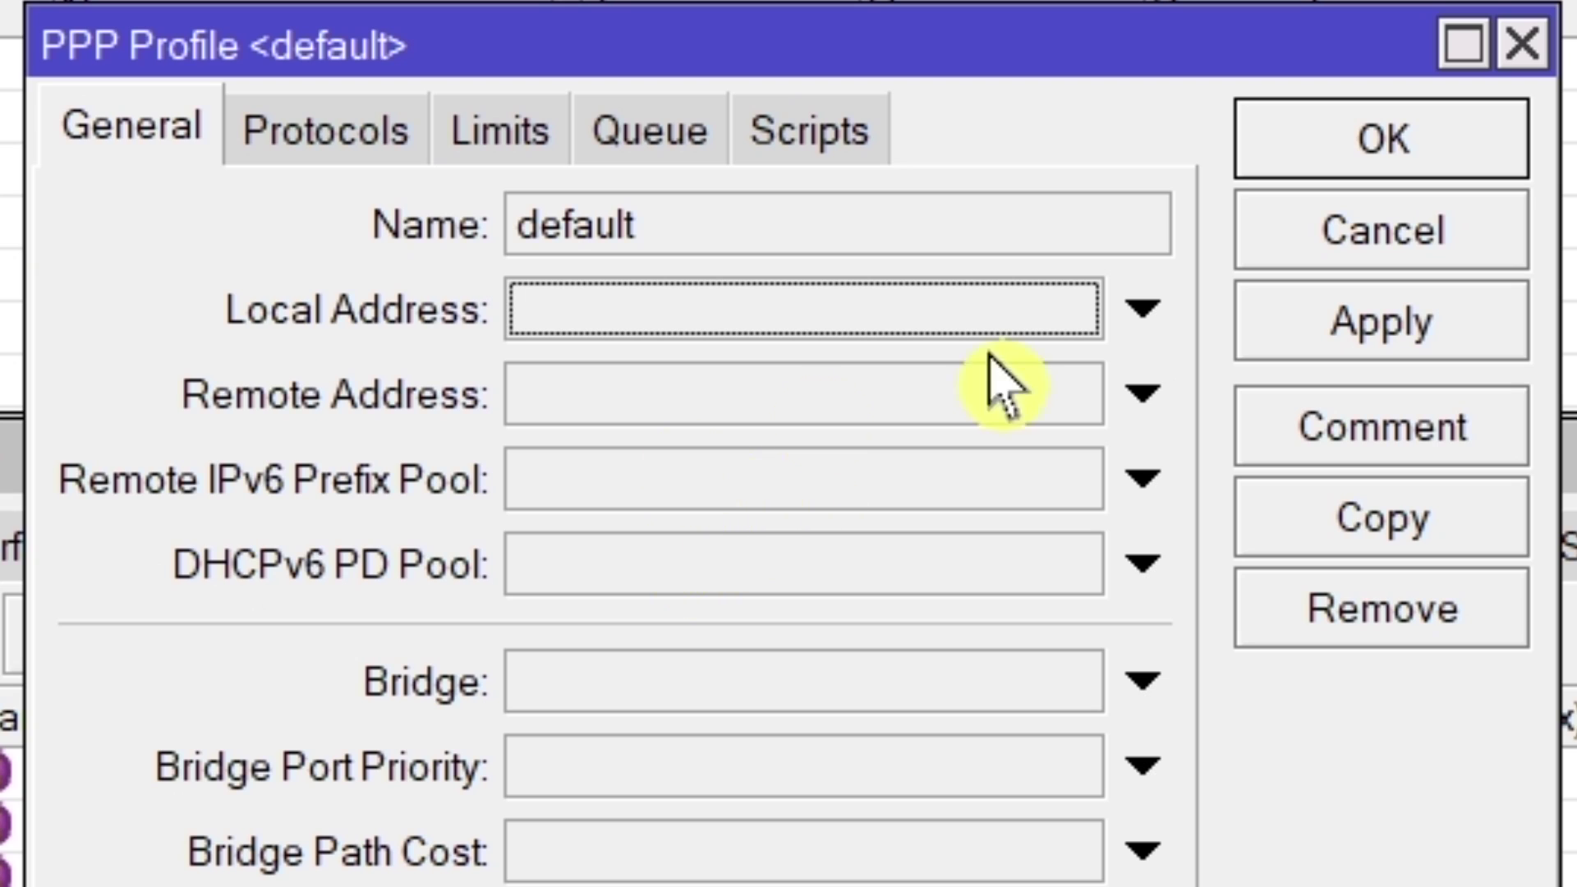
left_click(850, 317)
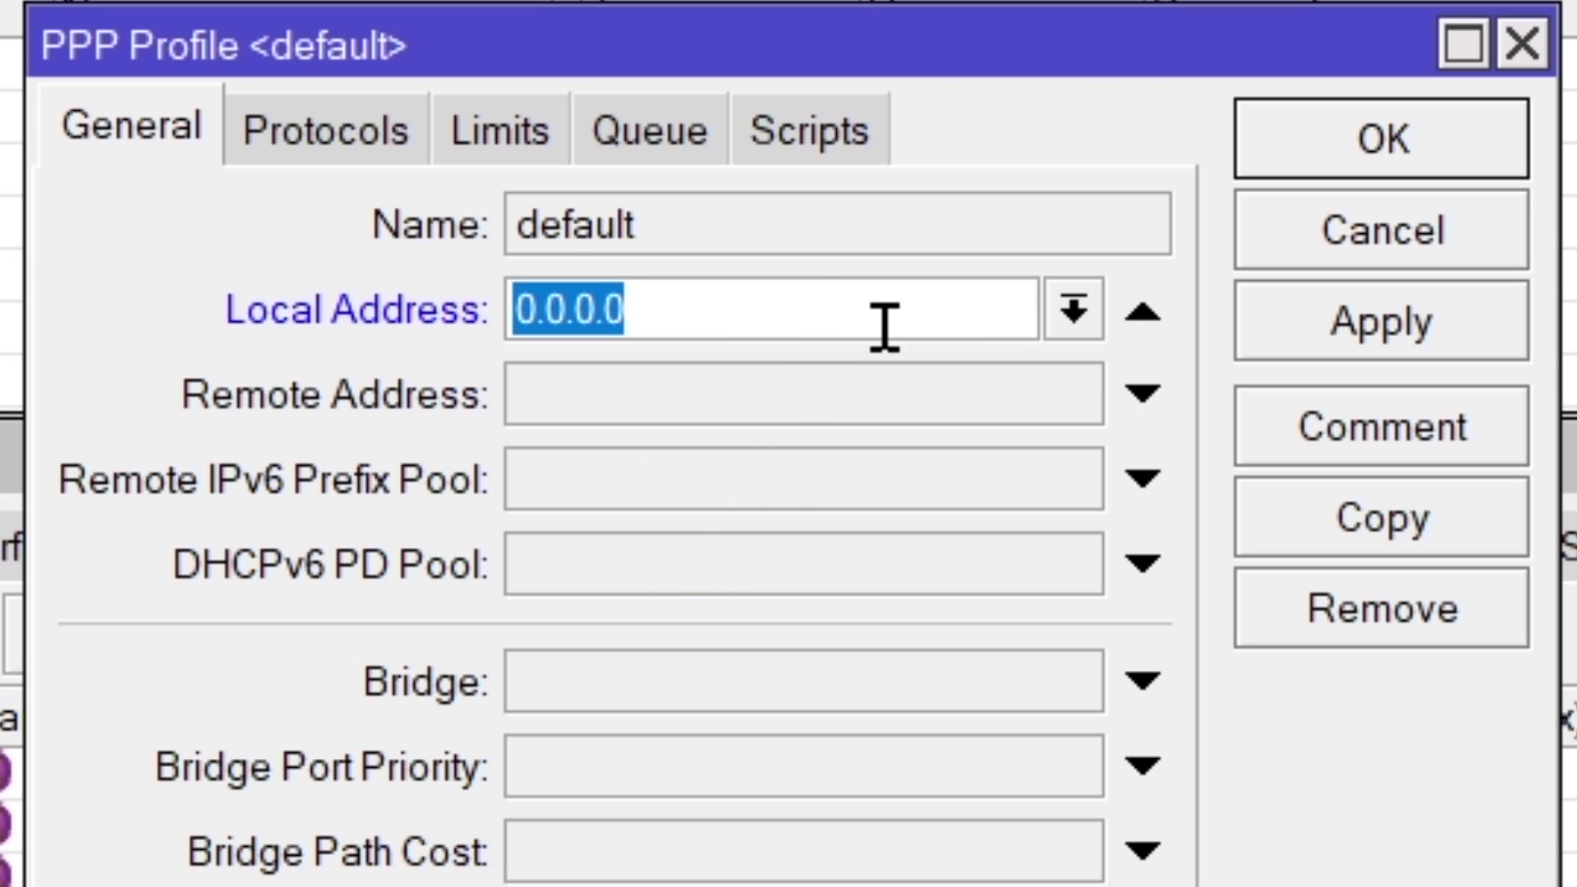
left_click(822, 409)
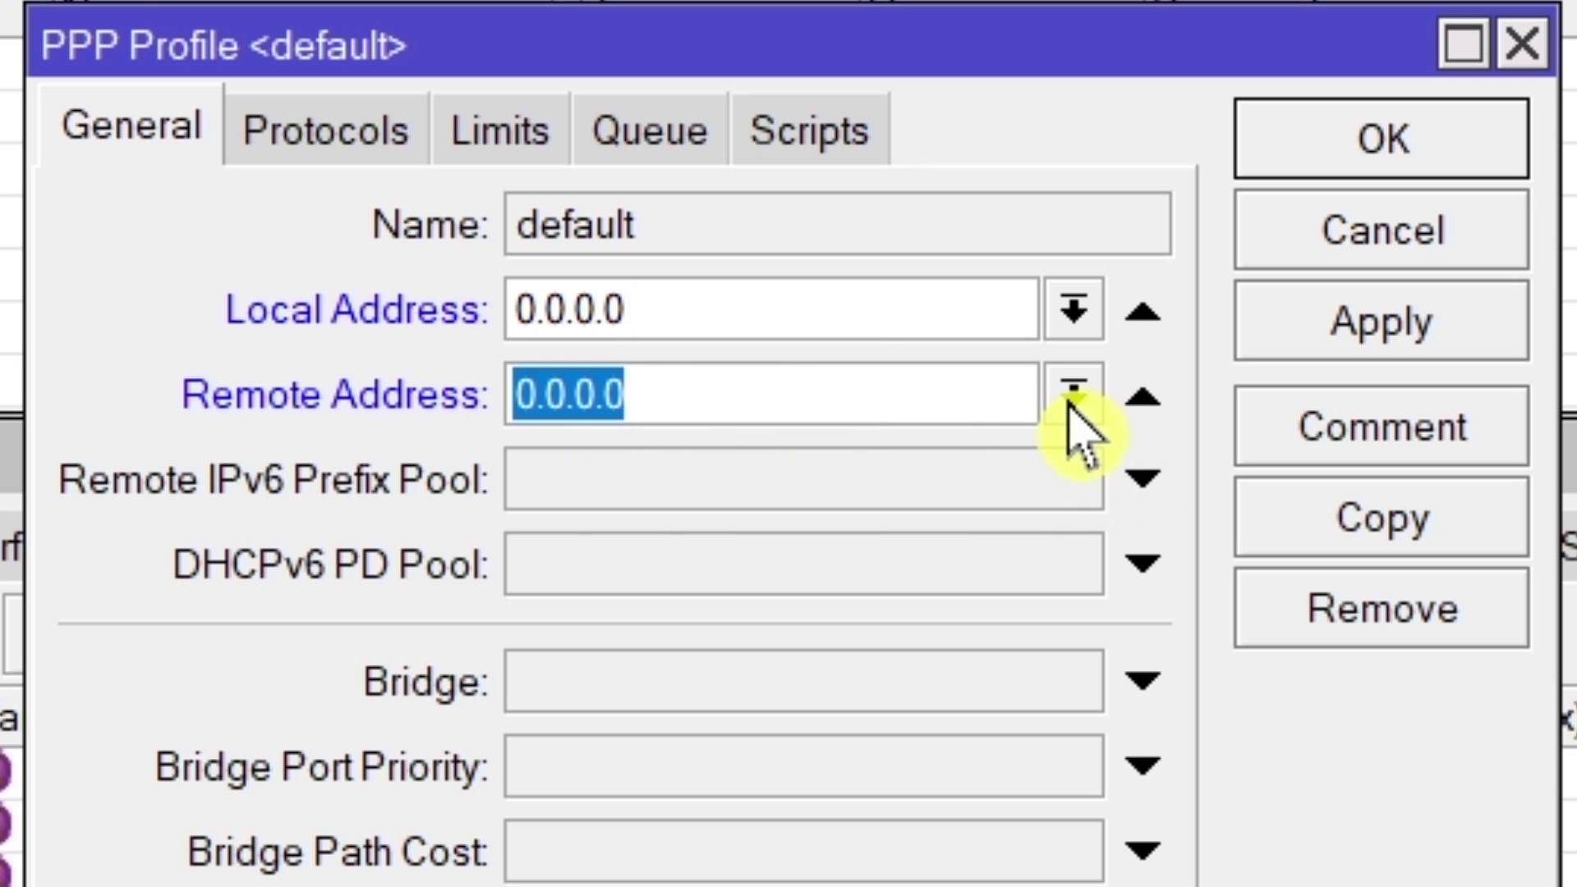
left_click(1073, 395)
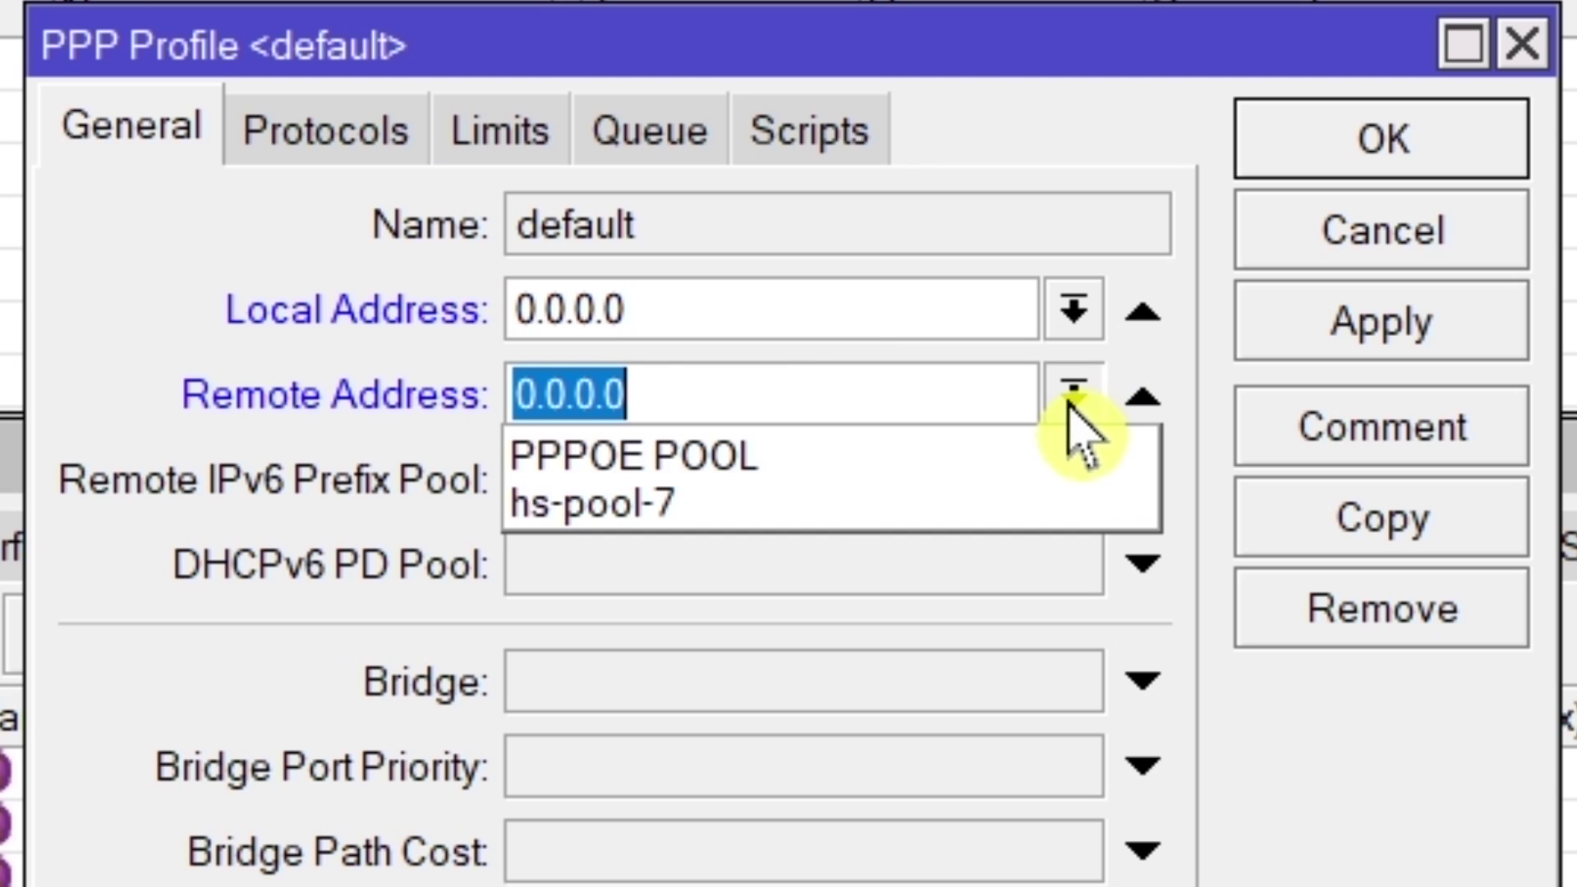
left_click(801, 461)
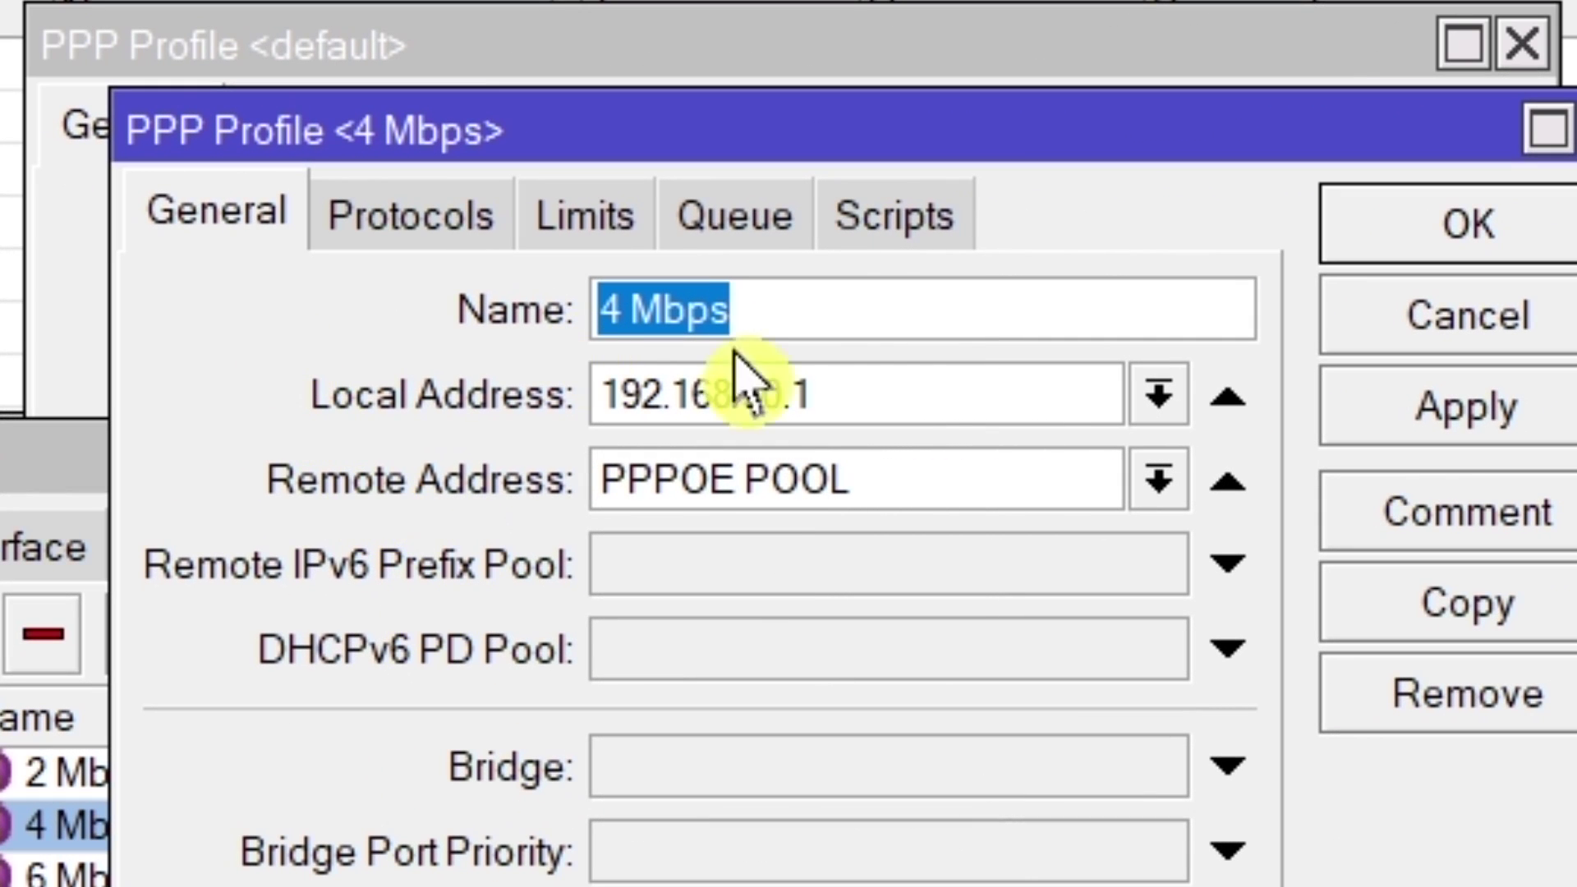
Copy 192.168.50.1 from the 4 Mbps profile as the default profile's local address, then apply and save.
key("Tab")
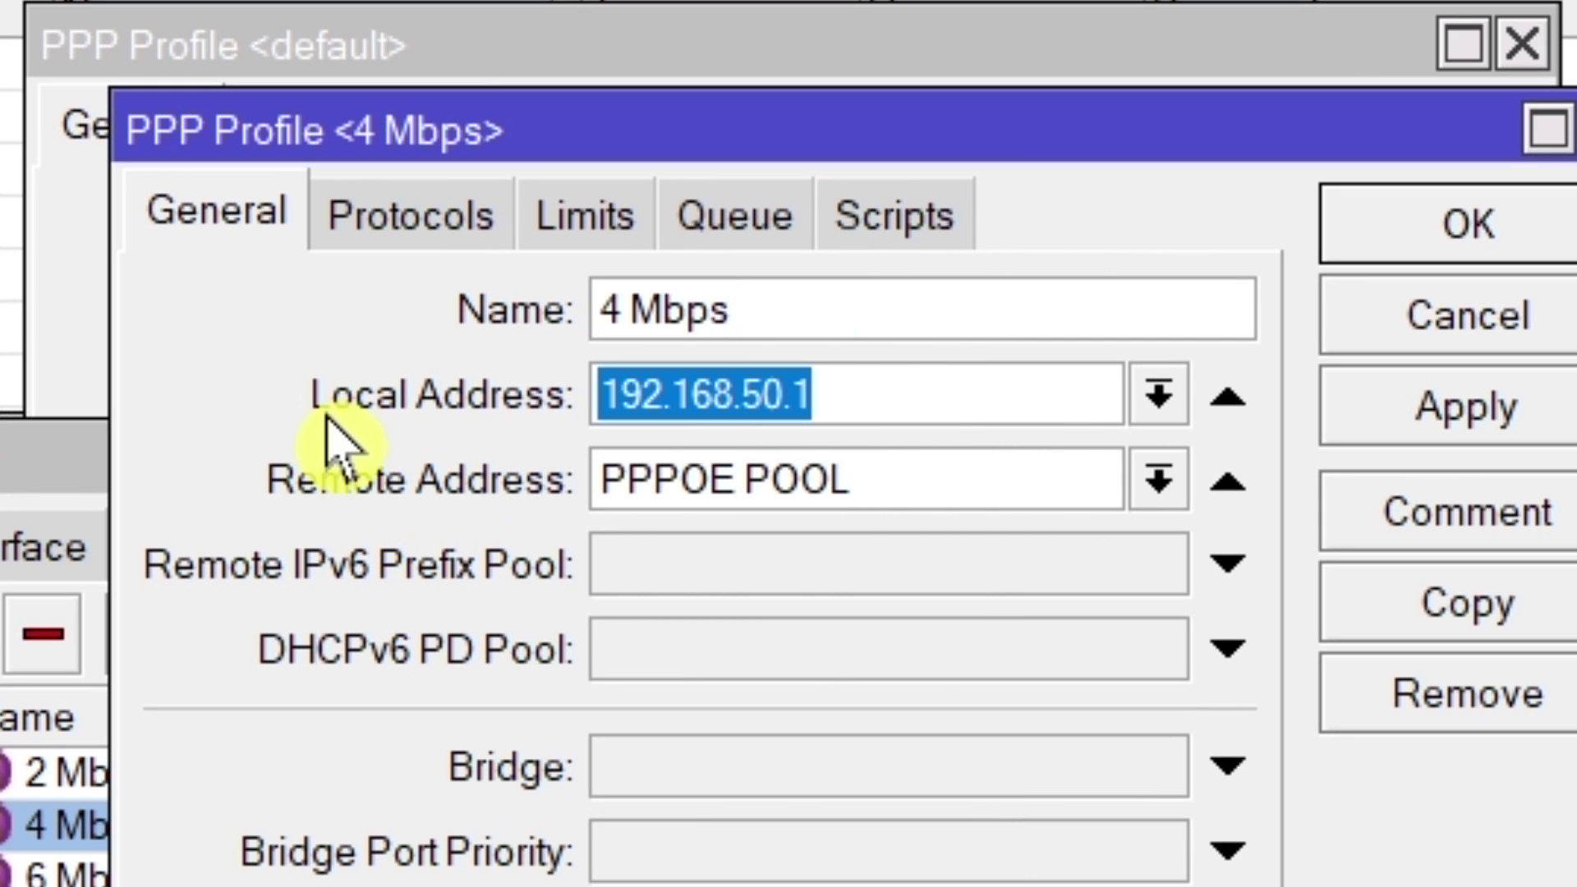
right_click(733, 404)
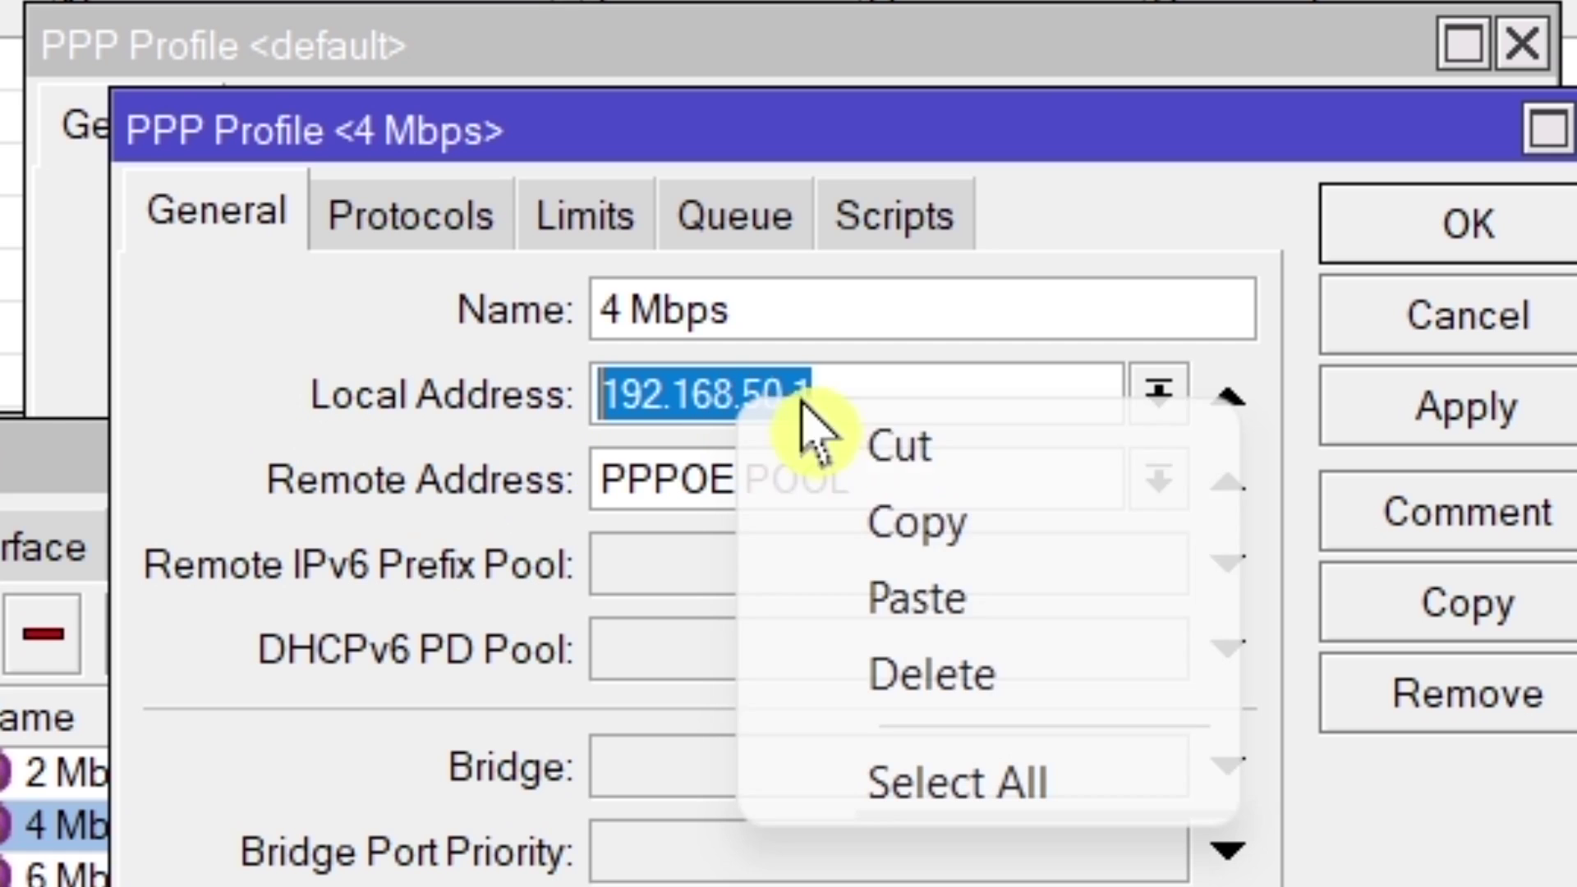
left_click(981, 532)
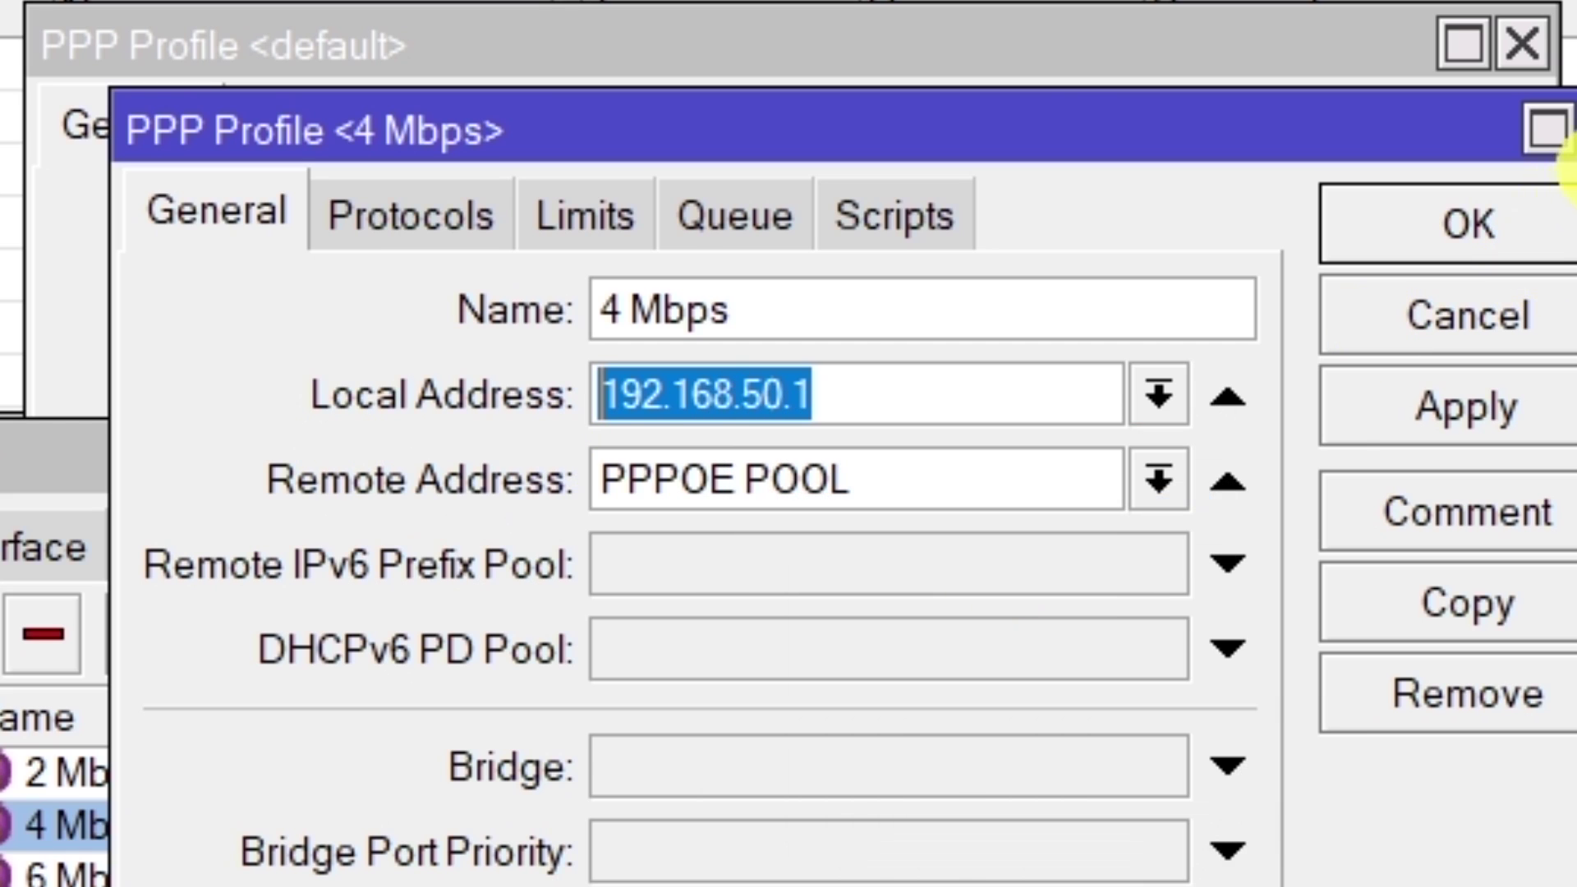
left_click(1569, 138)
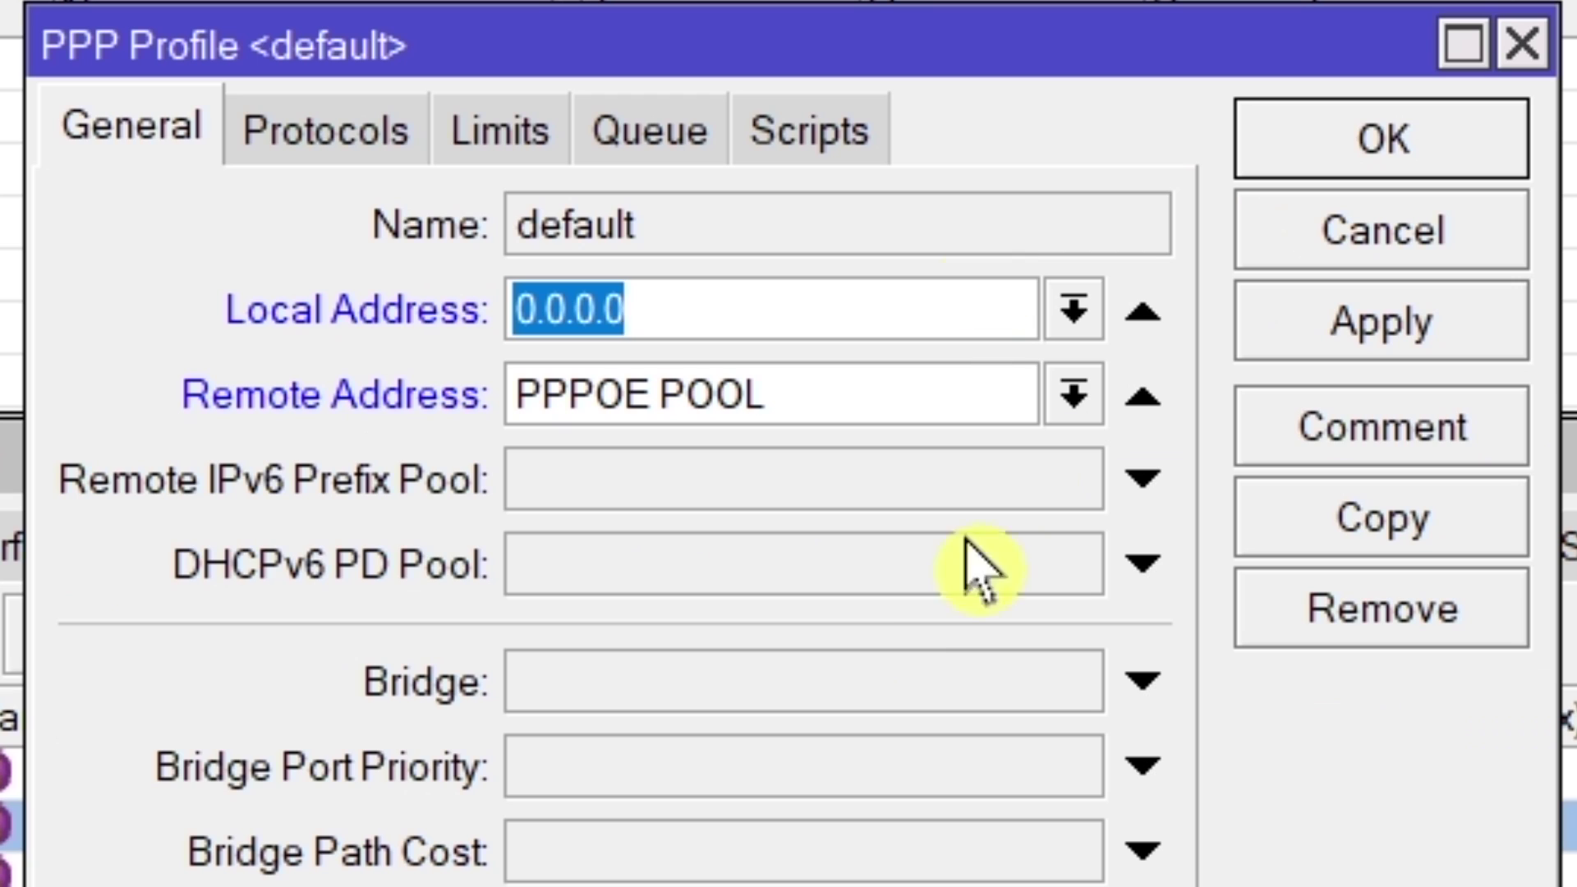
right_click(566, 297)
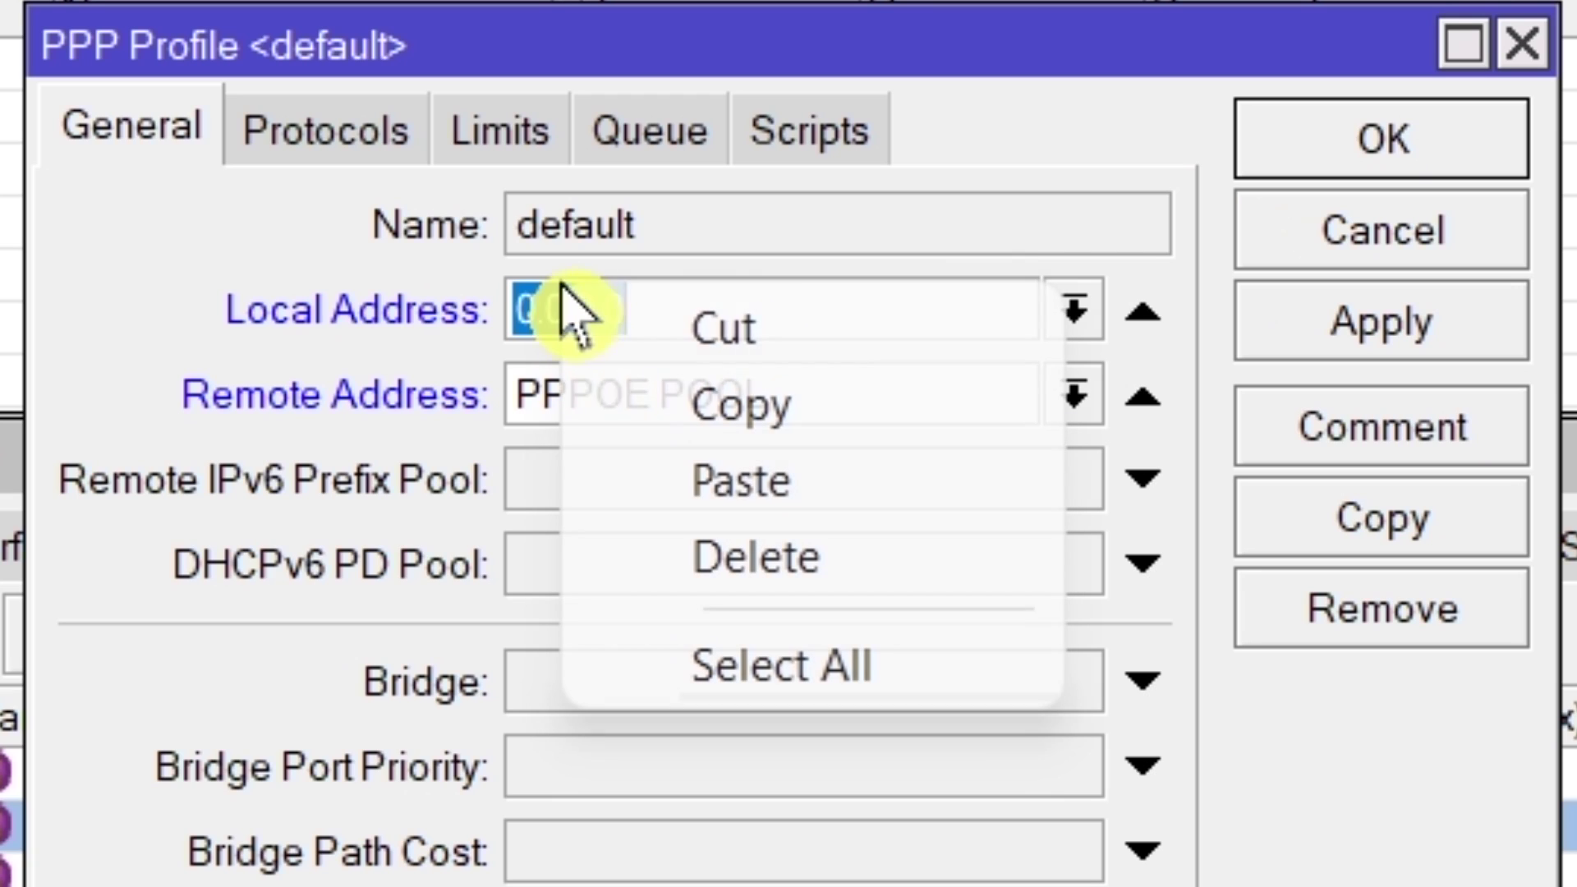
left_click(909, 485)
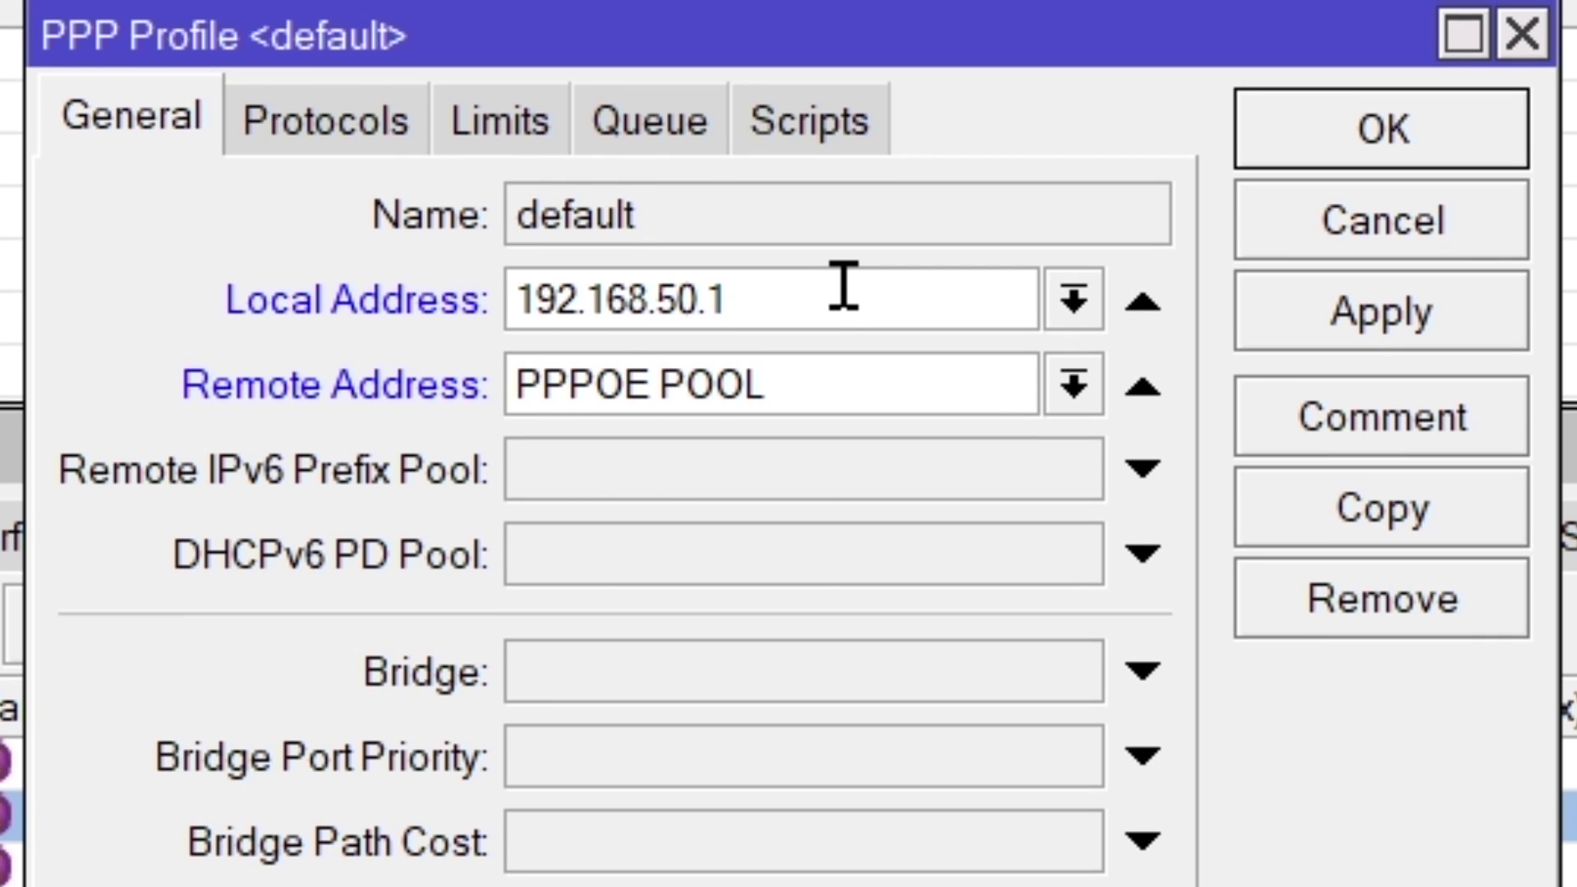
left_click(1314, 338)
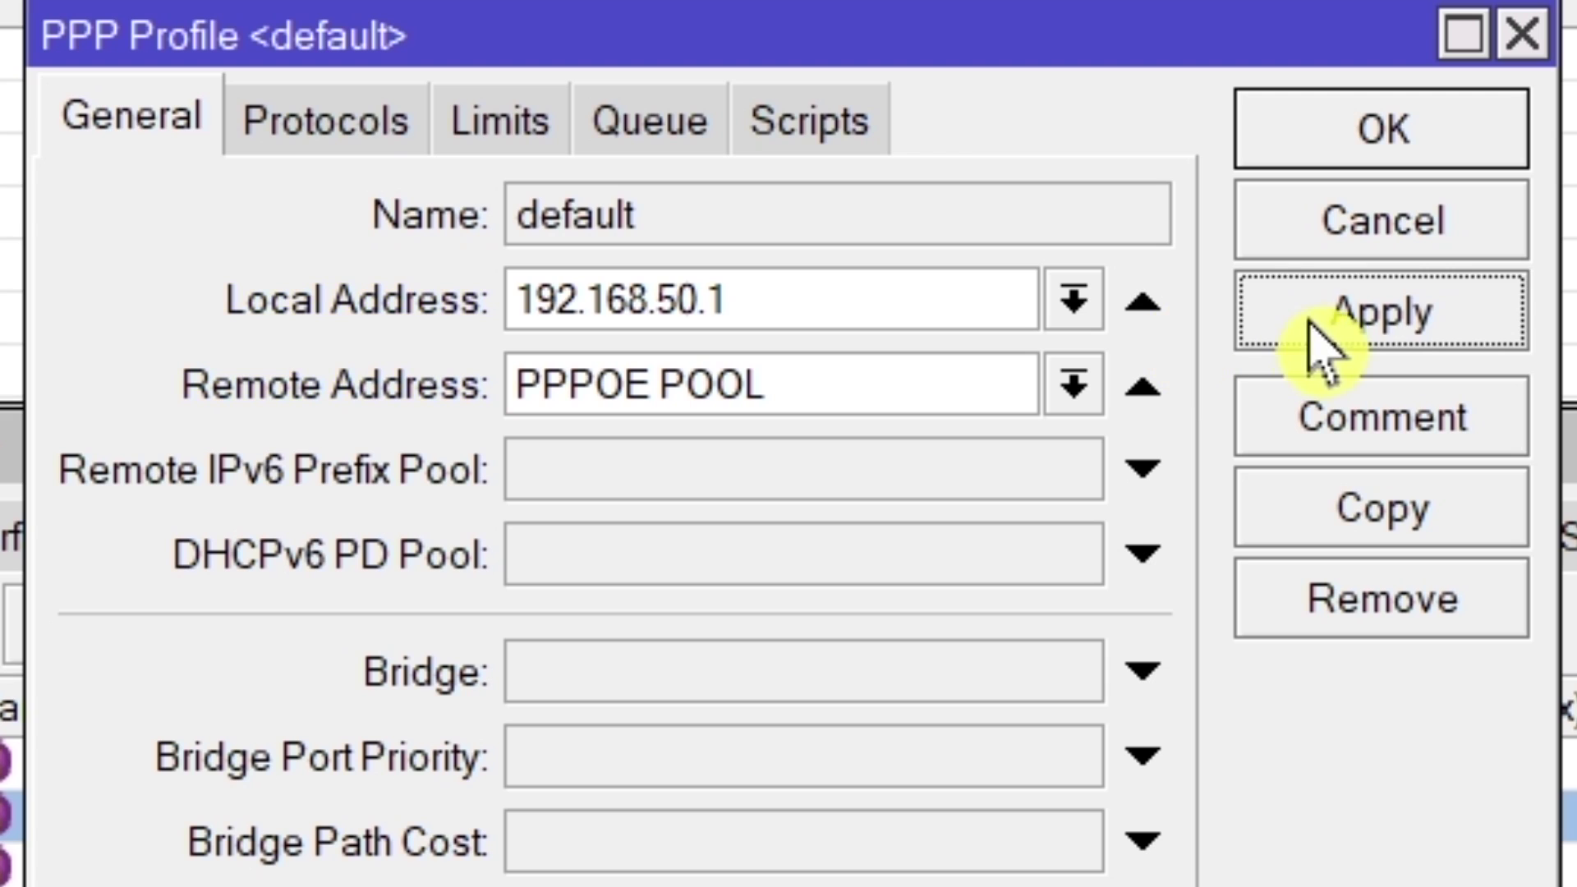
left_click(1334, 154)
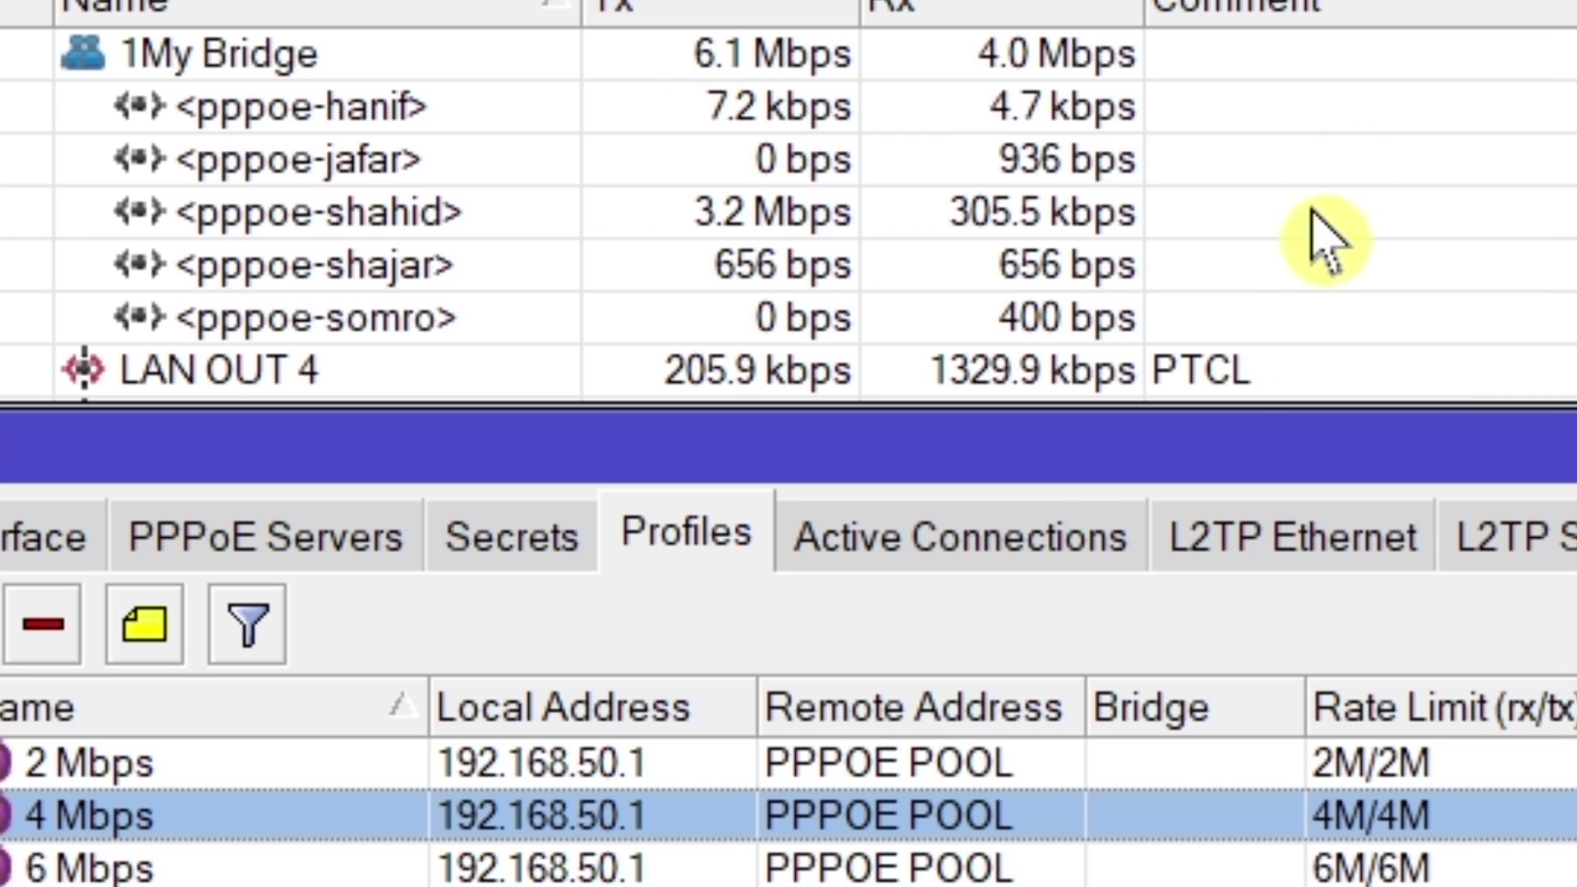
Tick Use Radius and Use Circuit ID in NAS Port ID in PPP Authentication&Accounting, apply, and recheck.
left_click(511, 536)
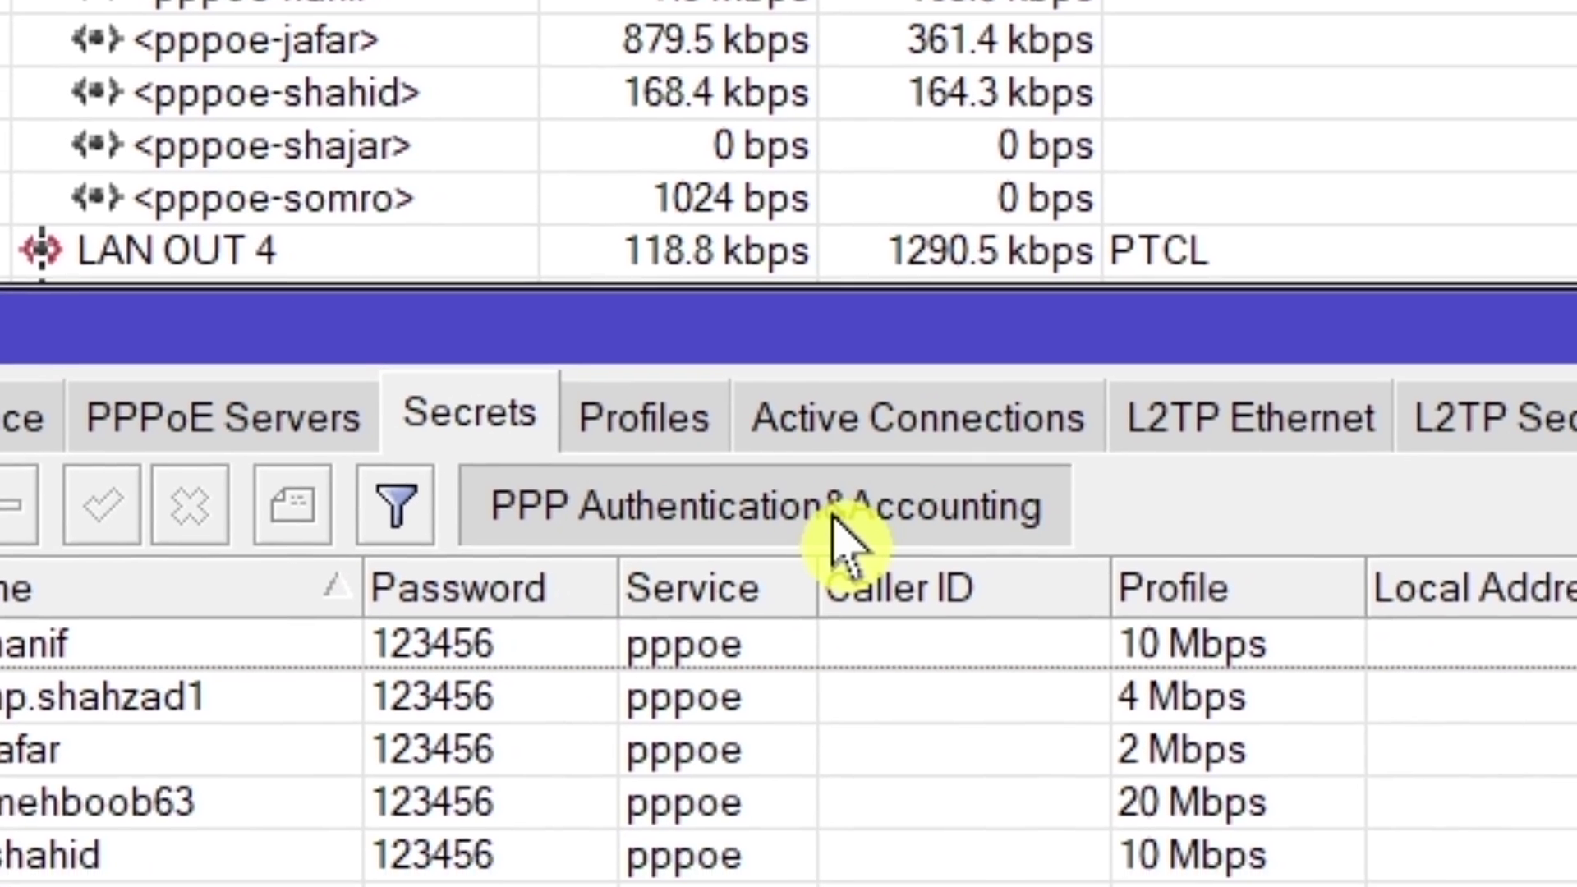
left_click(863, 603)
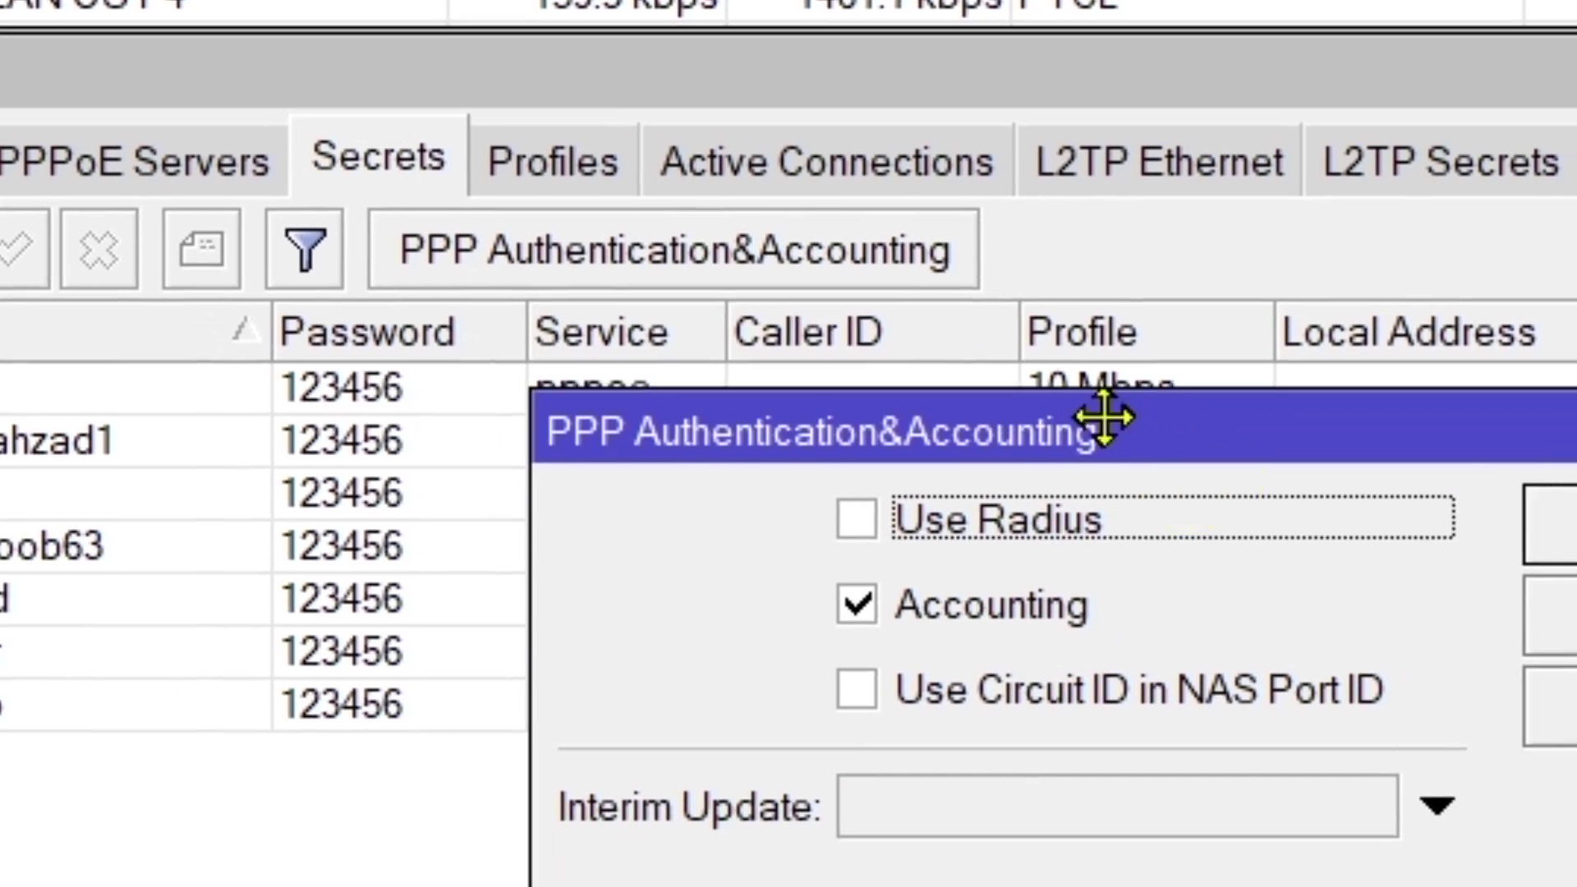
left_click_drag(1105, 417, 864, 255)
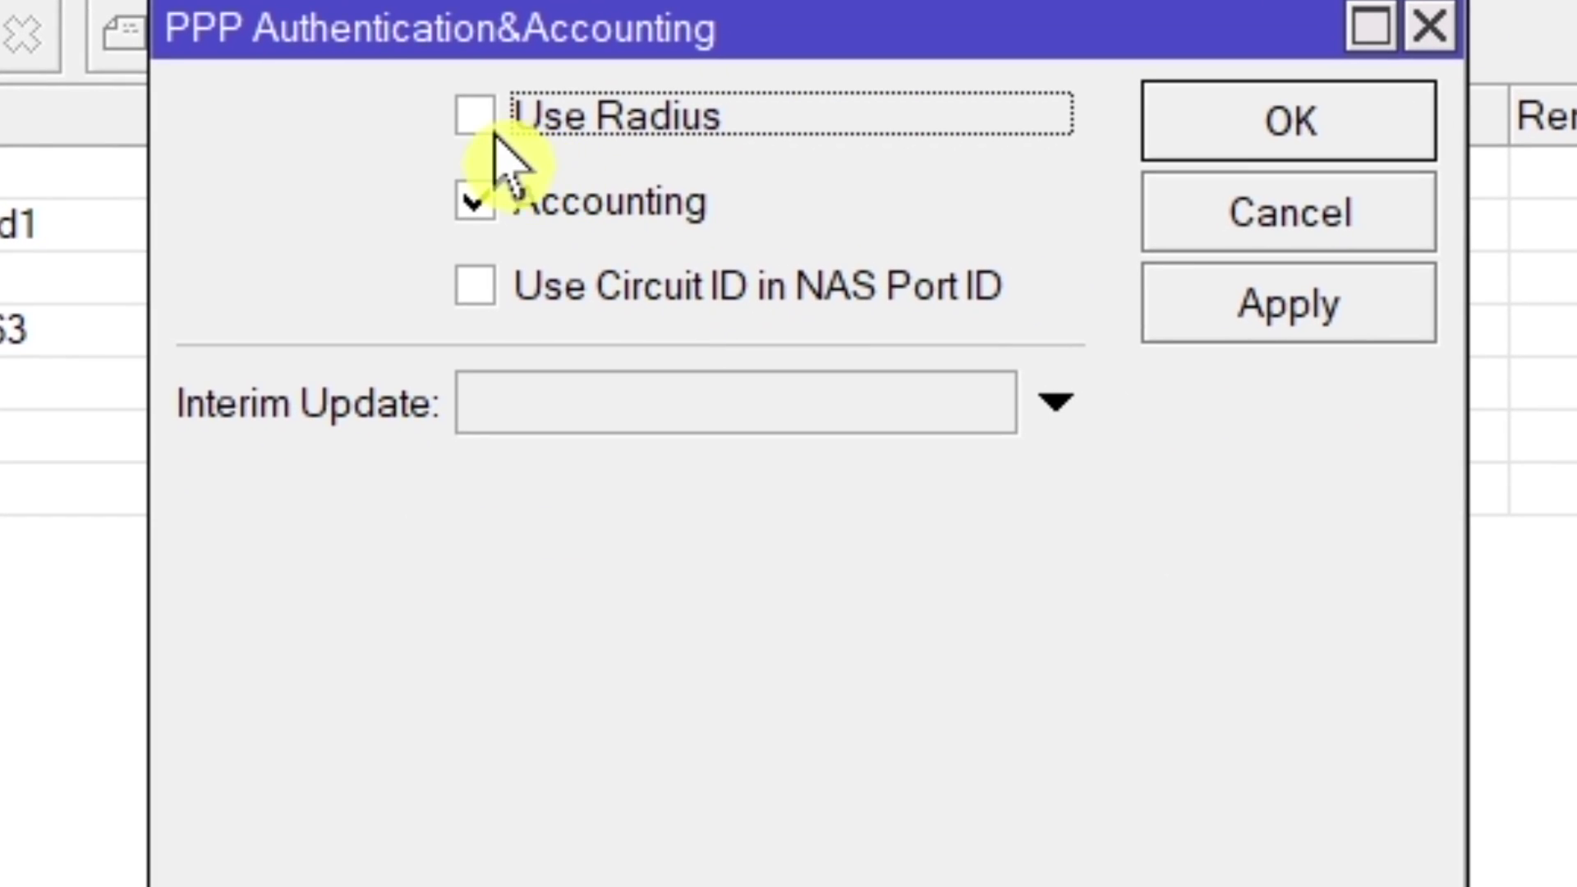
left_click(473, 113)
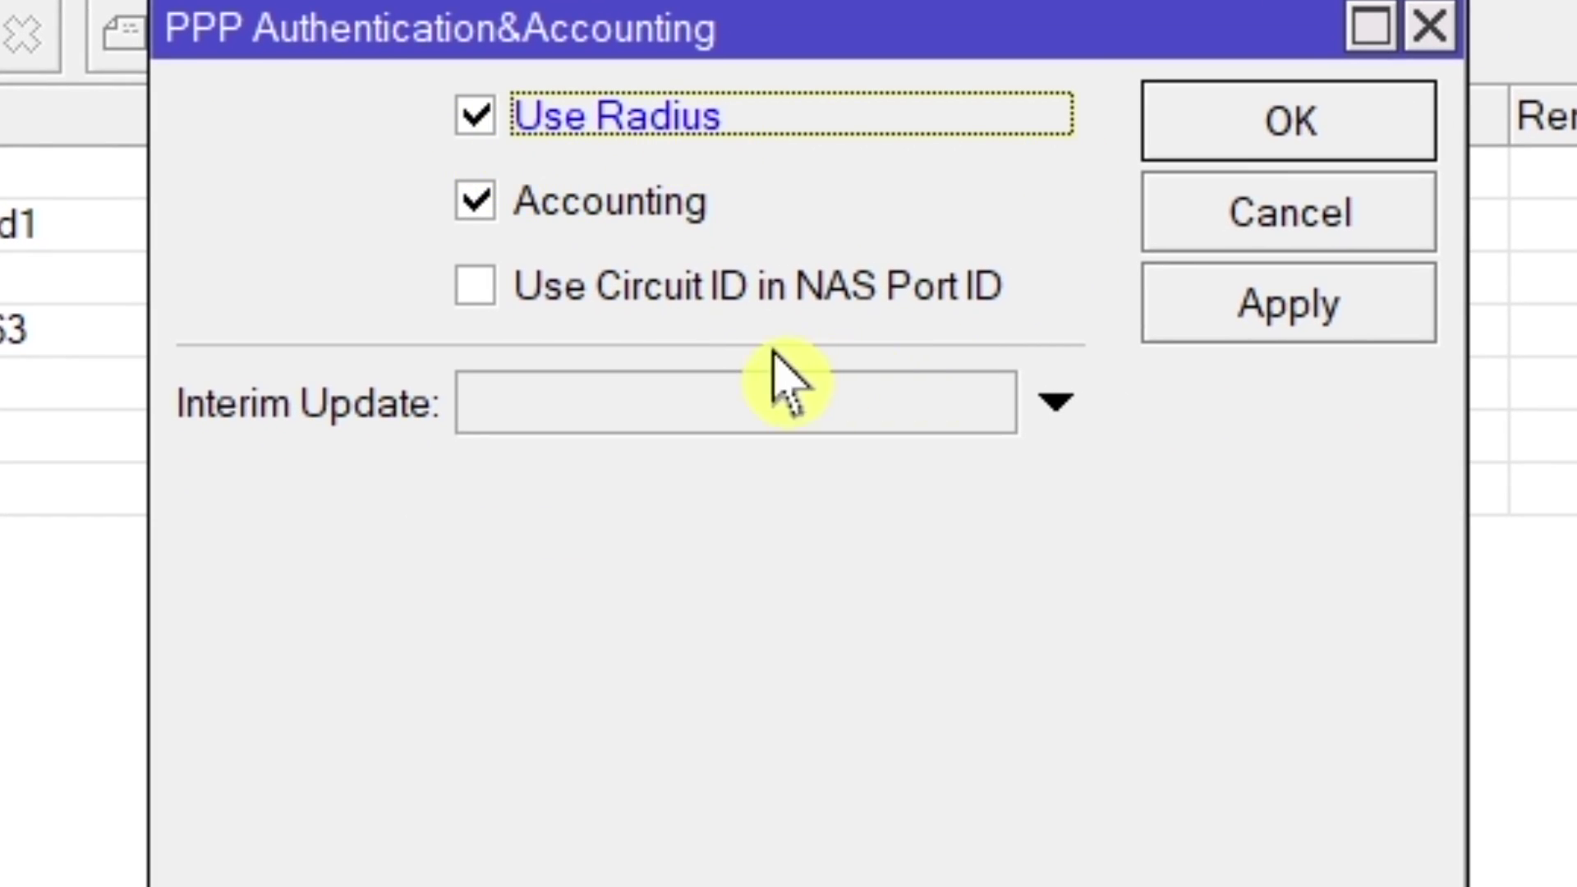
left_click(476, 294)
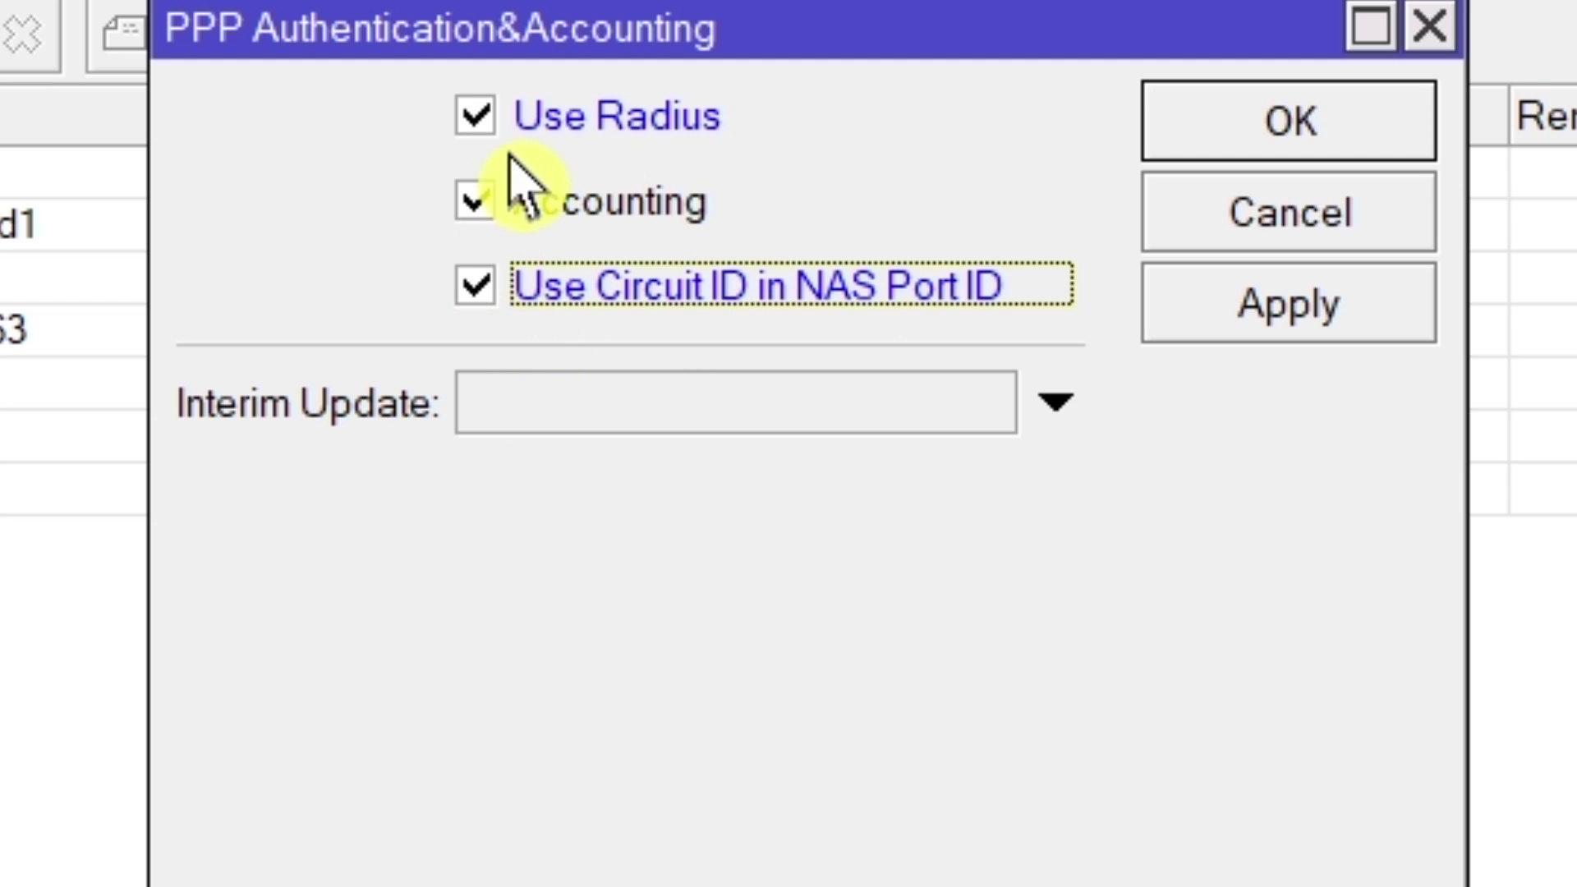
left_click(1263, 296)
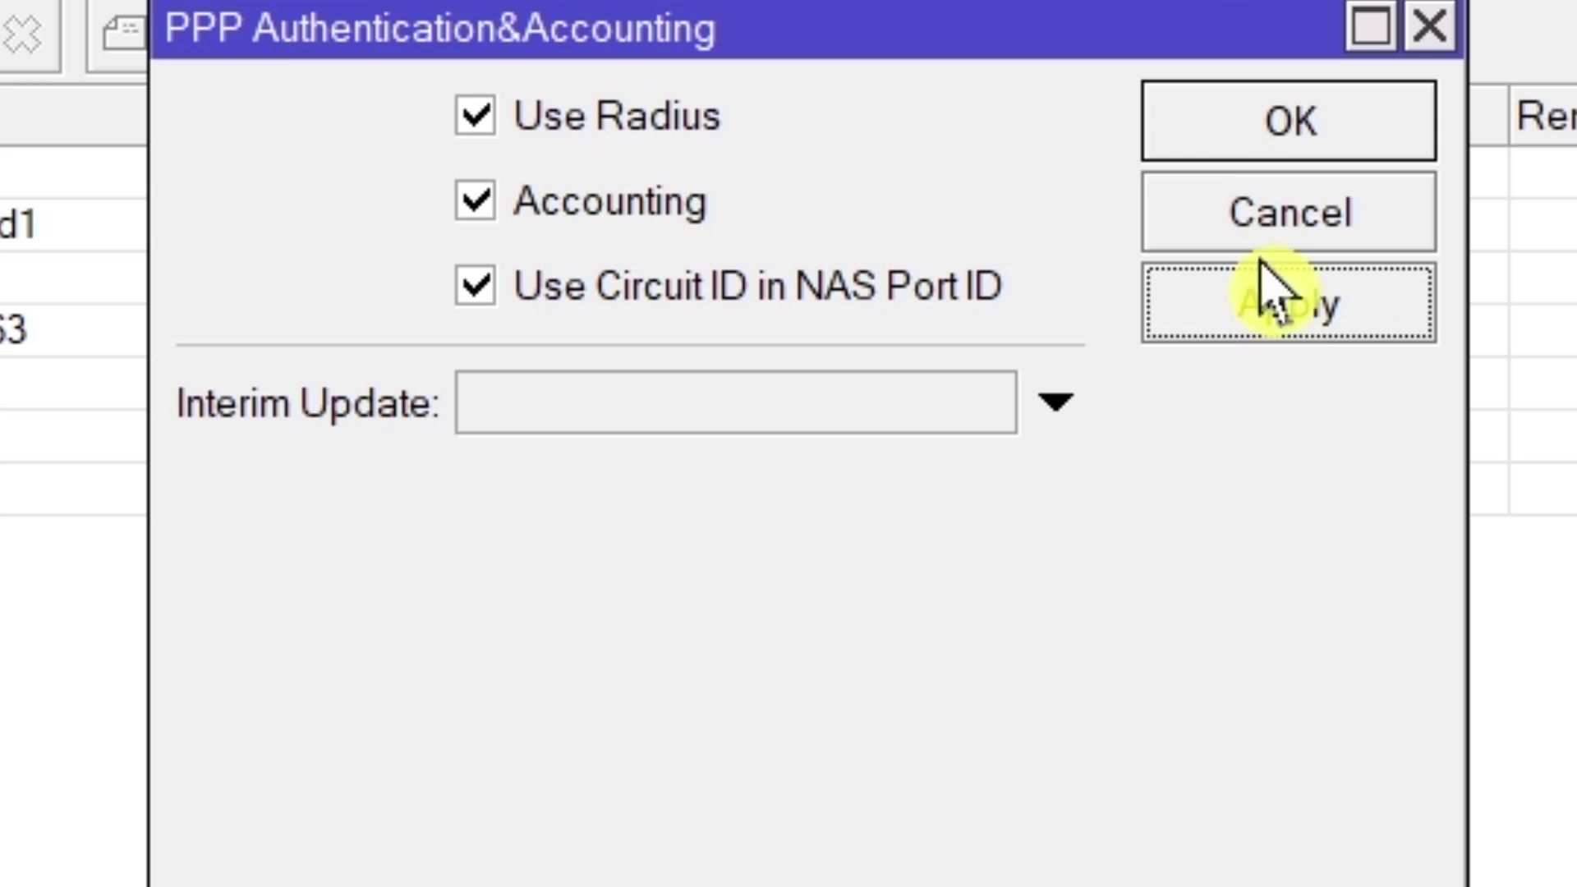
left_click(1265, 138)
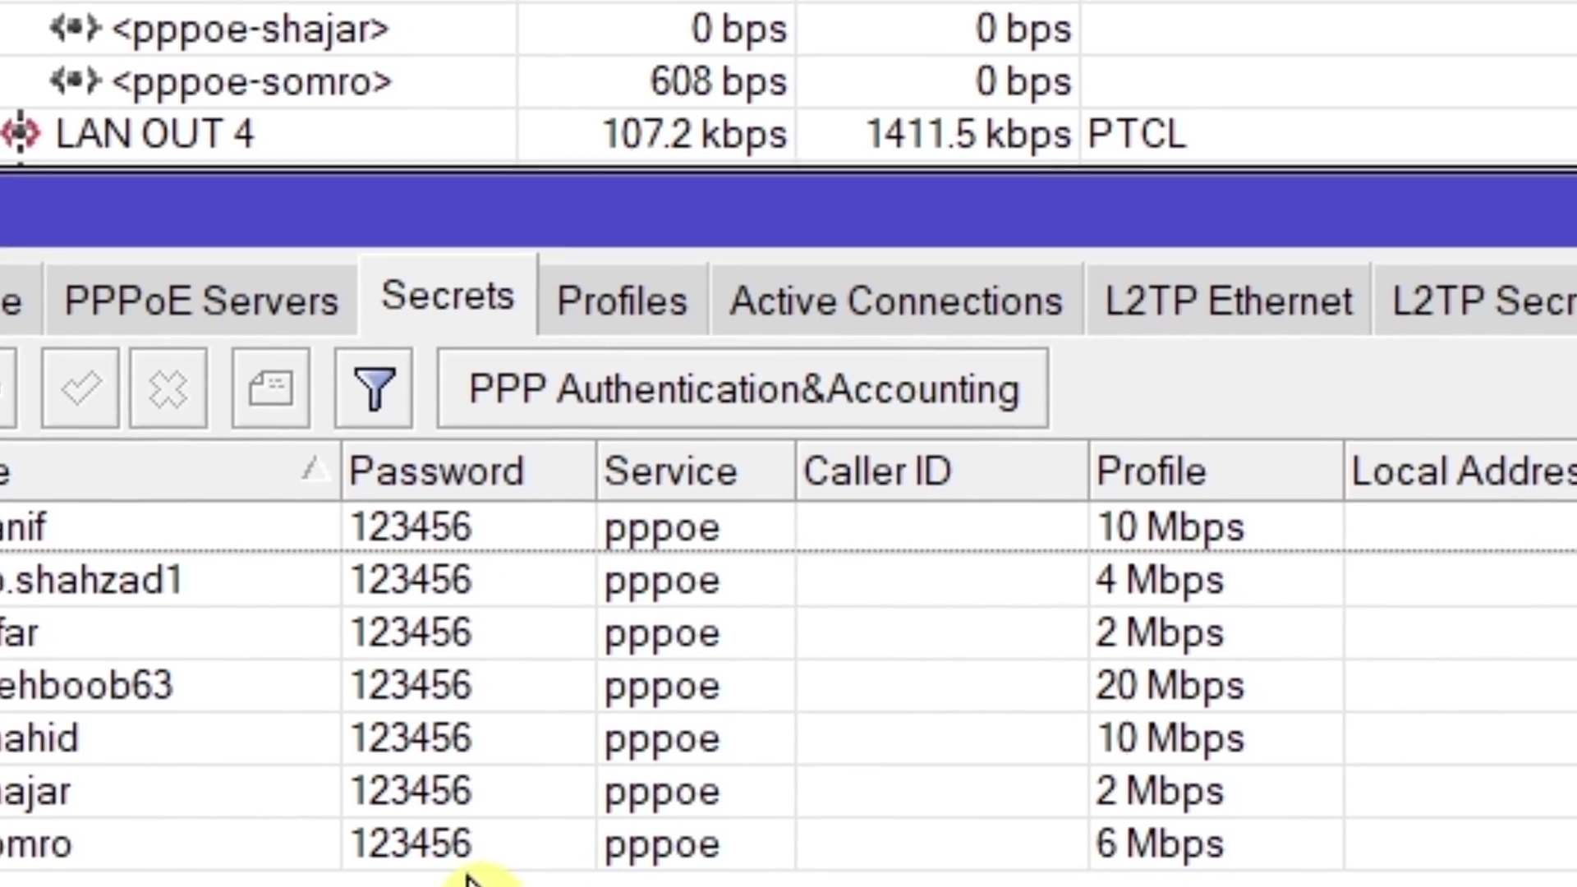
left_click(780, 394)
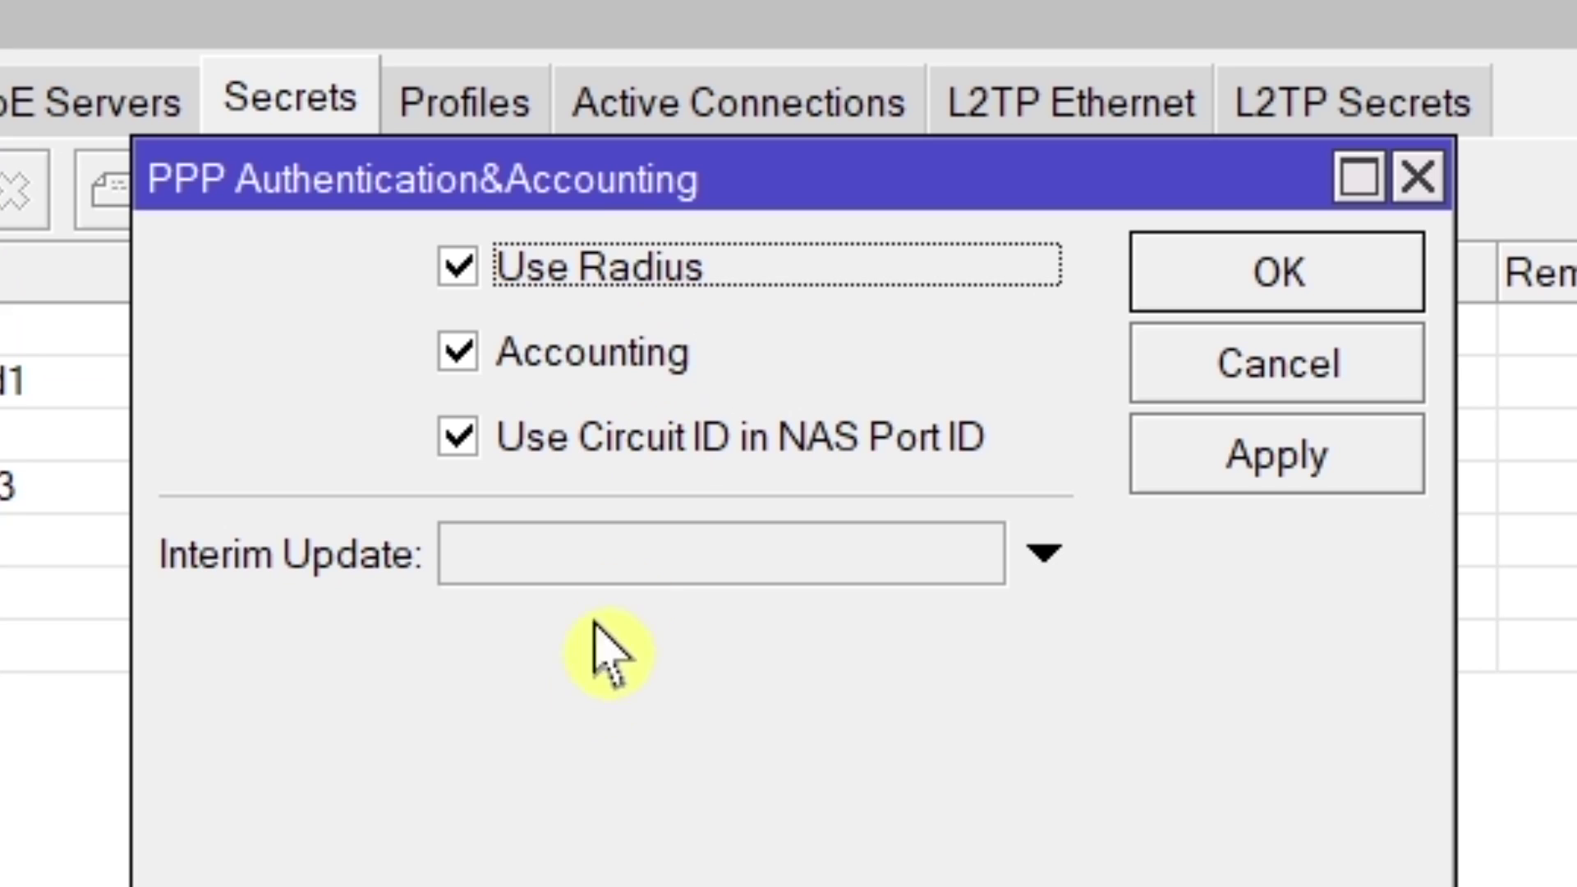
left_click(1422, 183)
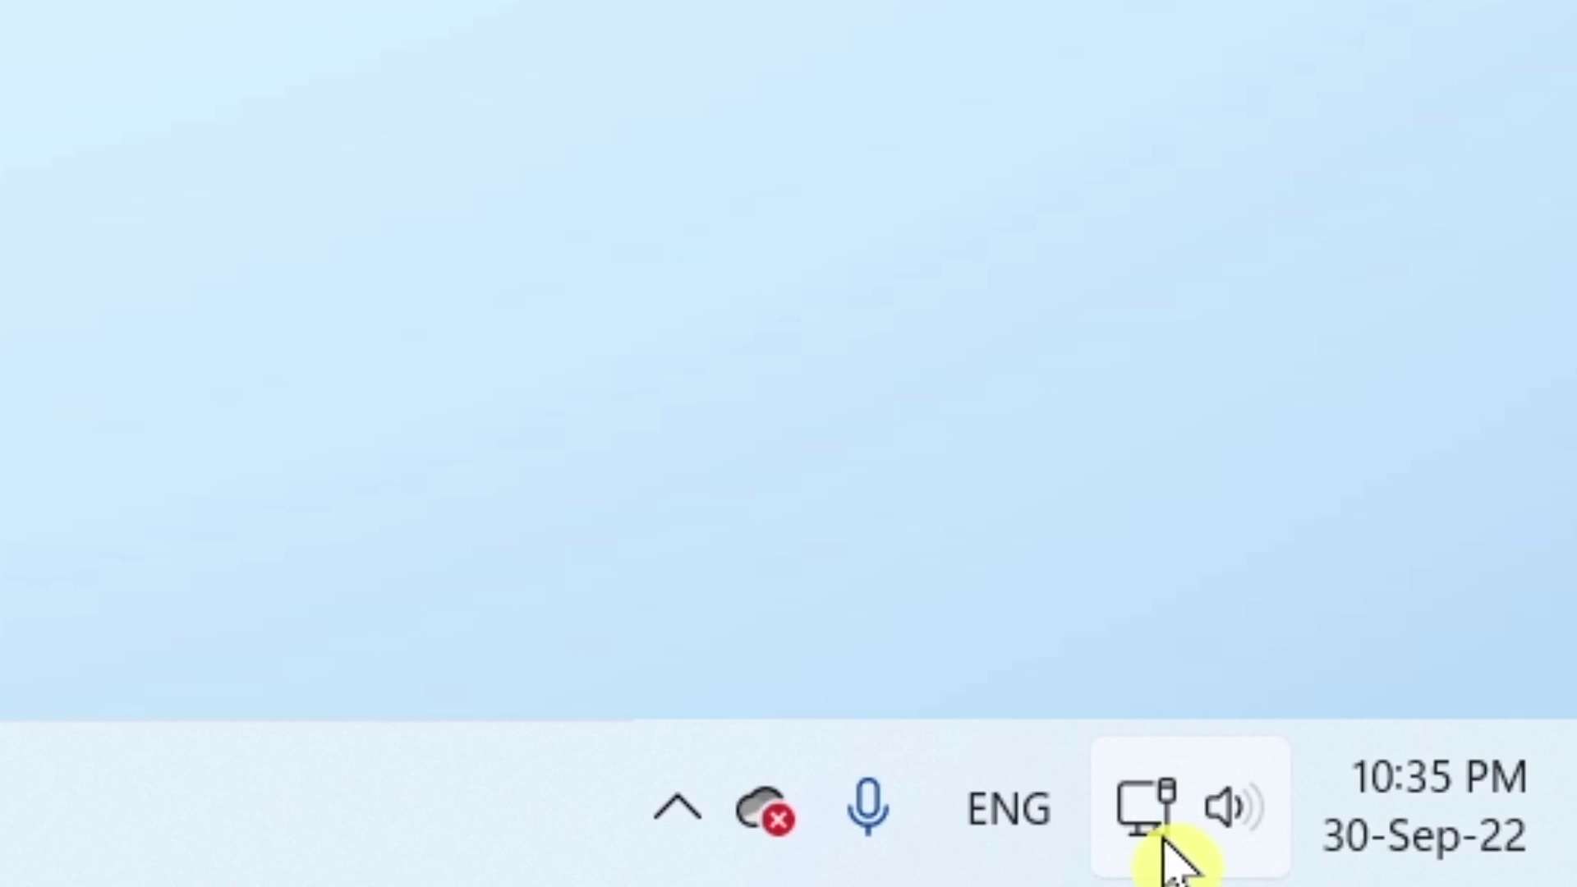
From quick settings, open Settings > Network & internet > Dial-up to list Broadband Connection and Broadband Connection 2.
left_click(1164, 850)
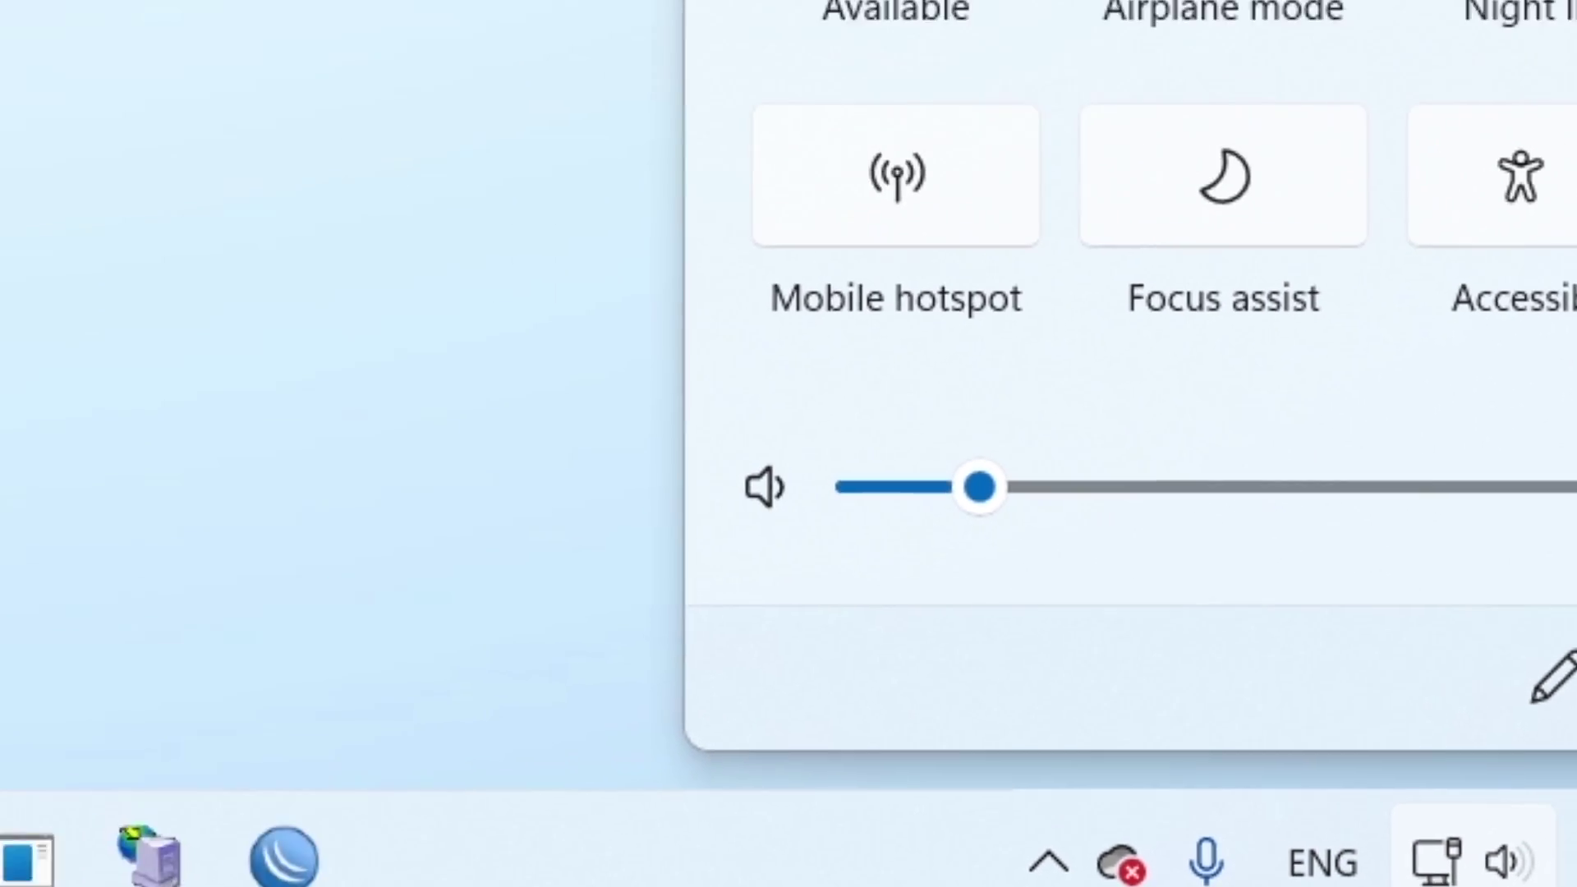
left_click(1573, 678)
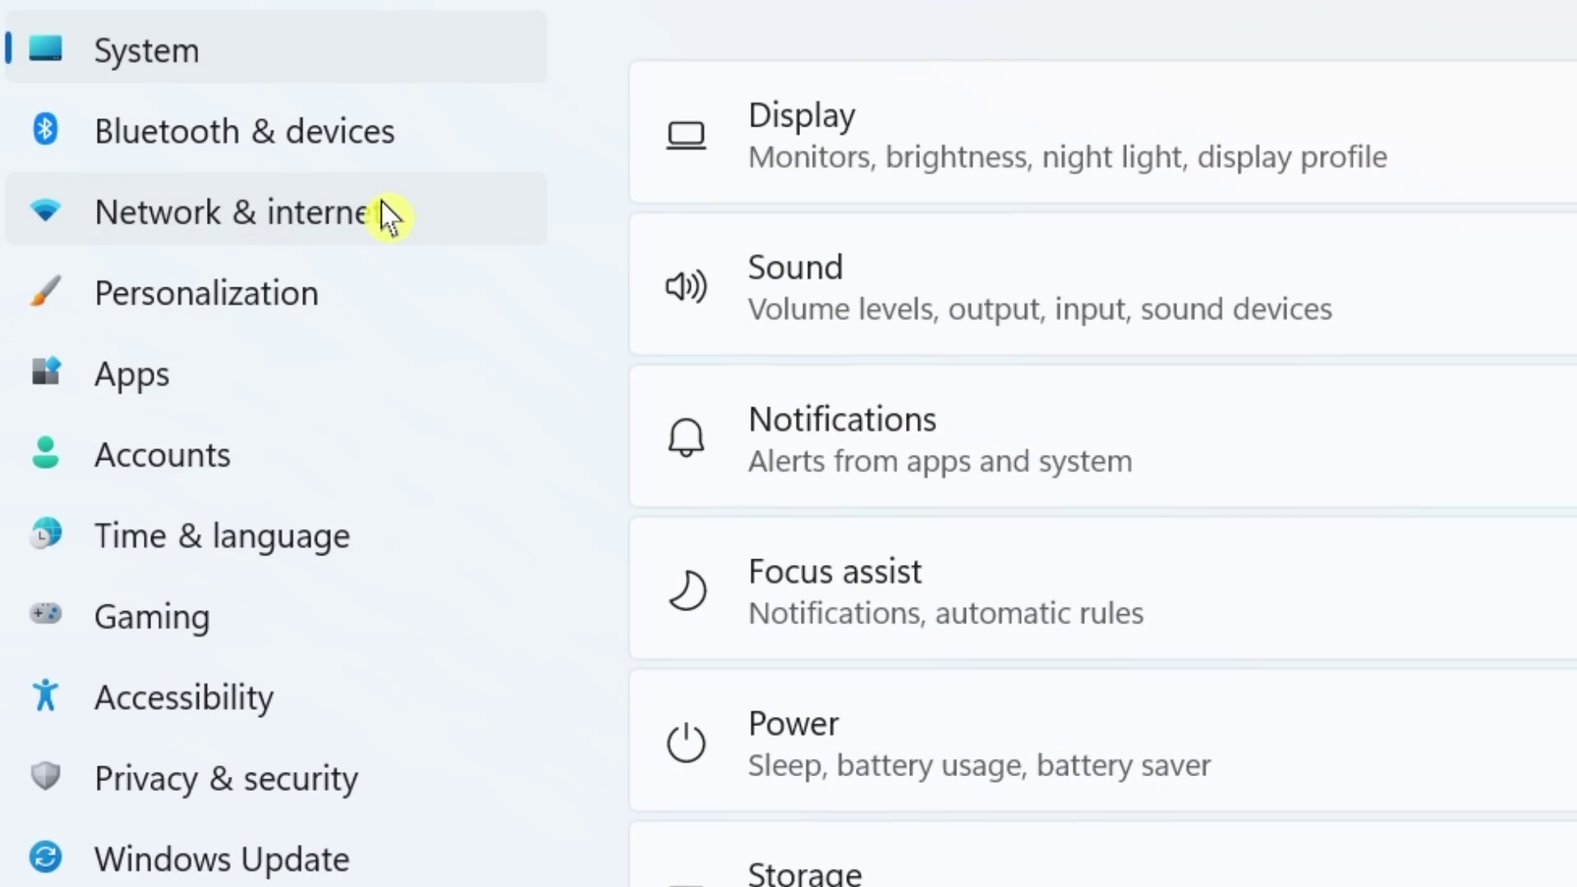
left_click(304, 242)
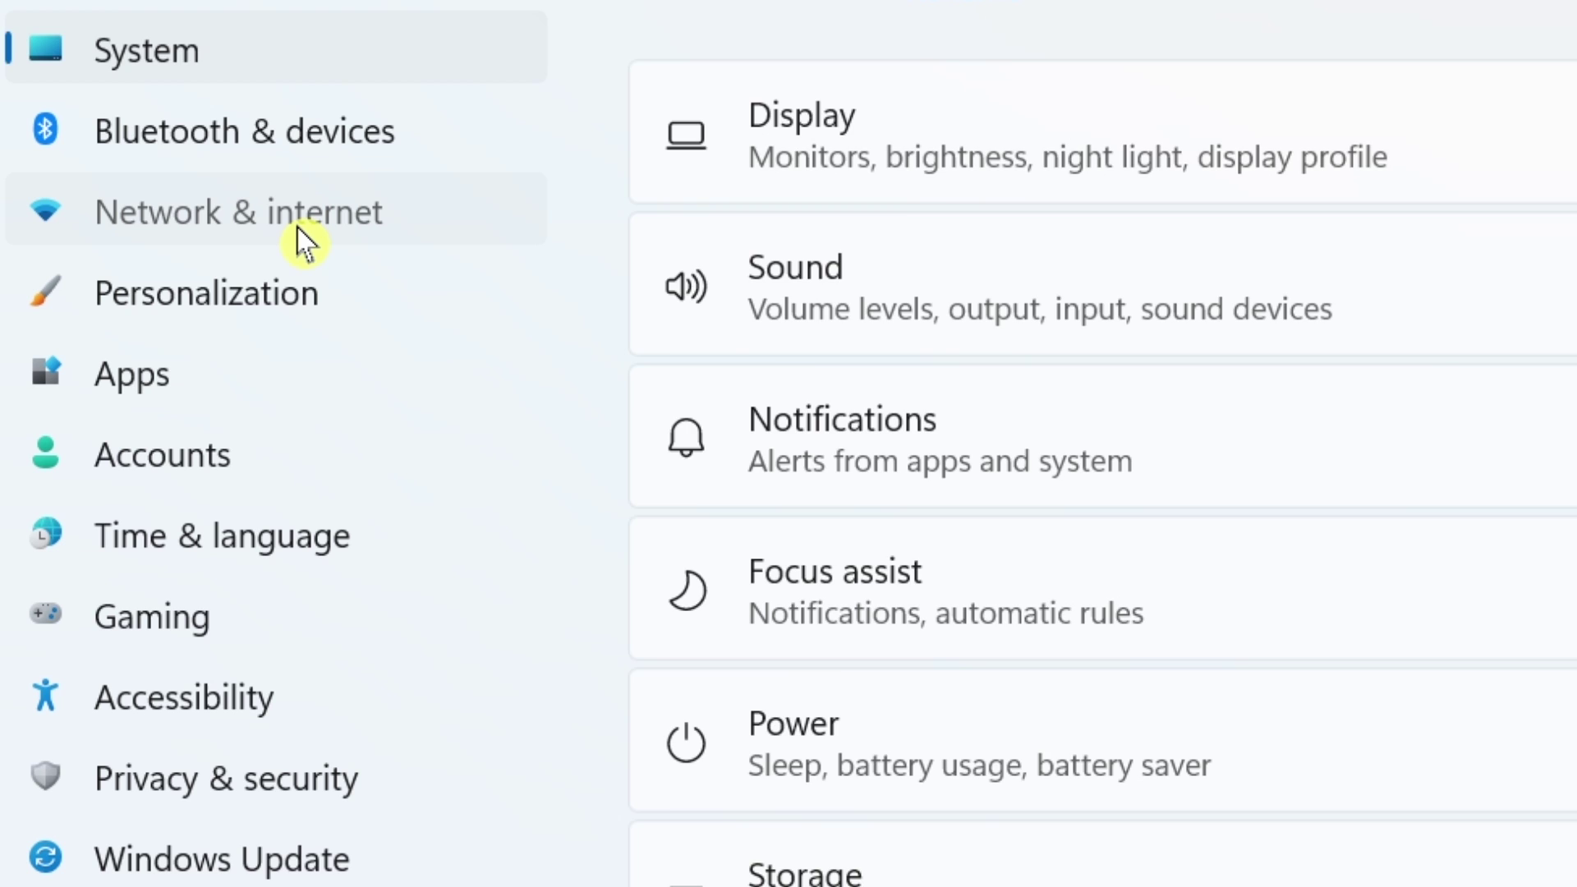
scroll(1297, 298, "down", 1)
scroll(1298, 131, "down", 1)
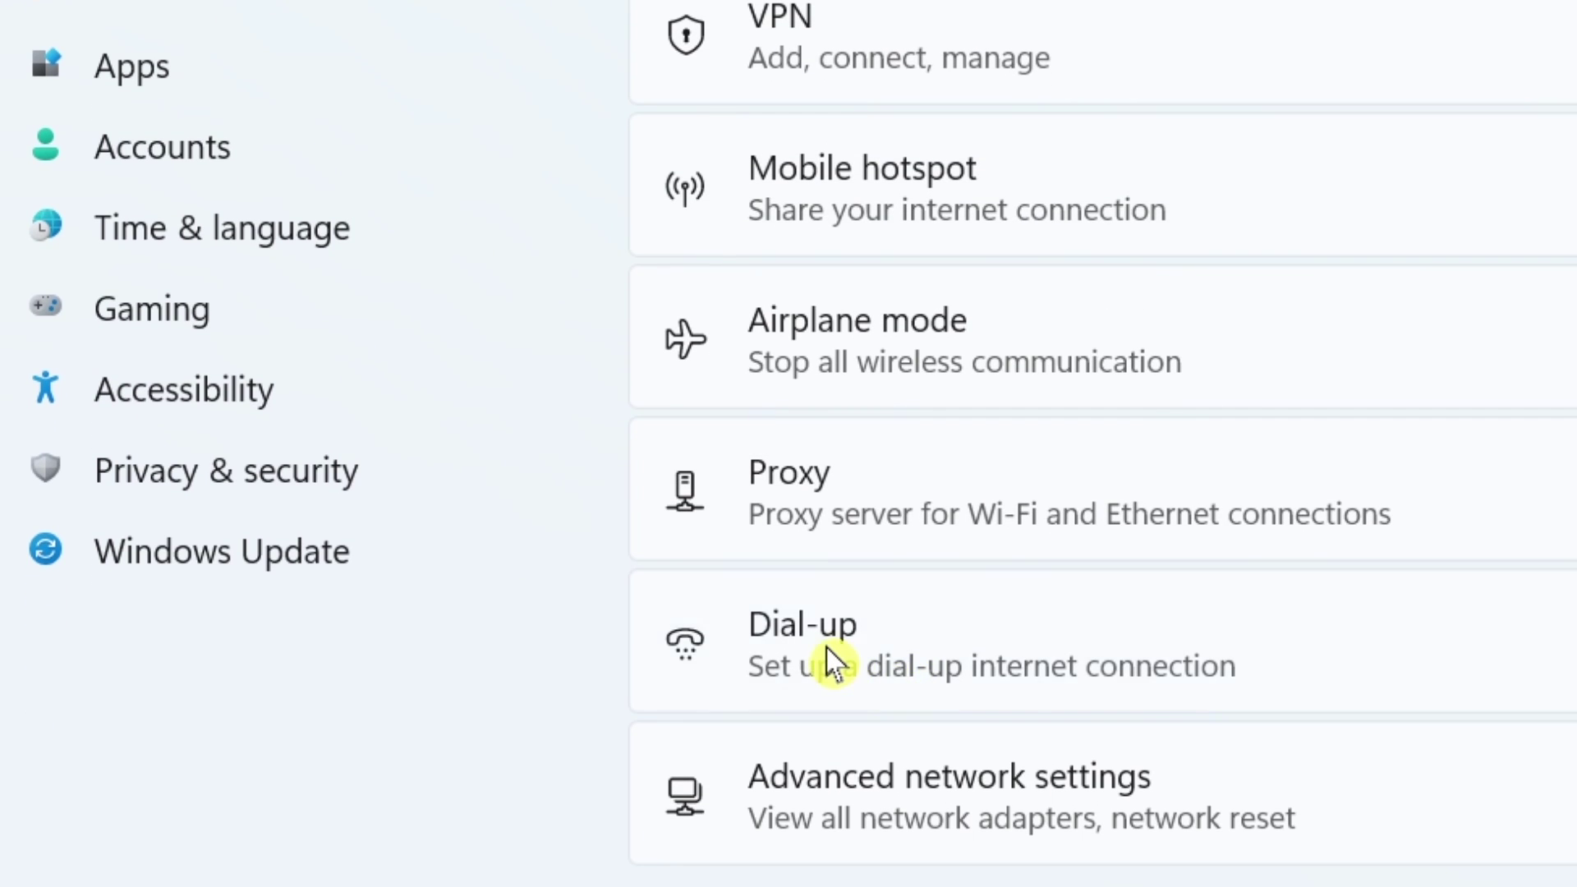
left_click(831, 661)
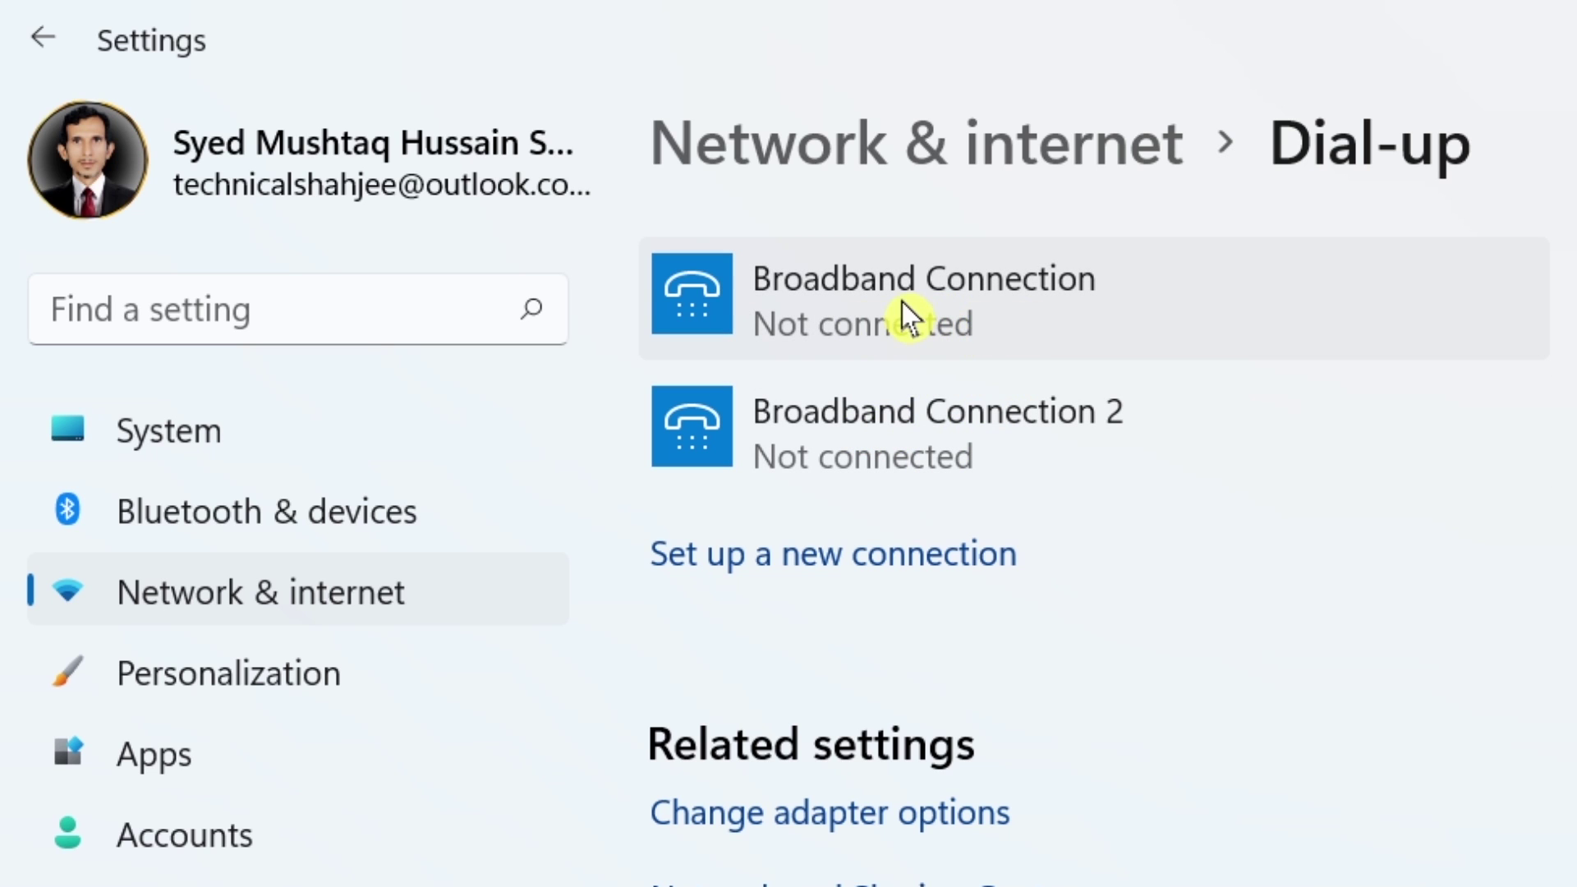
Connect Broadband Connection, entering the user name and password in Windows Security and checking the password.
left_click(974, 294)
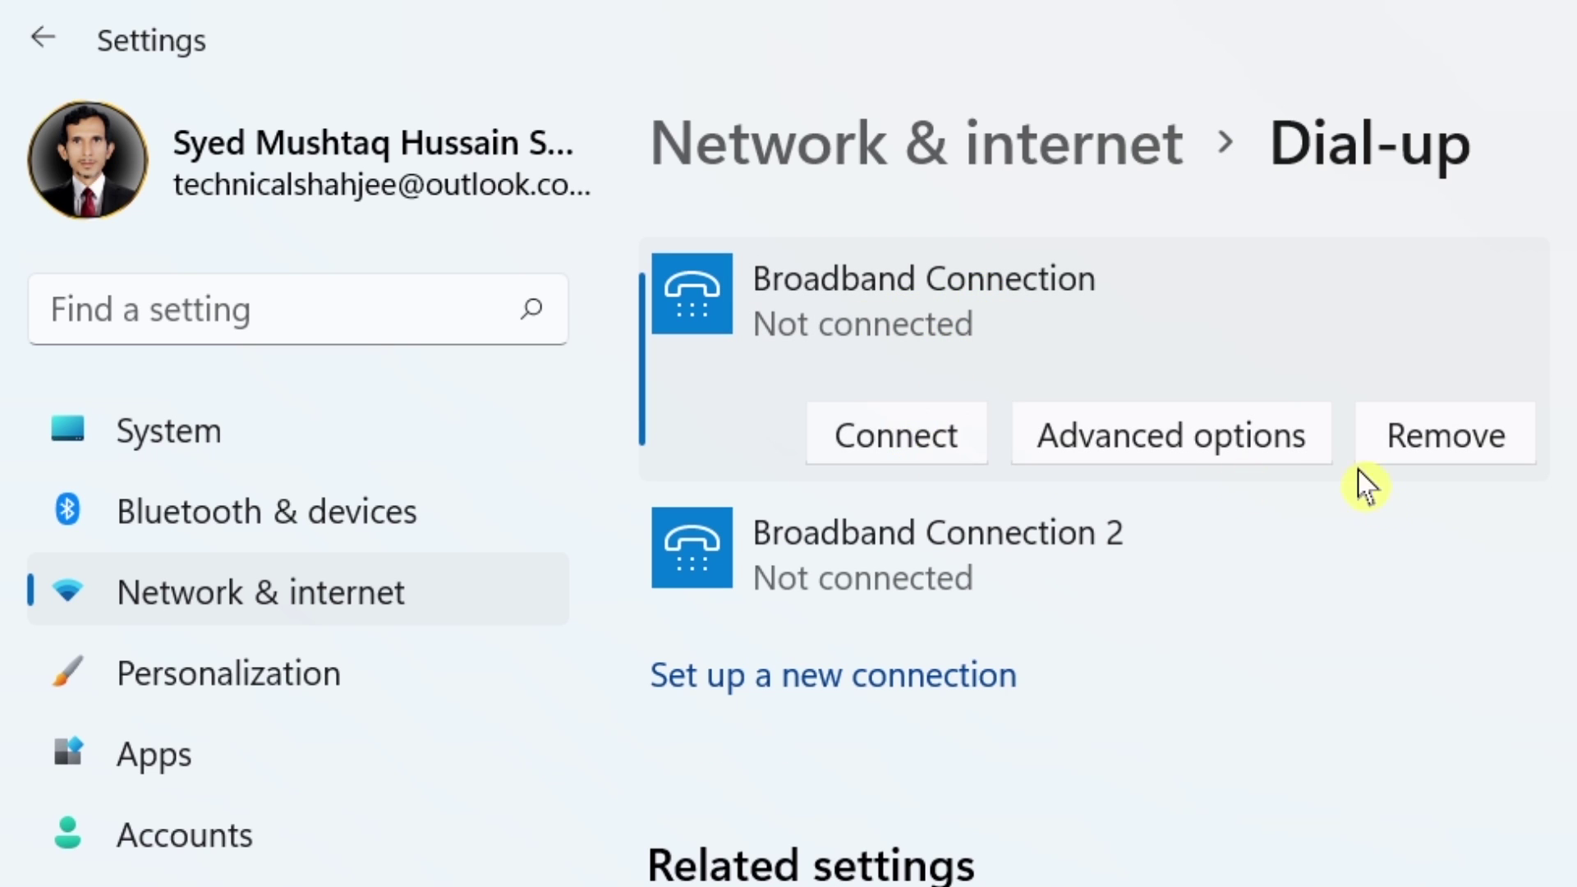
left_click(936, 443)
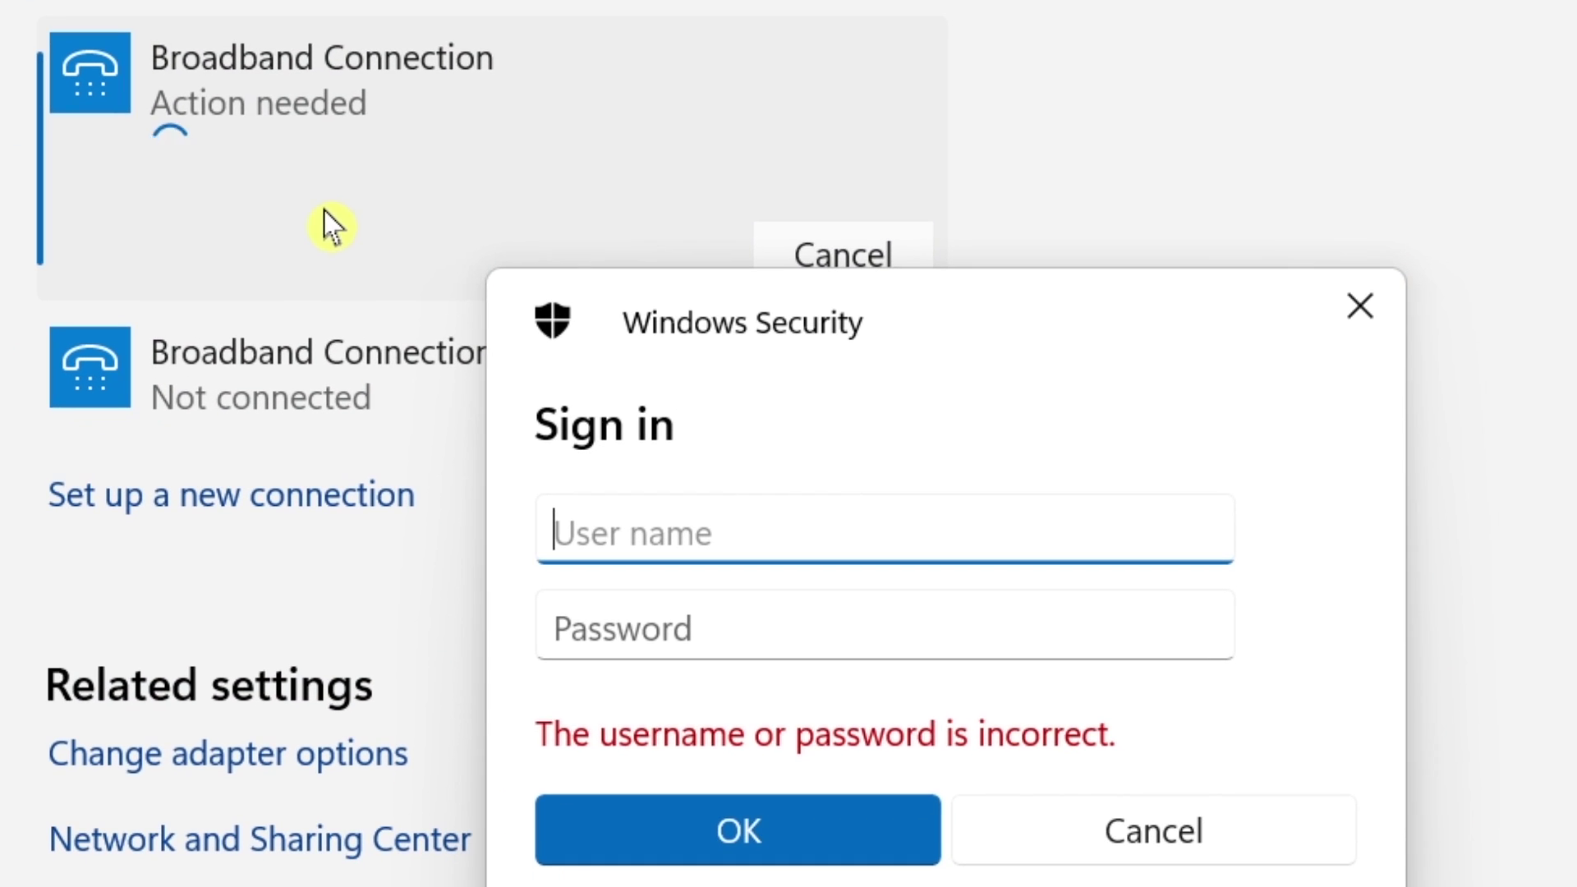
left_click_drag(919, 334, 973, 13)
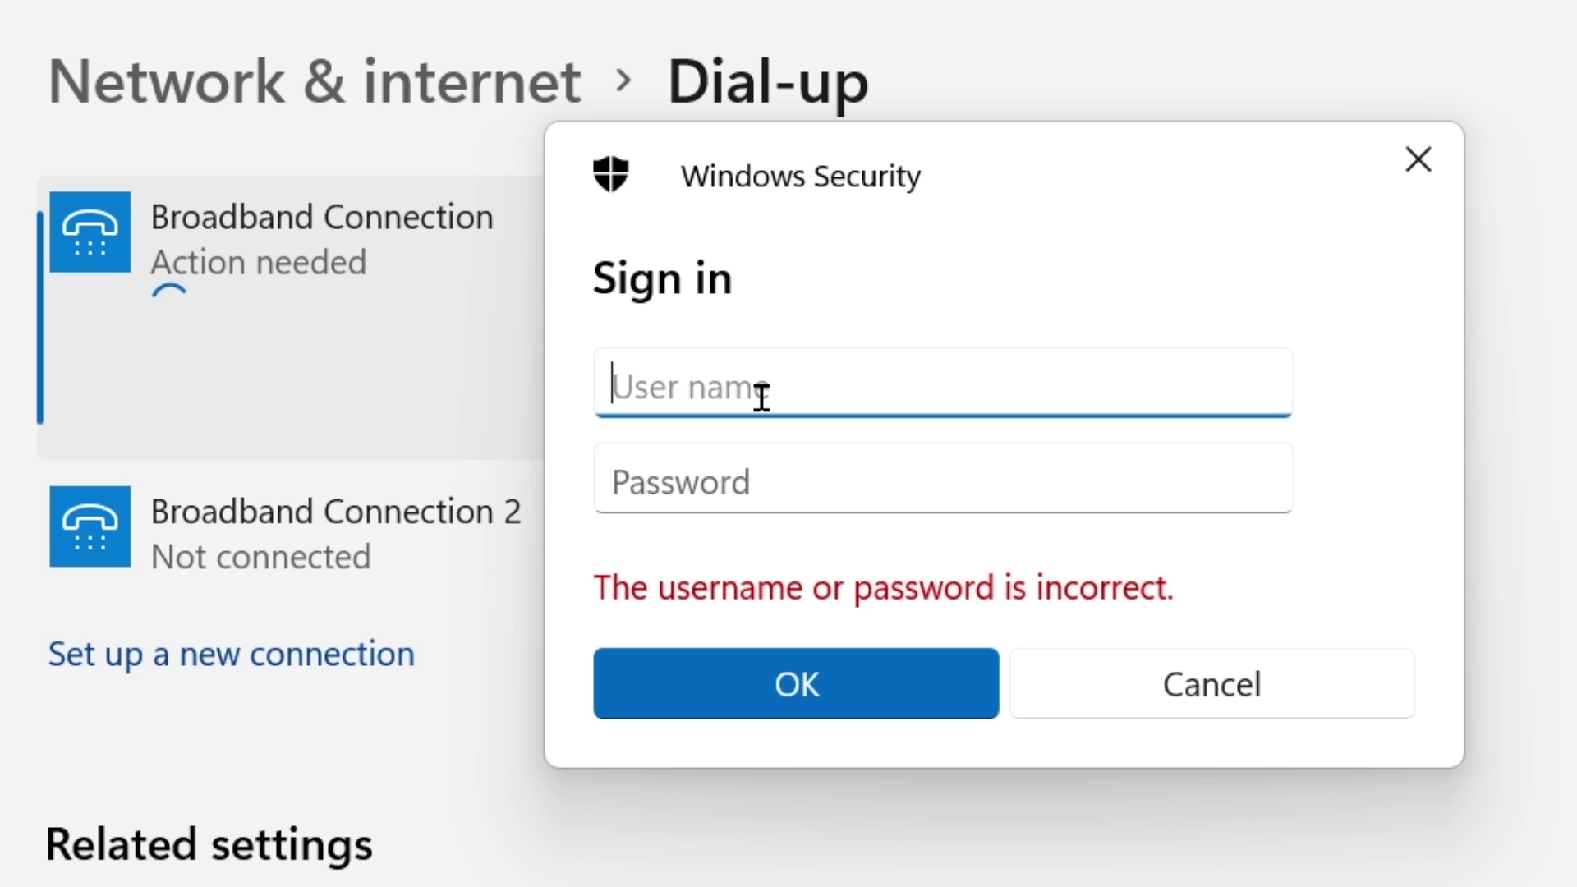
type("1234")
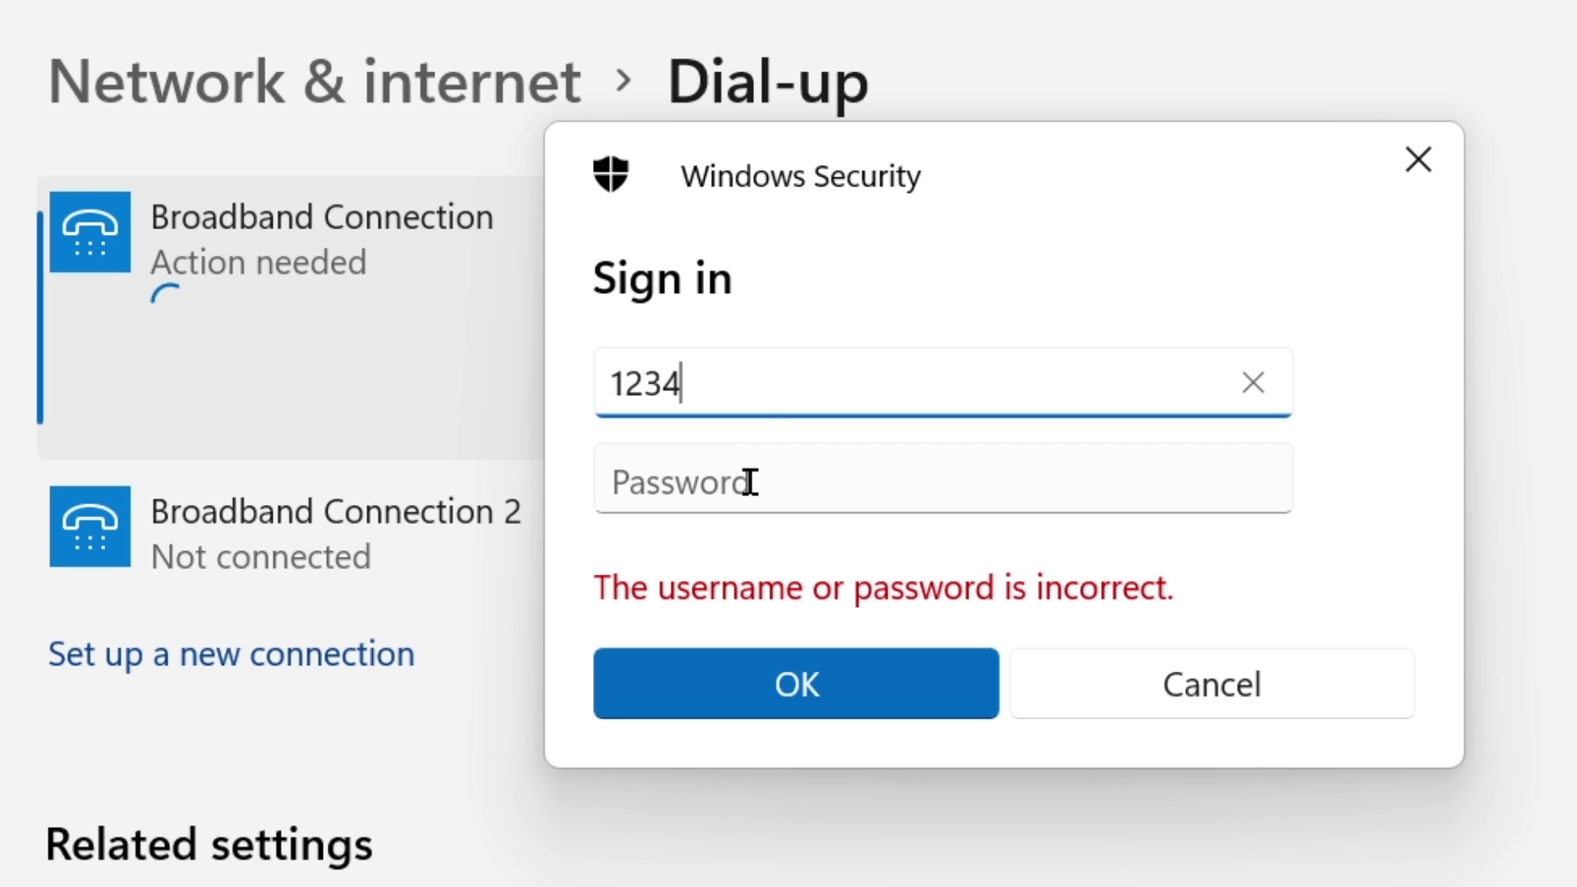
left_click(750, 483)
type("12")
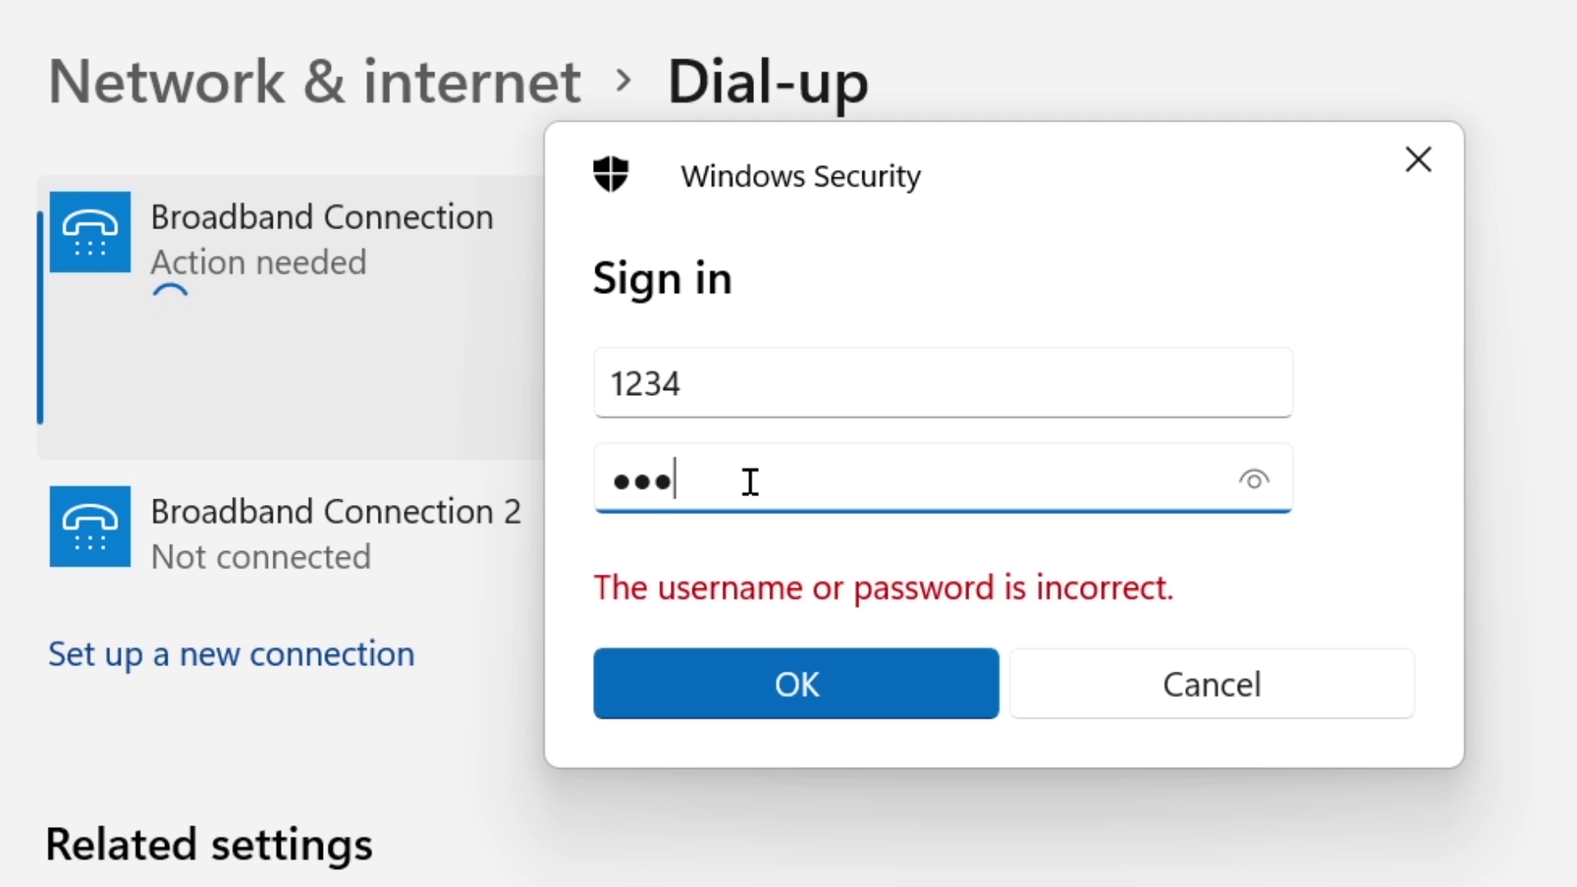
left_click(1248, 488)
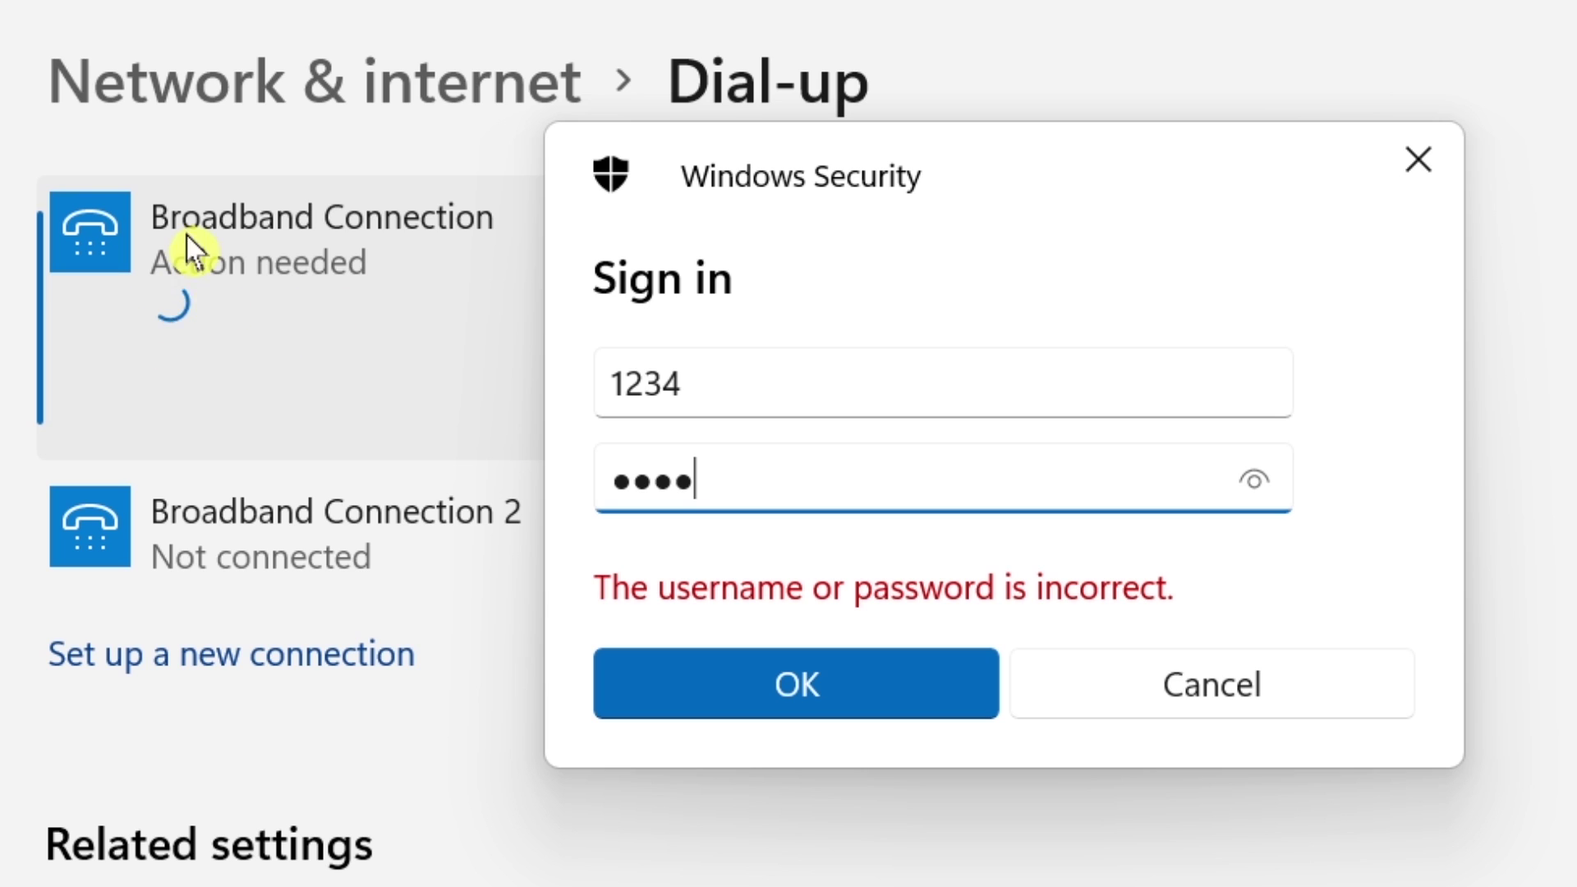
left_click(804, 693)
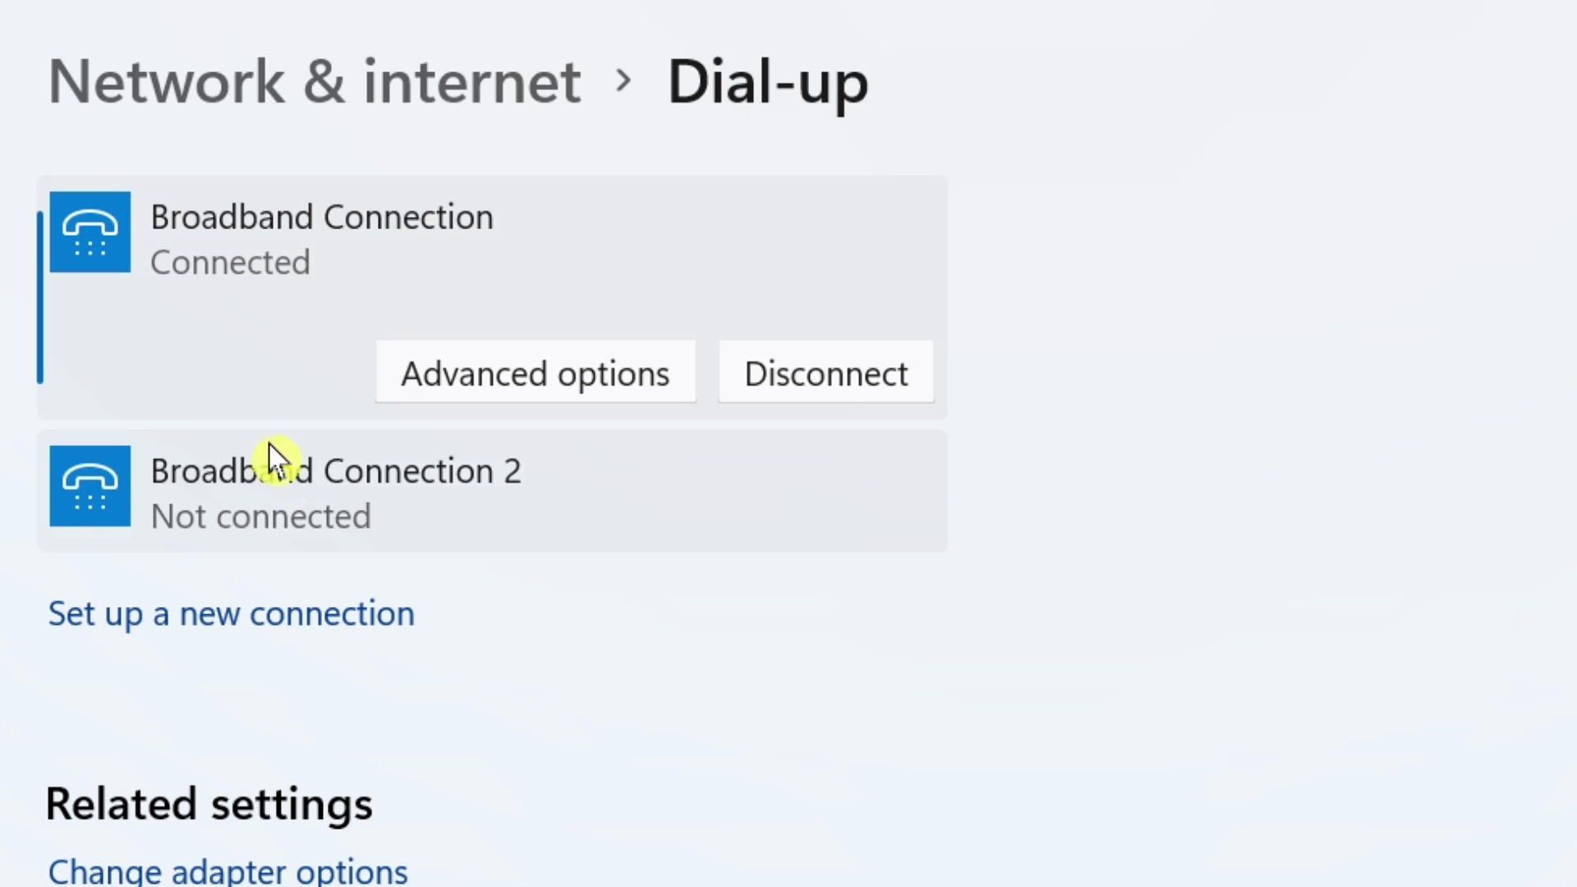
Try dialing Broadband Connection 2 and dismiss the resulting error.
left_click(301, 501)
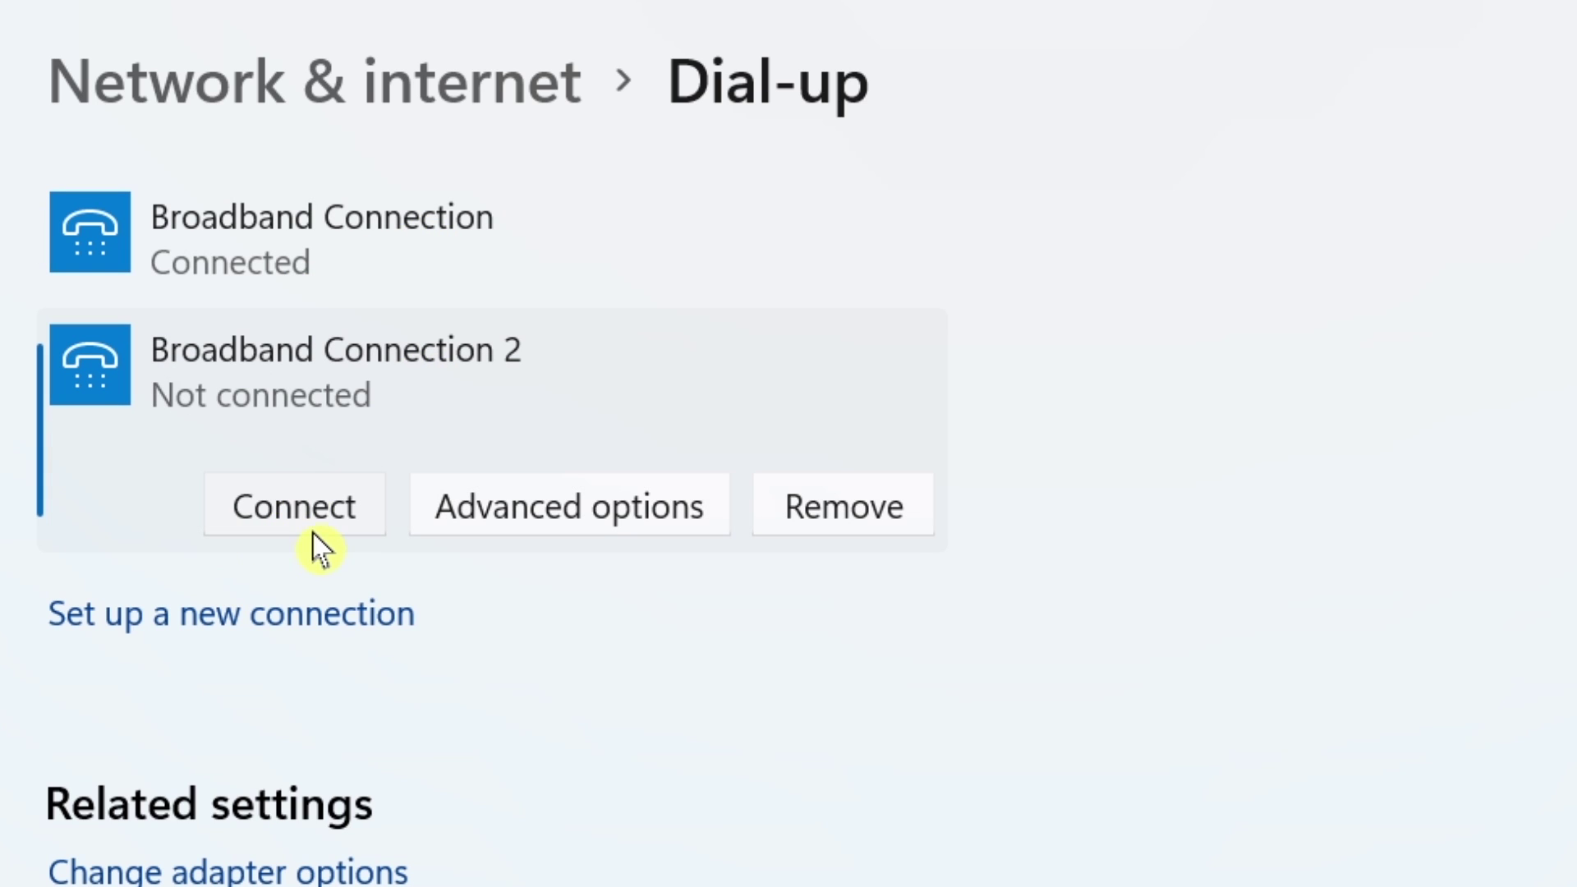
left_click(319, 526)
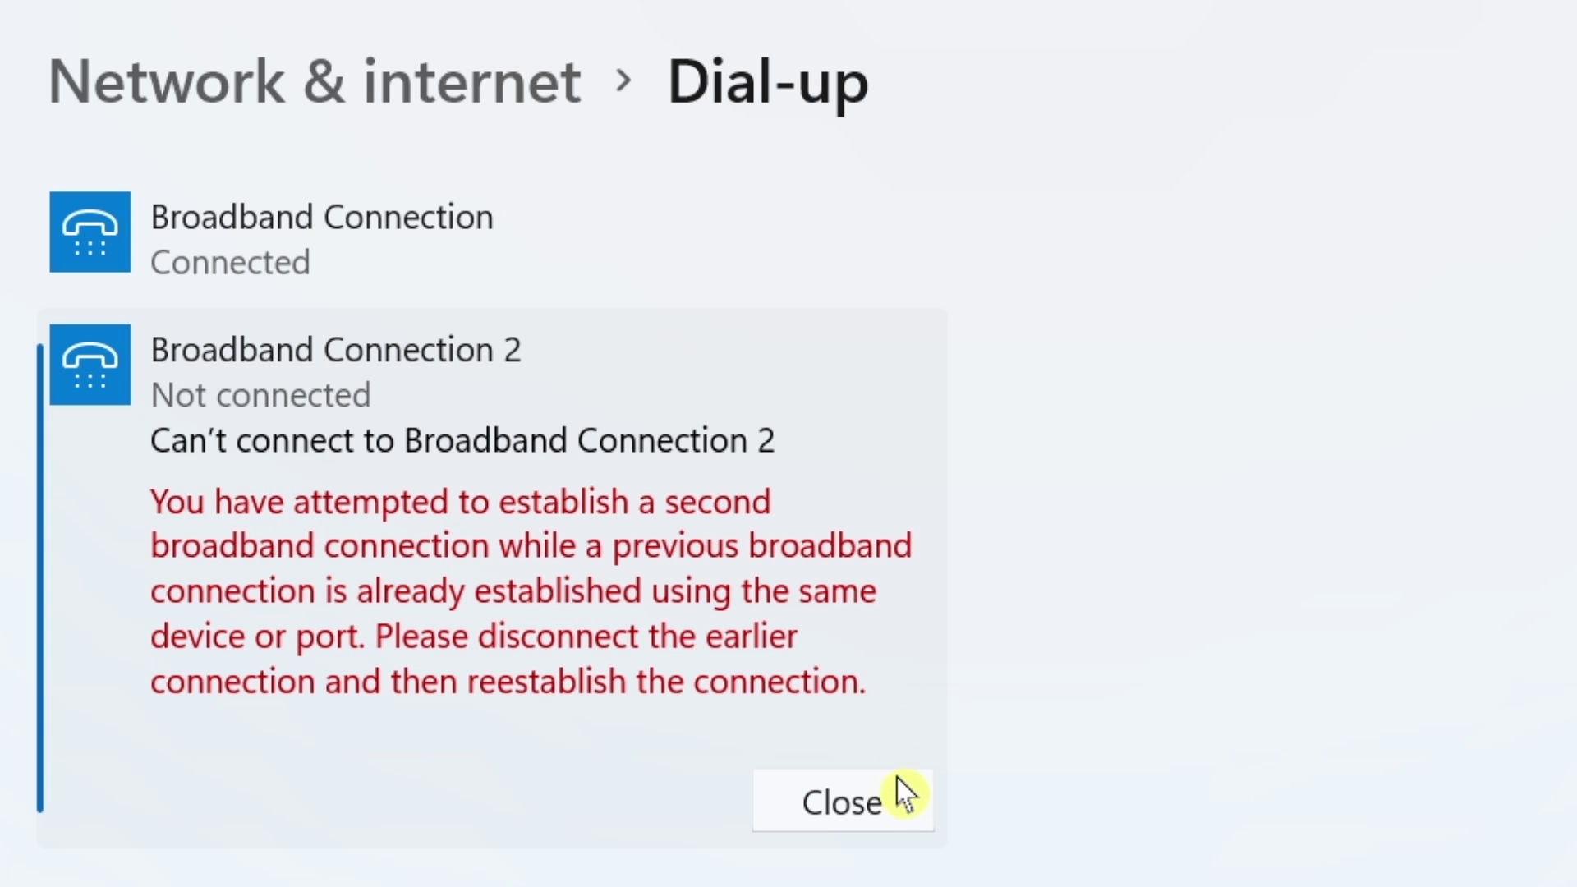
left_click(857, 802)
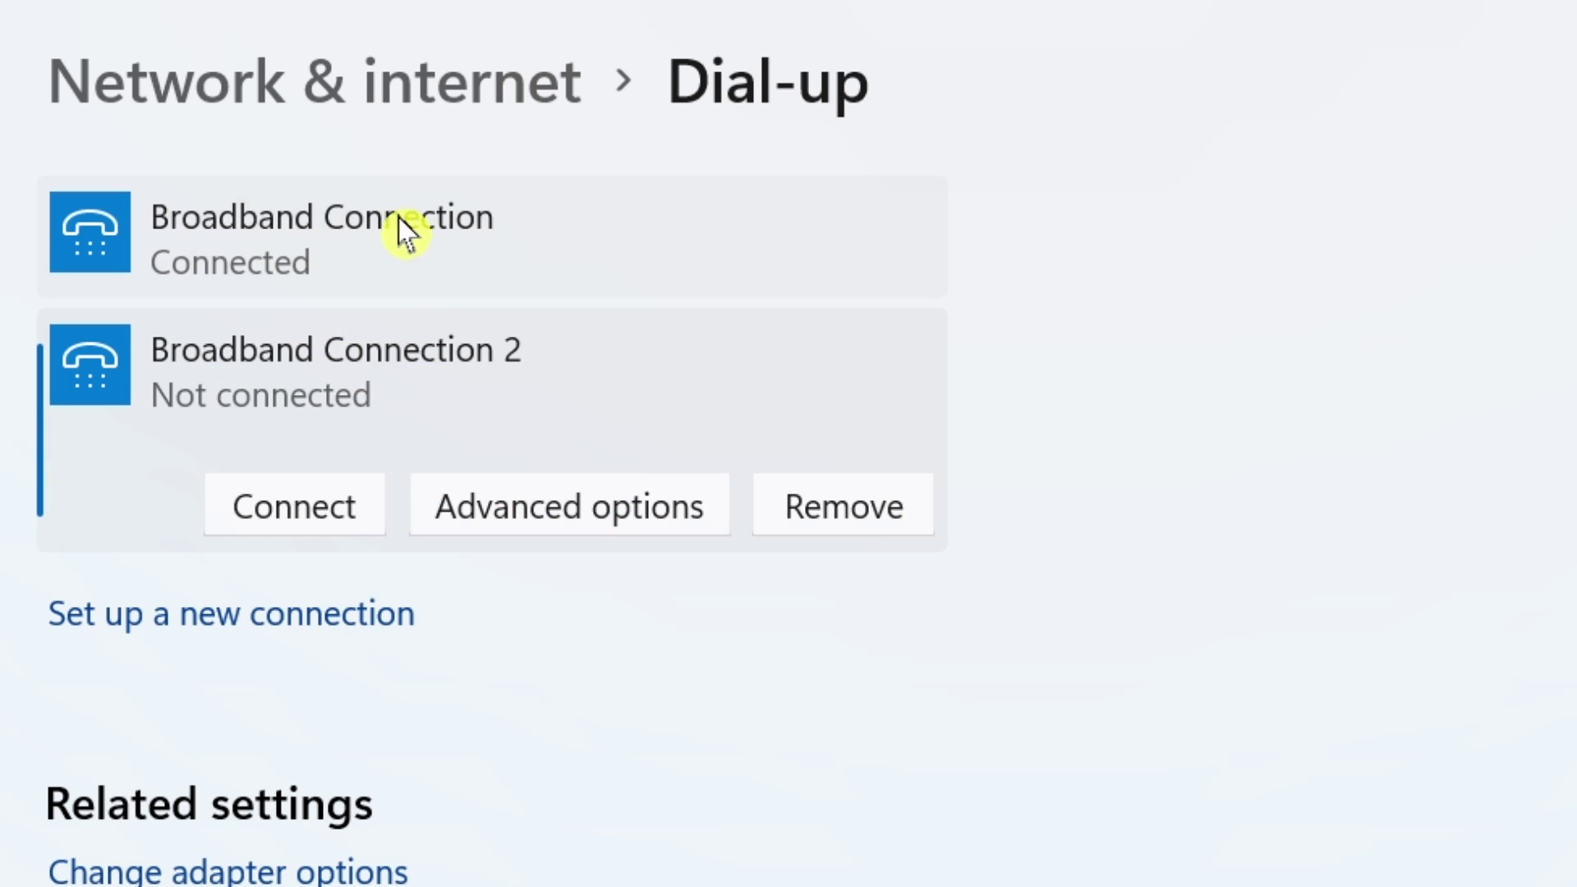
Disconnect Broadband Connection, then dial it again.
left_click(403, 233)
left_click(854, 392)
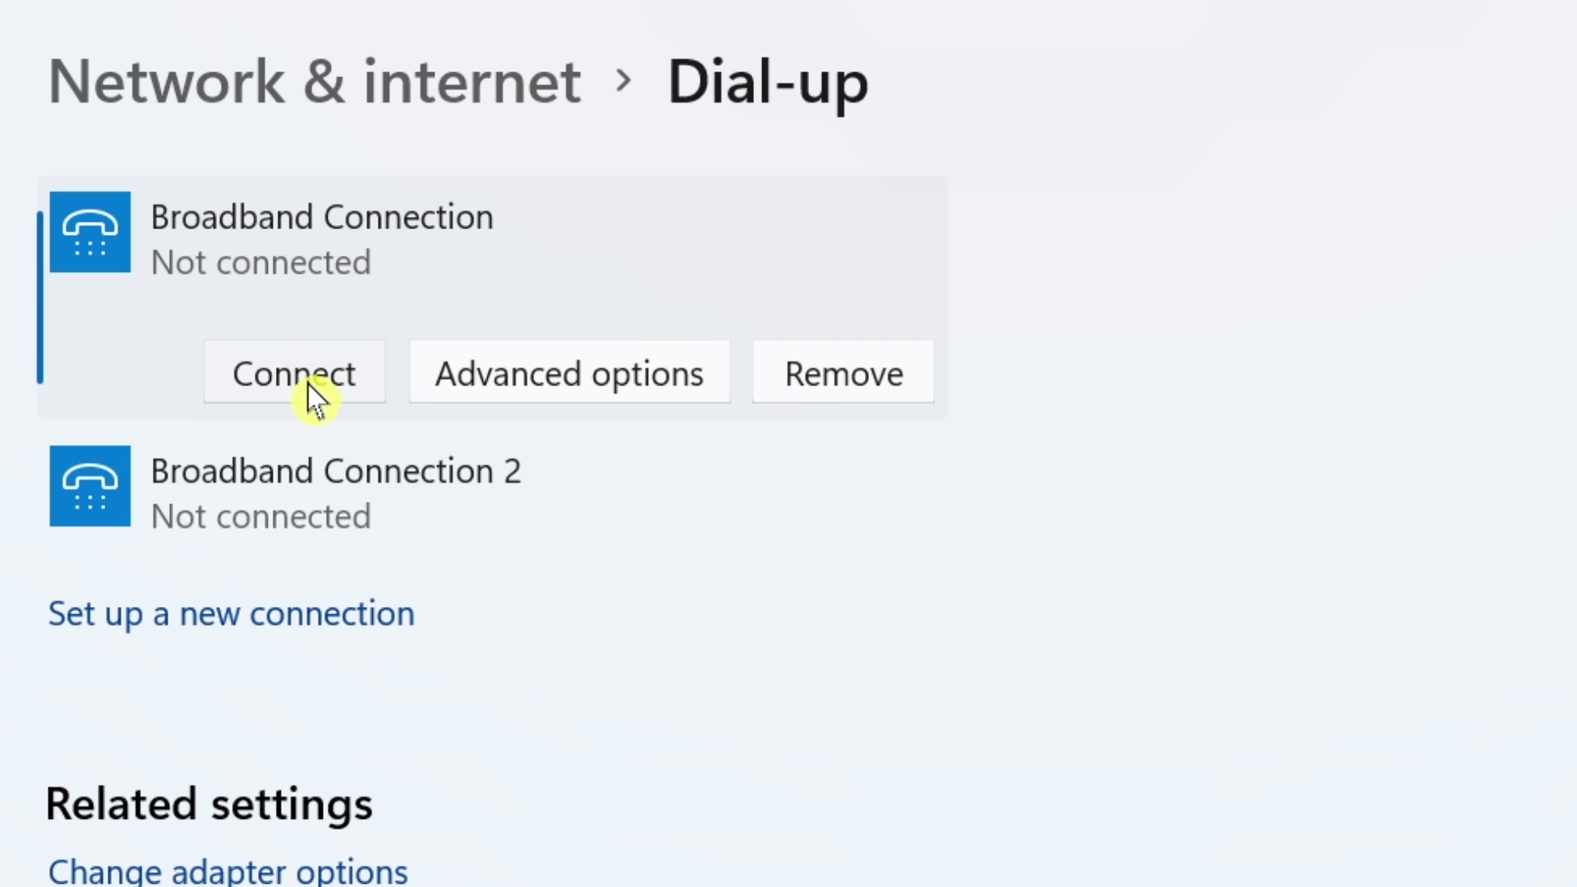
left_click(315, 400)
Enter the User Manager account's user name and password in the Sign in prompt, check it, and submit.
left_click_drag(954, 503, 989, 123)
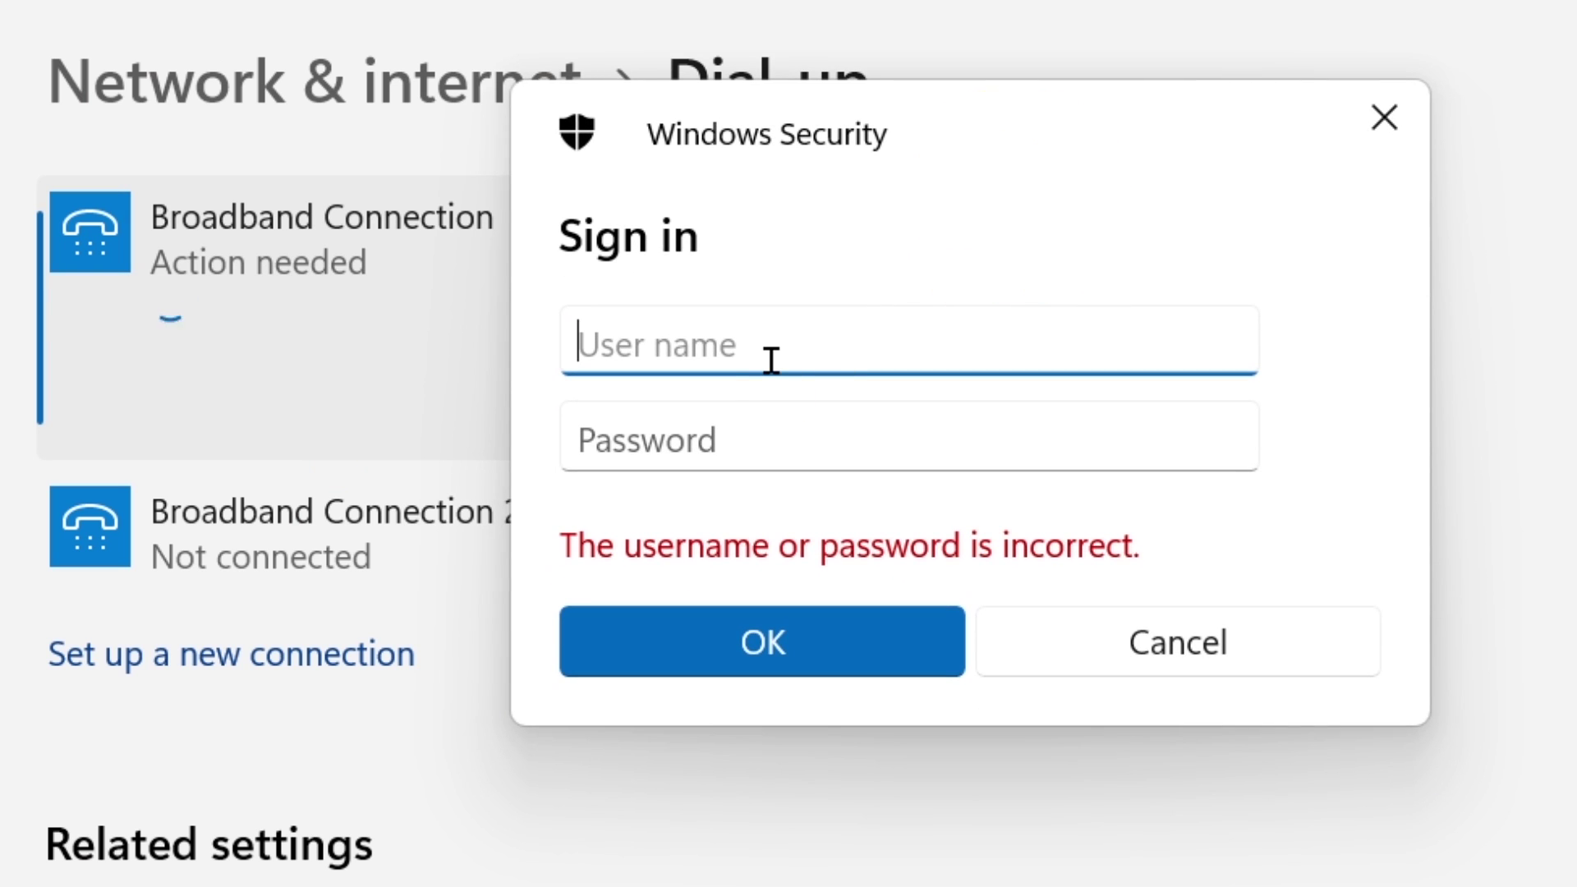
type("12345")
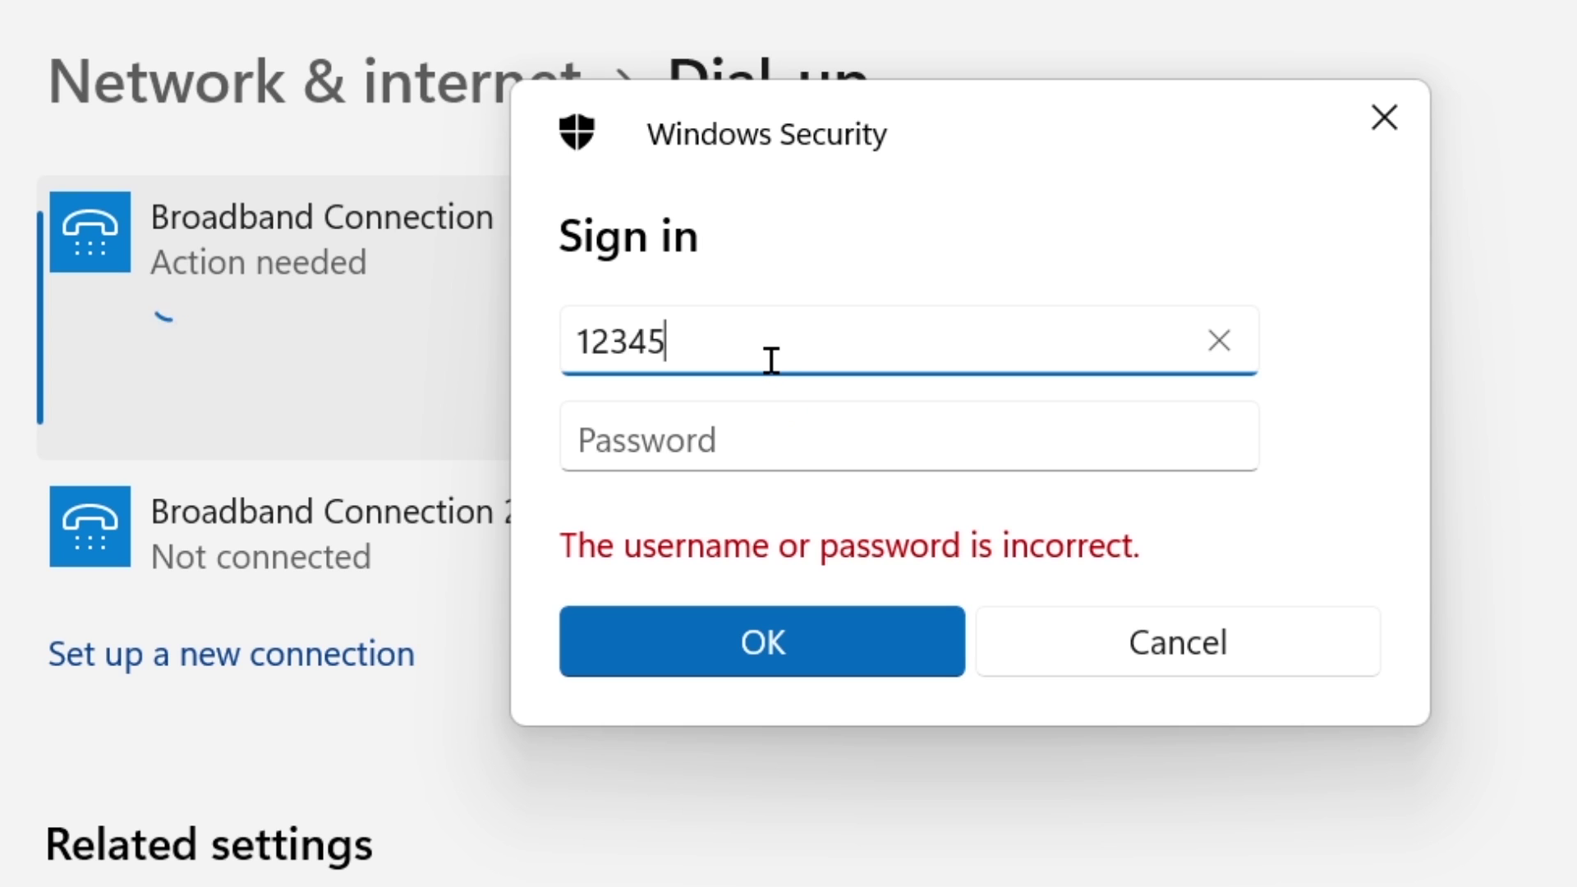
left_click(762, 422)
type("1")
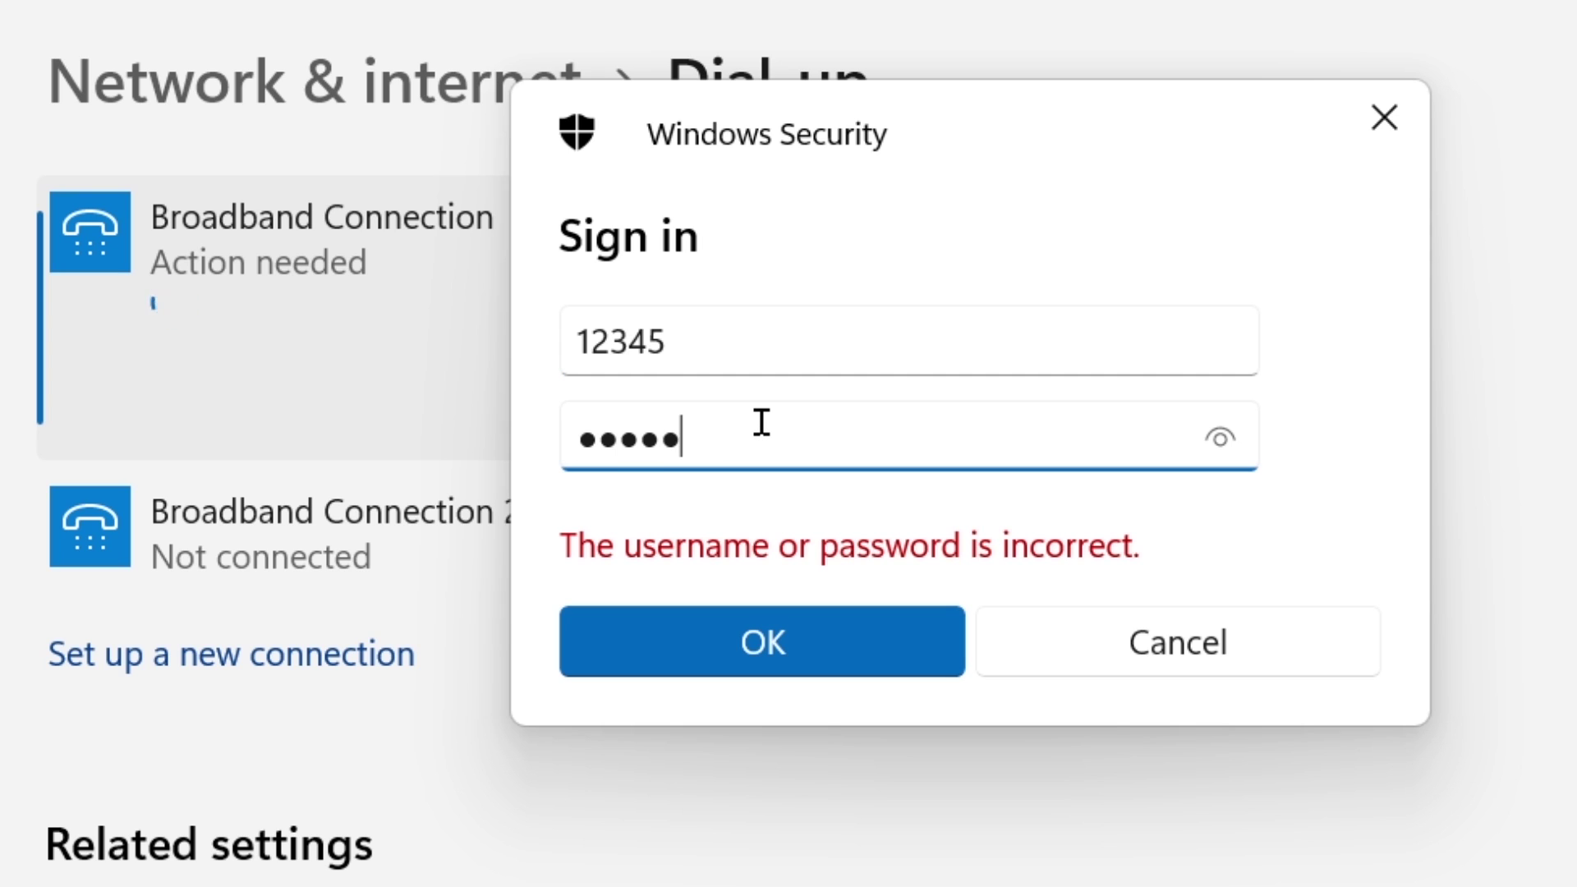
left_click(1220, 438)
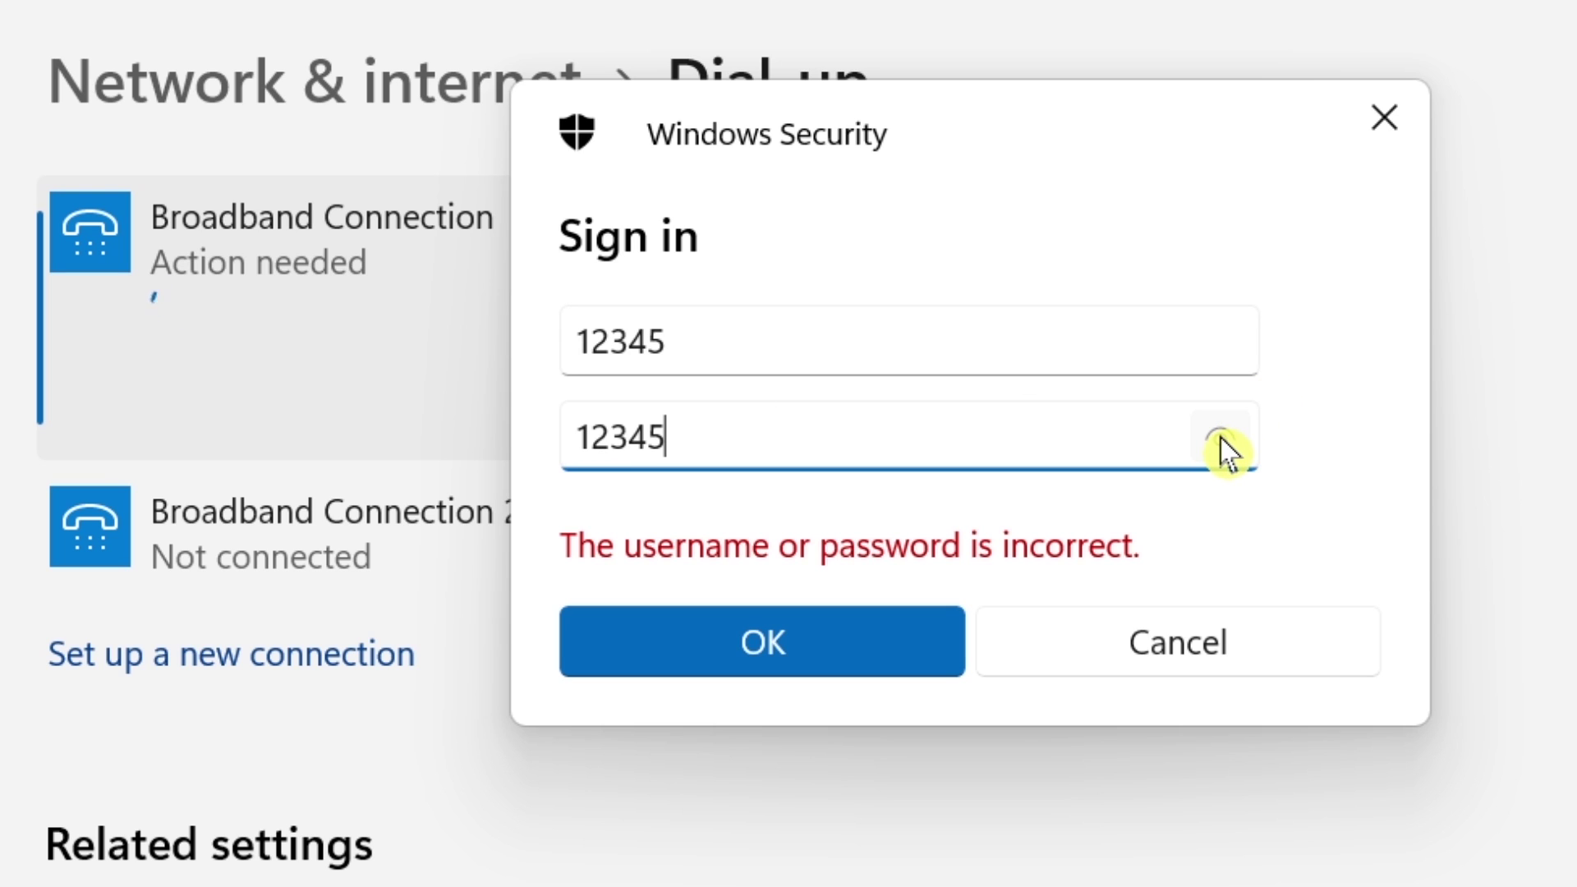
left_click(767, 665)
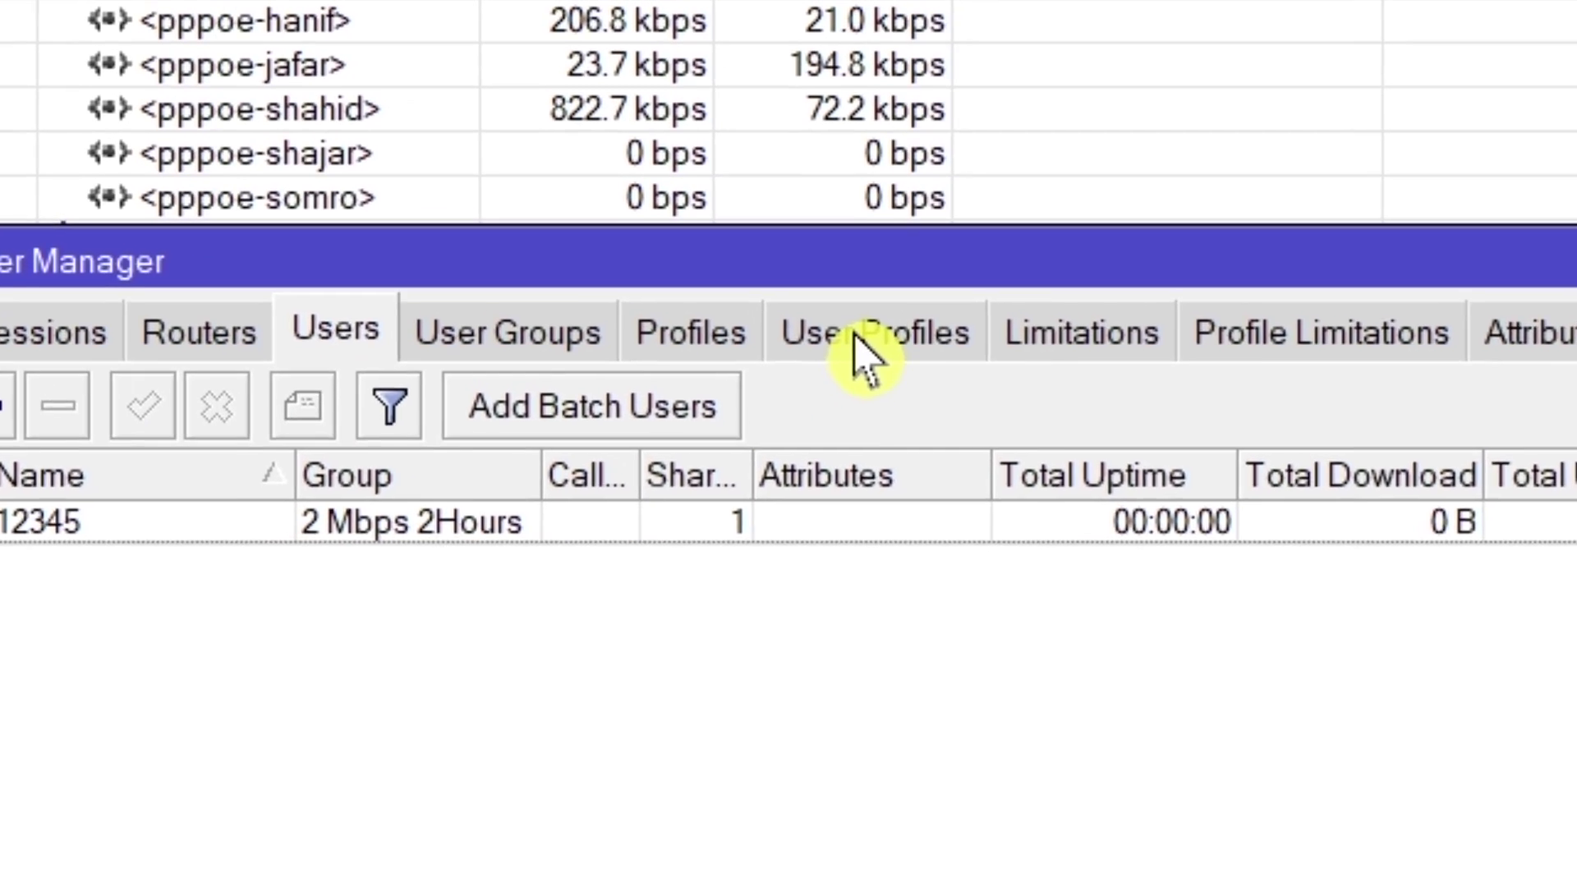
Check PPP Active Connections for the RADIUS-authenticated PPPoE session of the User Manager account.
left_click(856, 336)
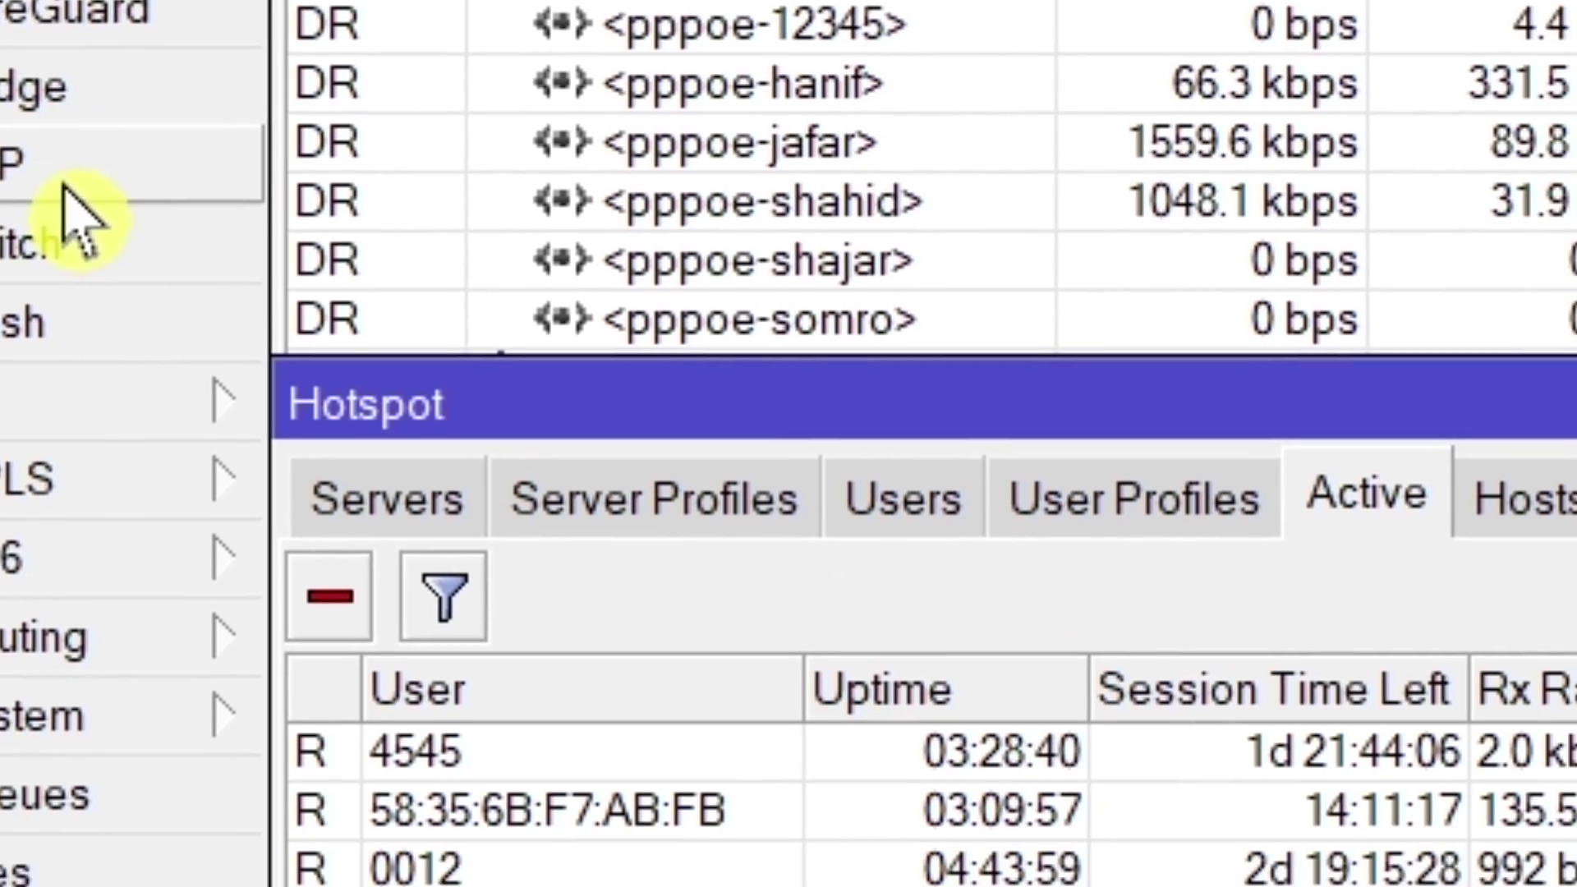
left_click(251, 431)
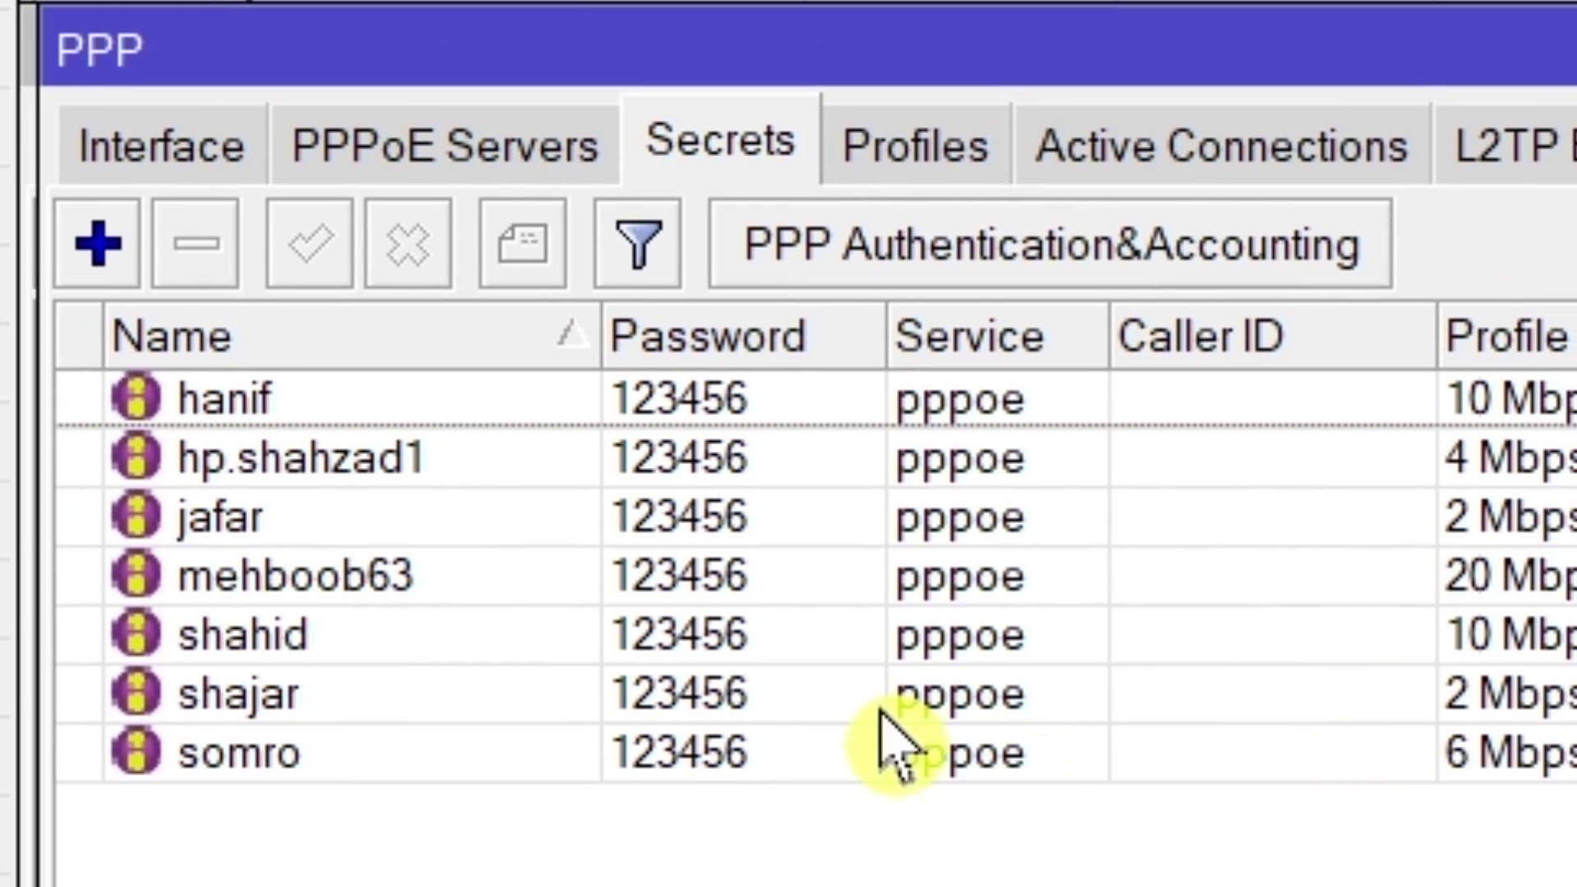
left_click(1241, 174)
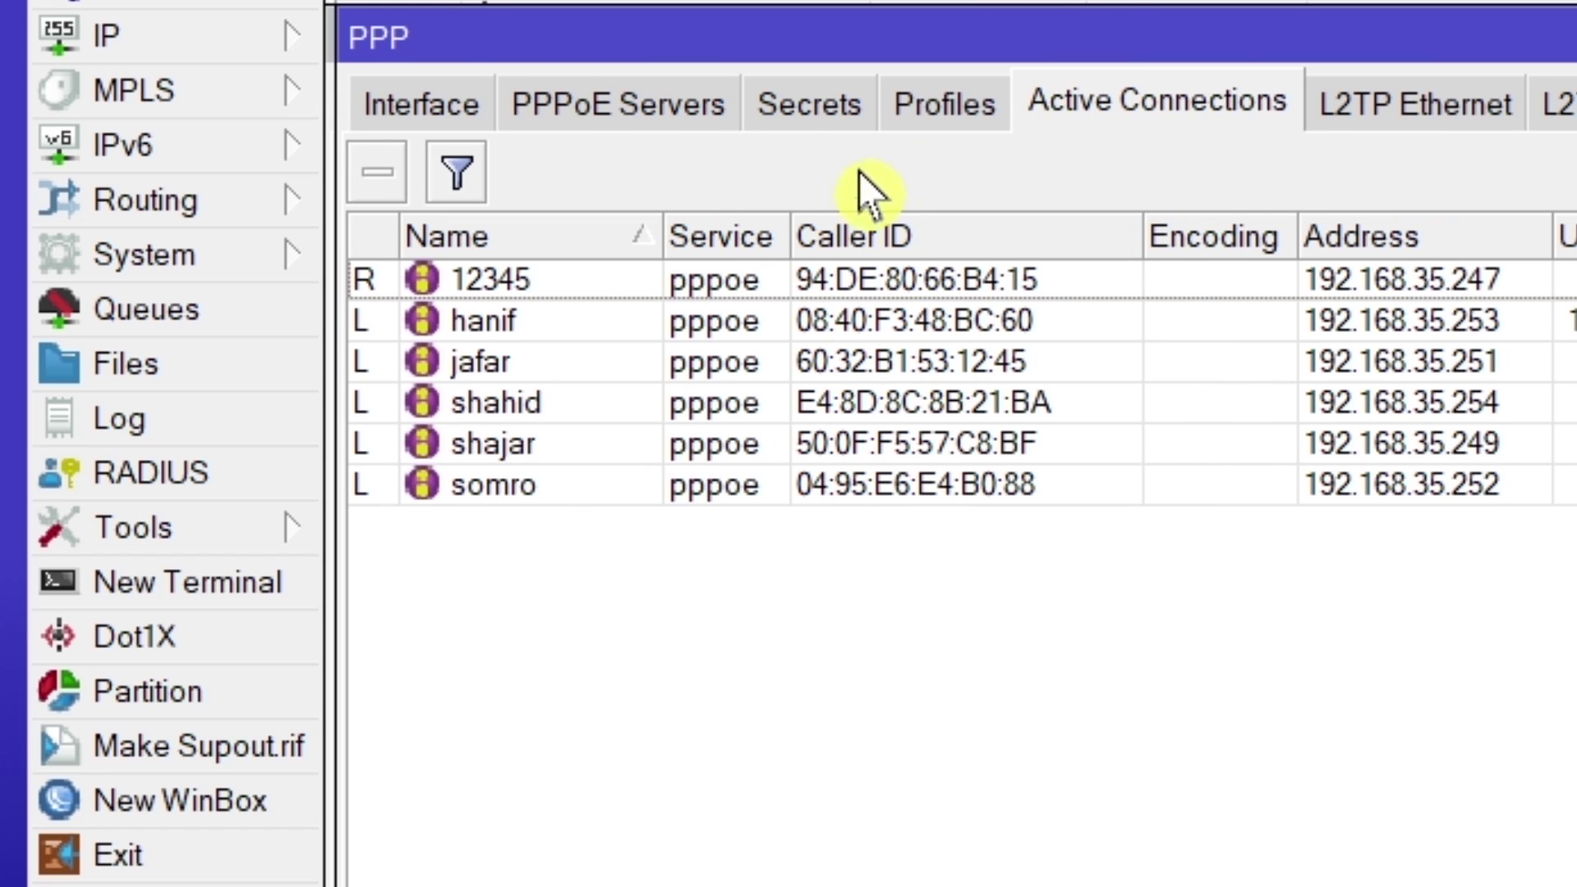
Review the default PPP profile, then open PPP Authentication&Accounting from the Secrets list.
left_click(928, 115)
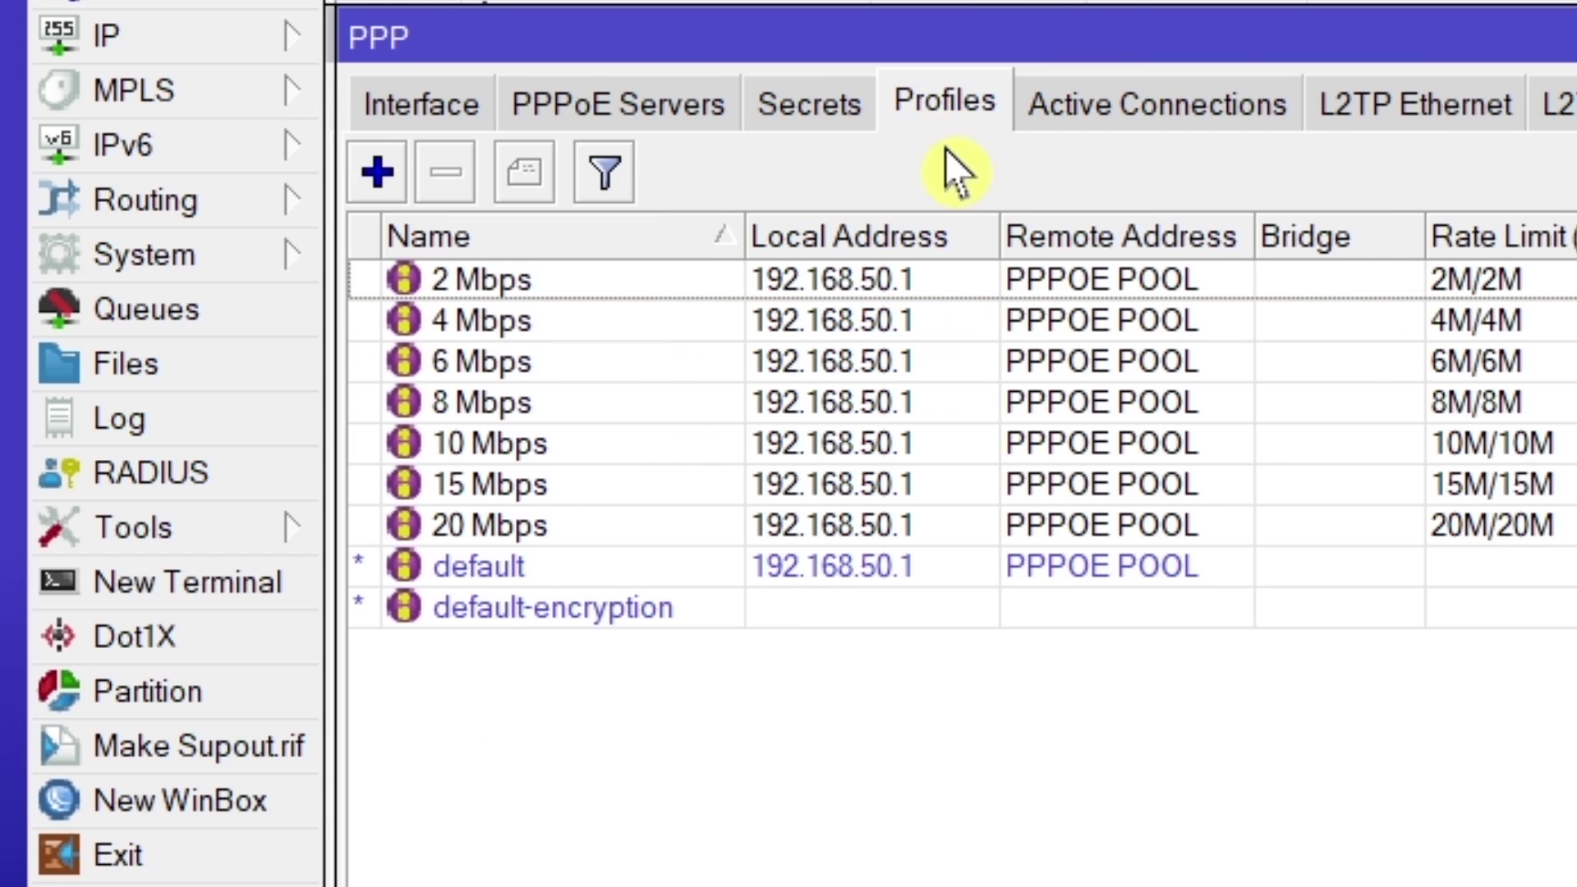
double_click(565, 564)
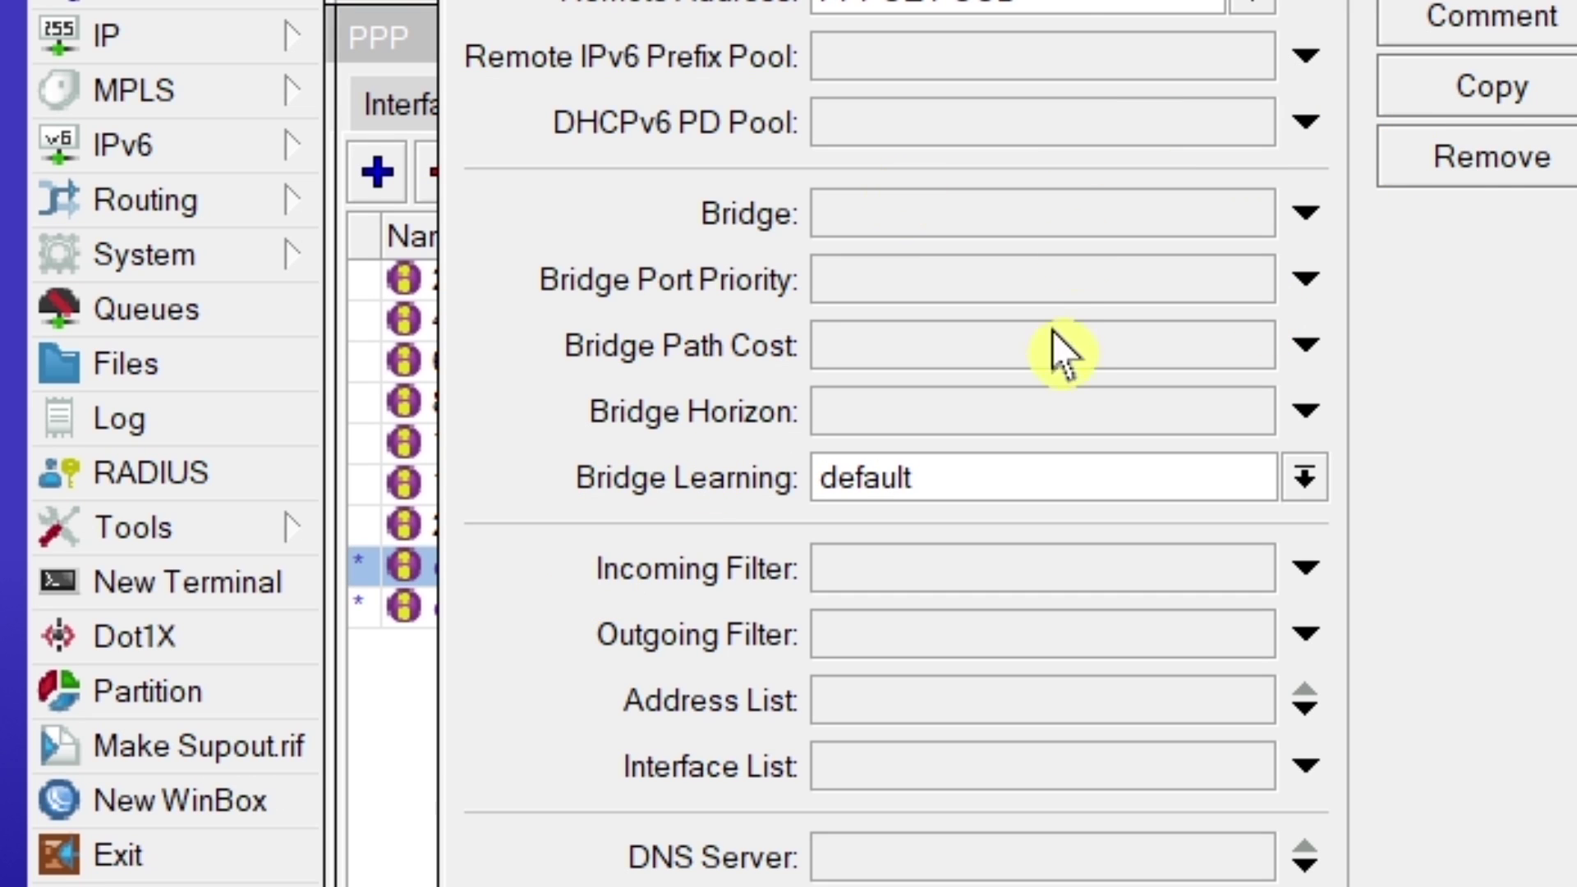
key("Escape")
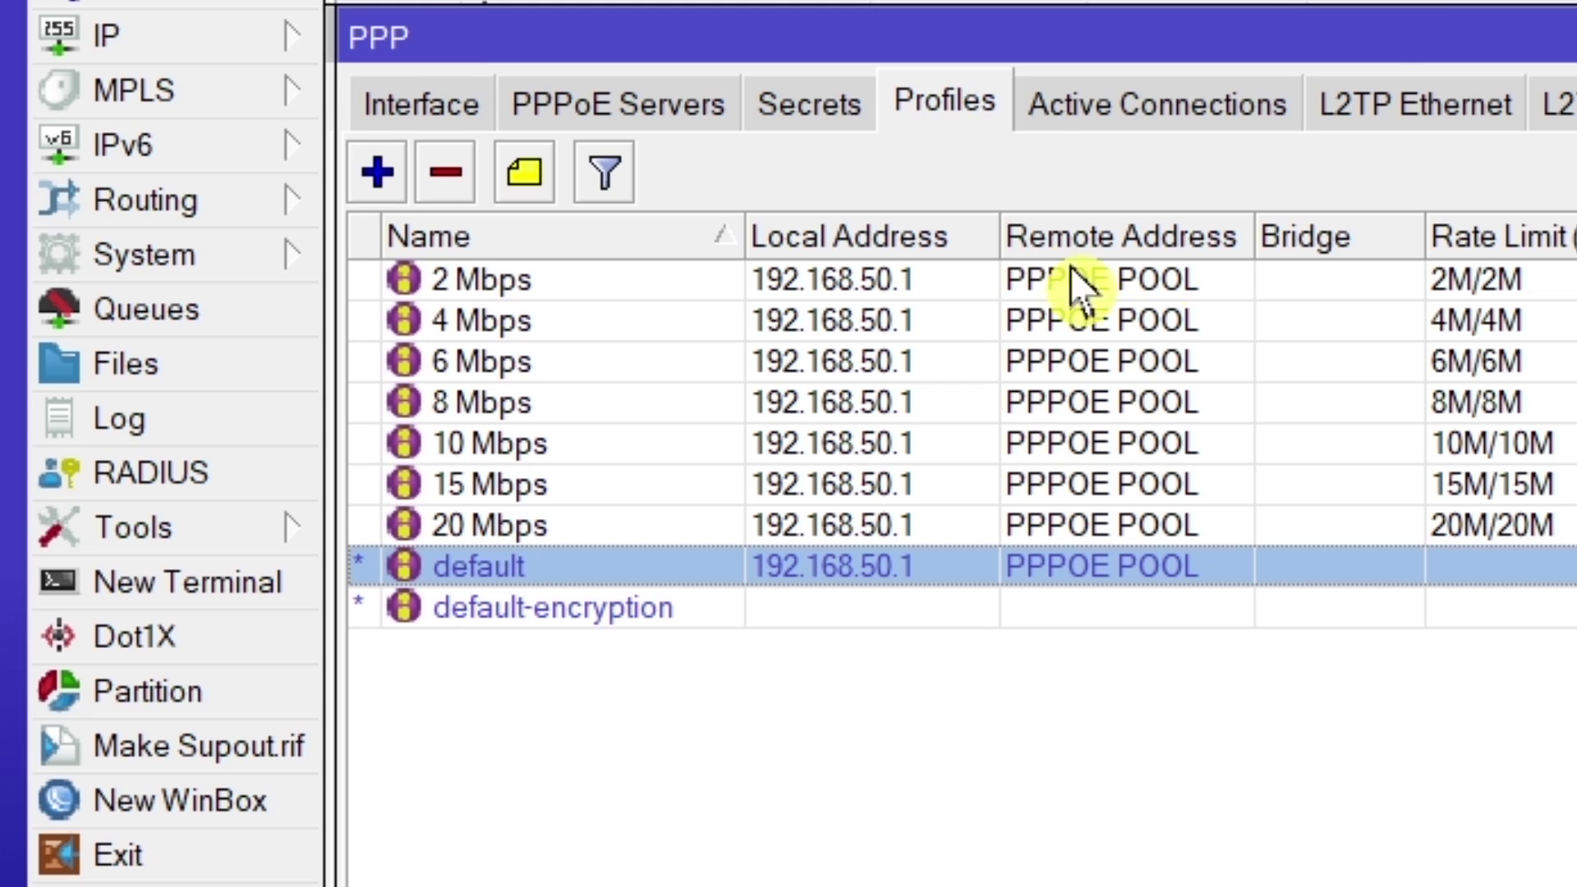
left_click(810, 112)
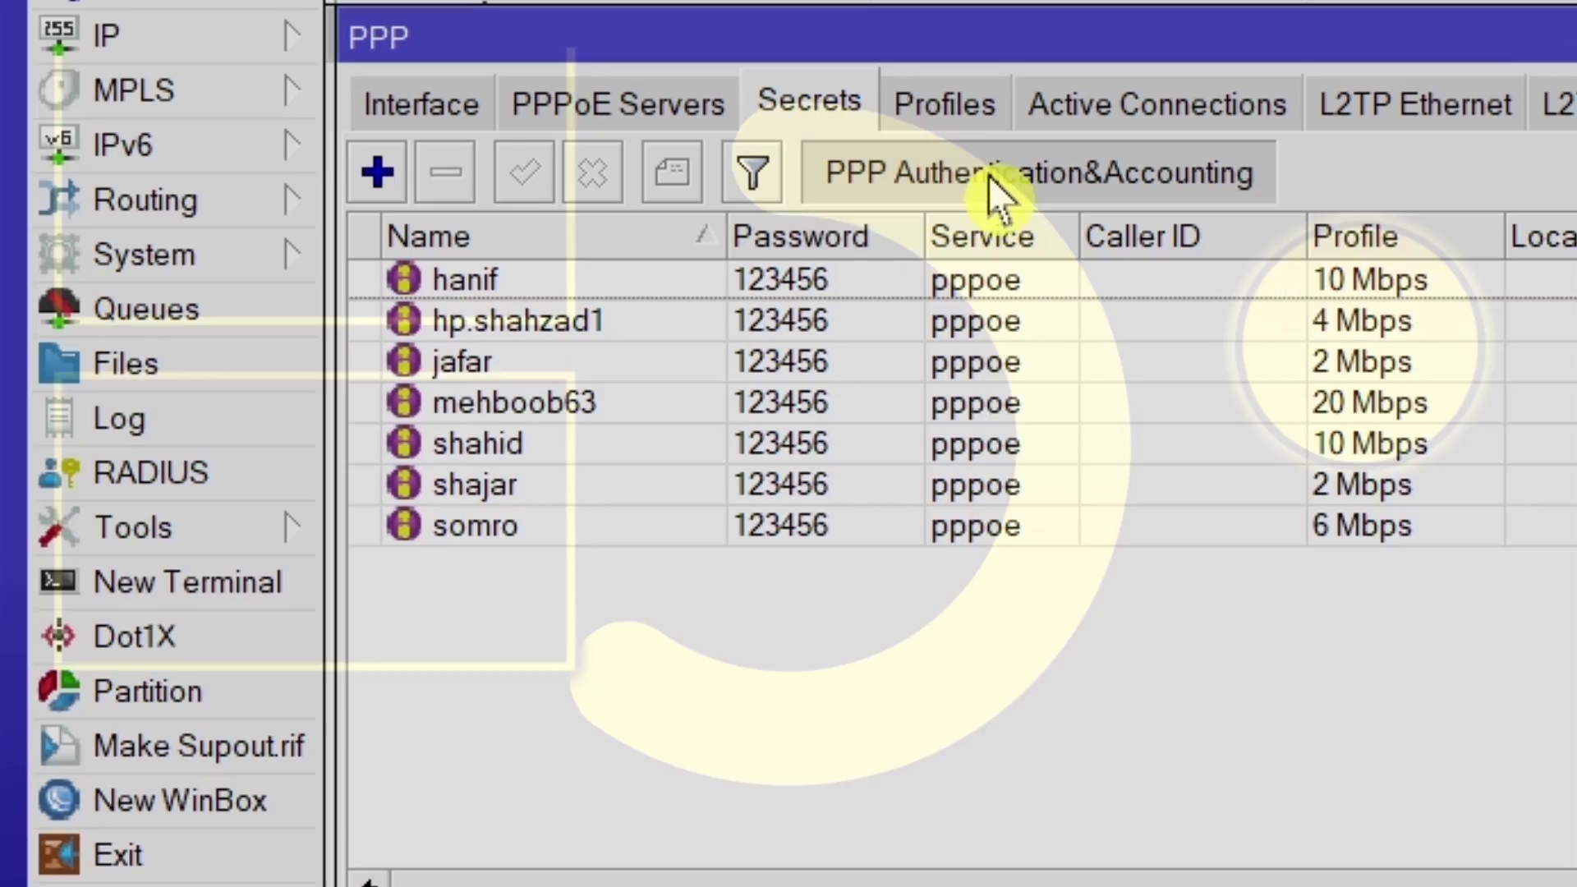
left_click(990, 175)
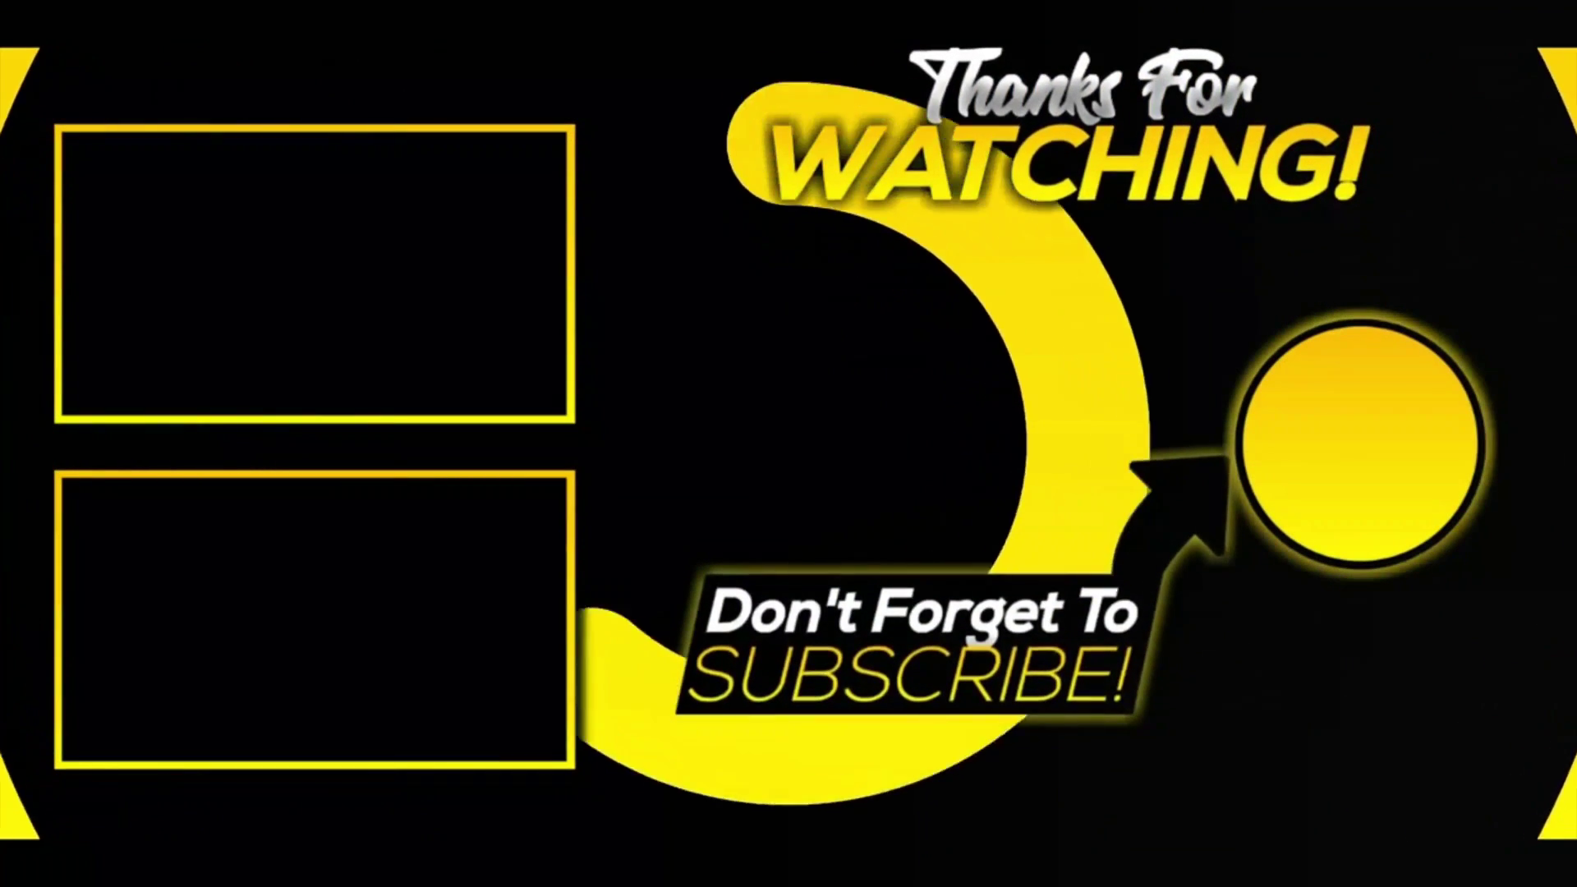